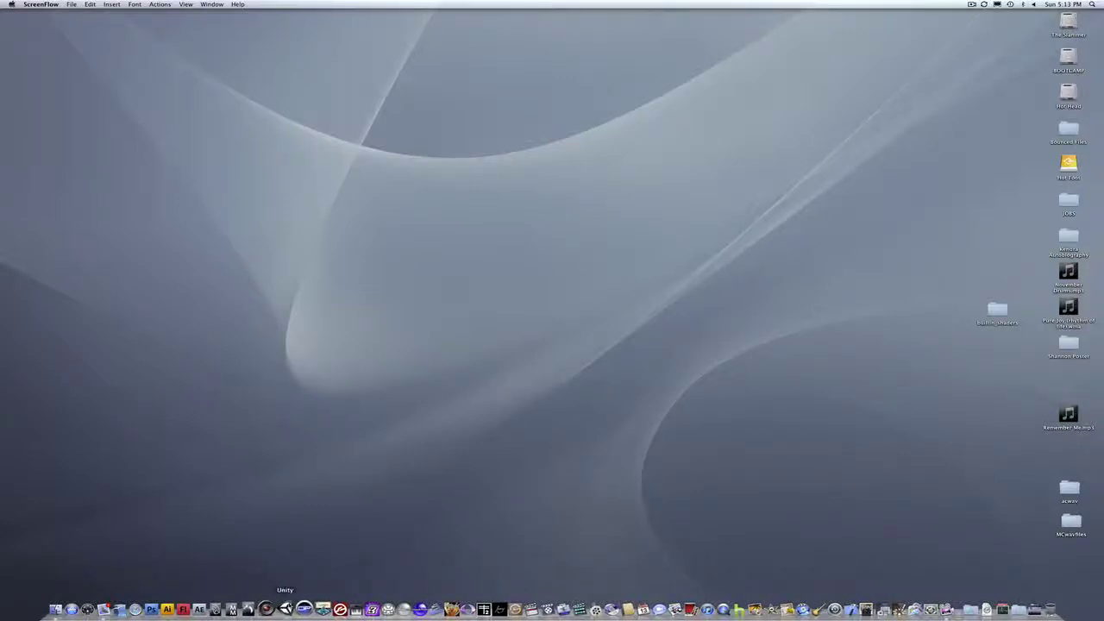
Step: Switch to Unity and look over the magenta sphere in the scene from several angles and distances
{"action": "left_click", "coordinate": [286, 609]}
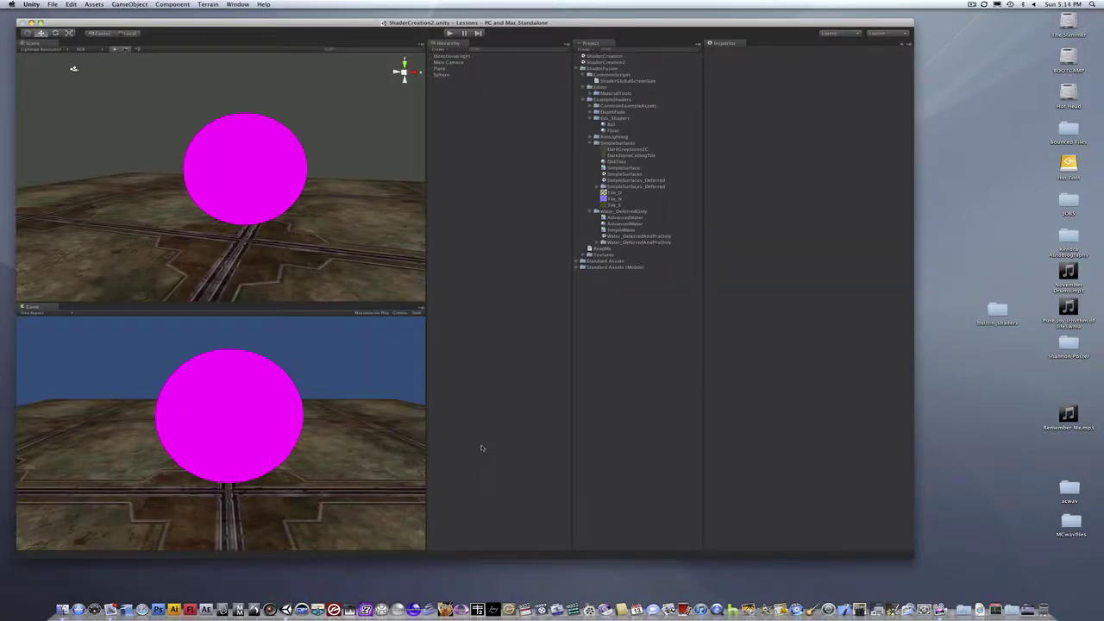
{"action": "scroll", "coordinate": [284, 246], "scroll_direction": "up", "scroll_amount": 3}
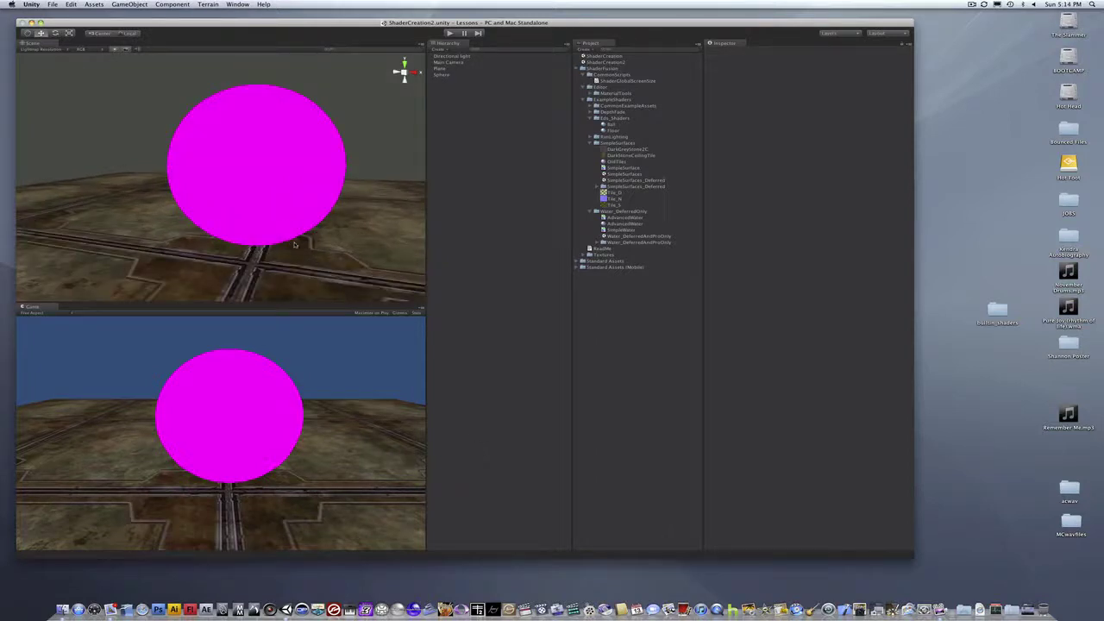
{"action": "scroll", "coordinate": [294, 243], "scroll_direction": "down", "scroll_amount": 2}
{"action": "mouse_move", "coordinate": [261, 184]}
{"action": "left_mouse_down", "text": "alt"}
{"action": "mouse_move", "coordinate": [239, 180]}
{"action": "mouse_move", "coordinate": [248, 197]}
{"action": "left_mouse_up", "text": "alt"}
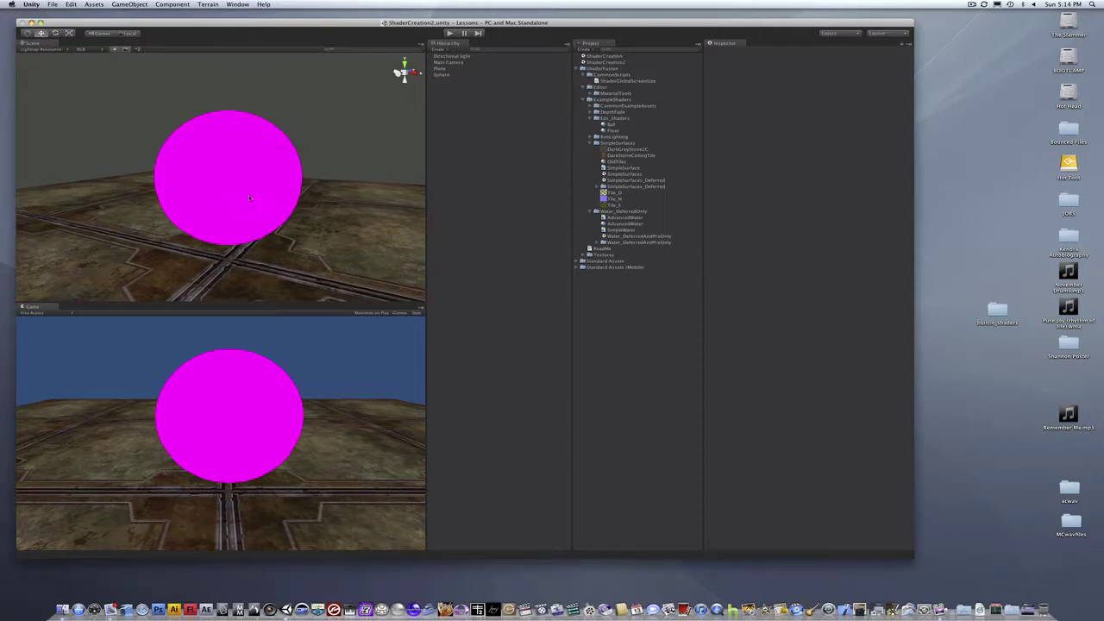
{"action": "scroll", "coordinate": [267, 206], "scroll_direction": "up", "scroll_amount": 2}
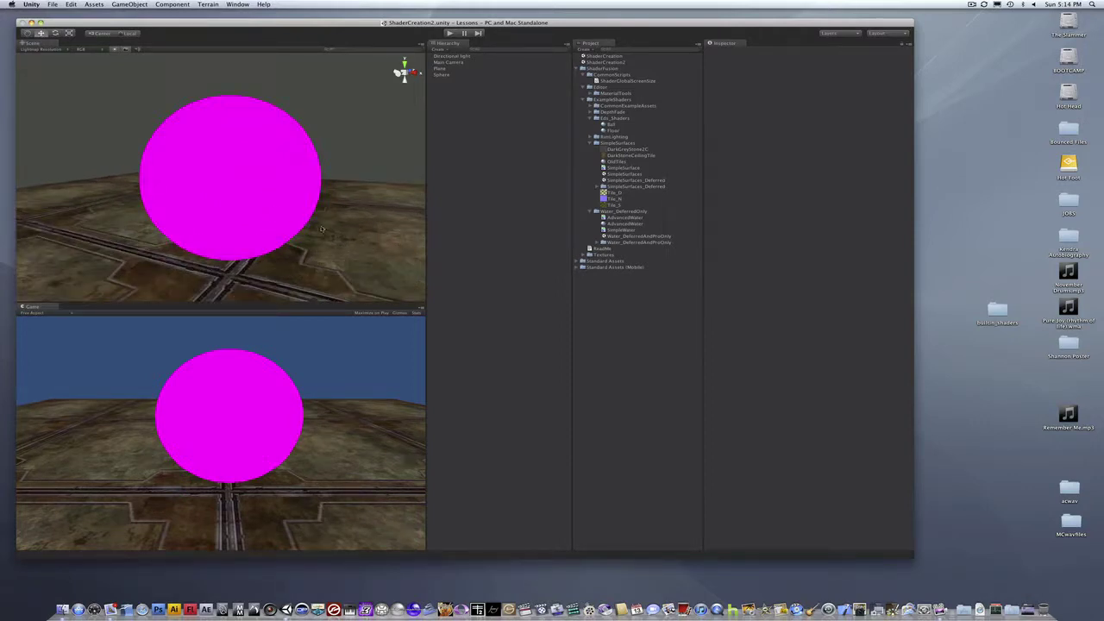
{"action": "left_click_drag", "start_coordinate": [320, 229], "coordinate": [232, 218], "text": "alt"}
{"action": "mouse_move", "coordinate": [278, 213]}
{"action": "middle_mouse_down"}
{"action": "mouse_move", "coordinate": [266, 213]}
{"action": "mouse_move", "coordinate": [280, 207]}
{"action": "middle_mouse_up"}
{"action": "scroll", "coordinate": [279, 207], "scroll_direction": "down", "scroll_amount": 2}
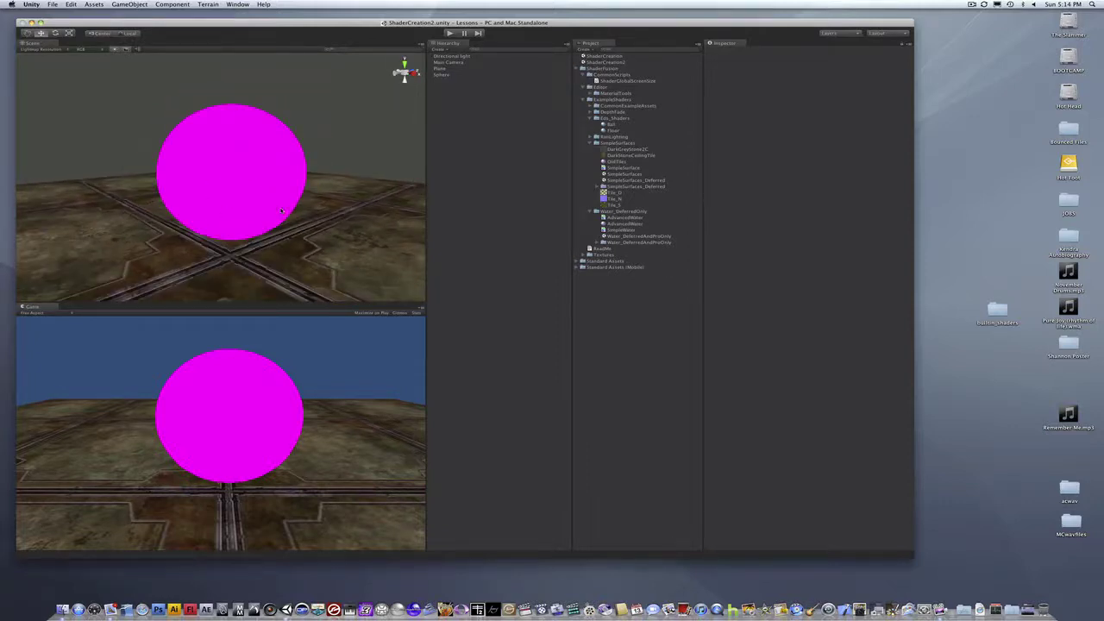
{"action": "scroll", "coordinate": [279, 207], "scroll_direction": "up", "scroll_amount": 2}
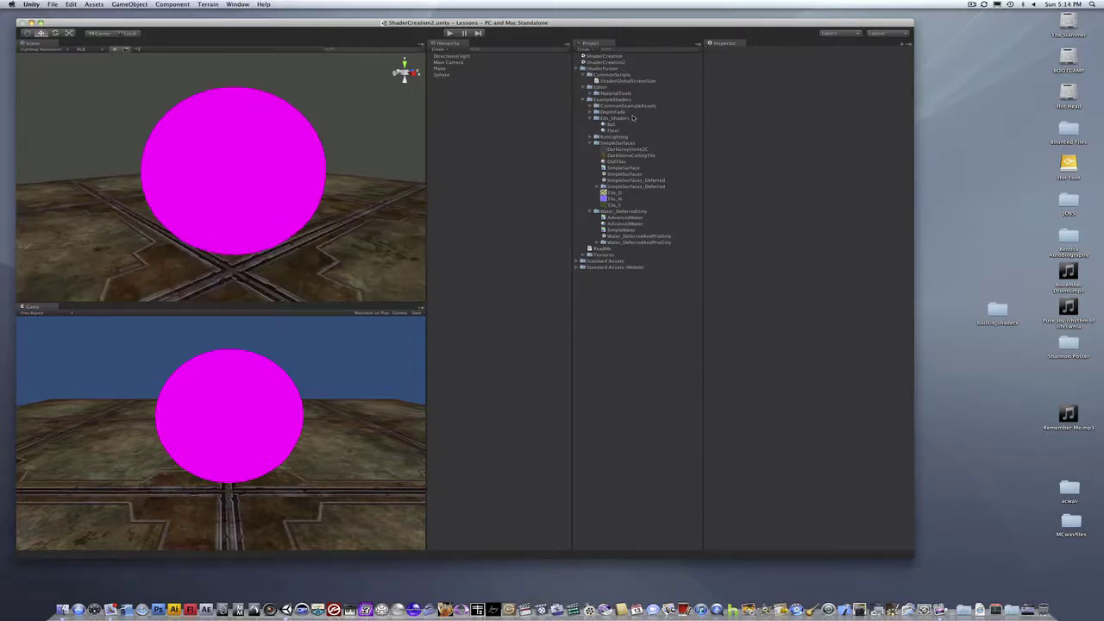
Step: Open the SimpleWater shader from the Water_DeferredOnly folder in the code editor and look through its source
{"action": "left_click", "coordinate": [622, 119]}
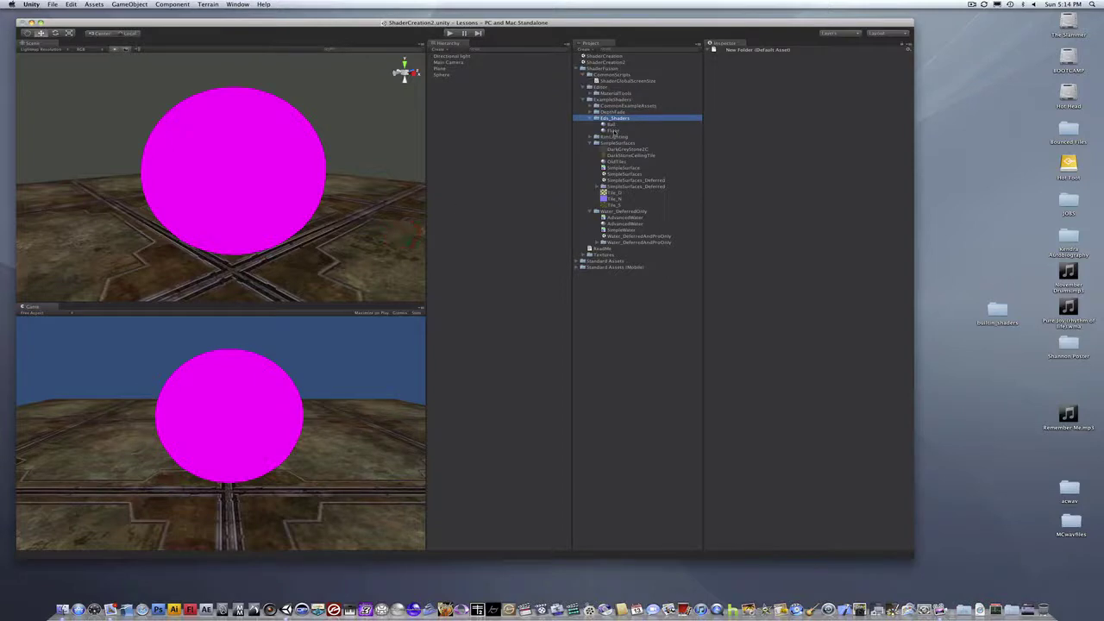
{"action": "left_click", "coordinate": [276, 138]}
{"action": "double_click", "coordinate": [620, 231]}
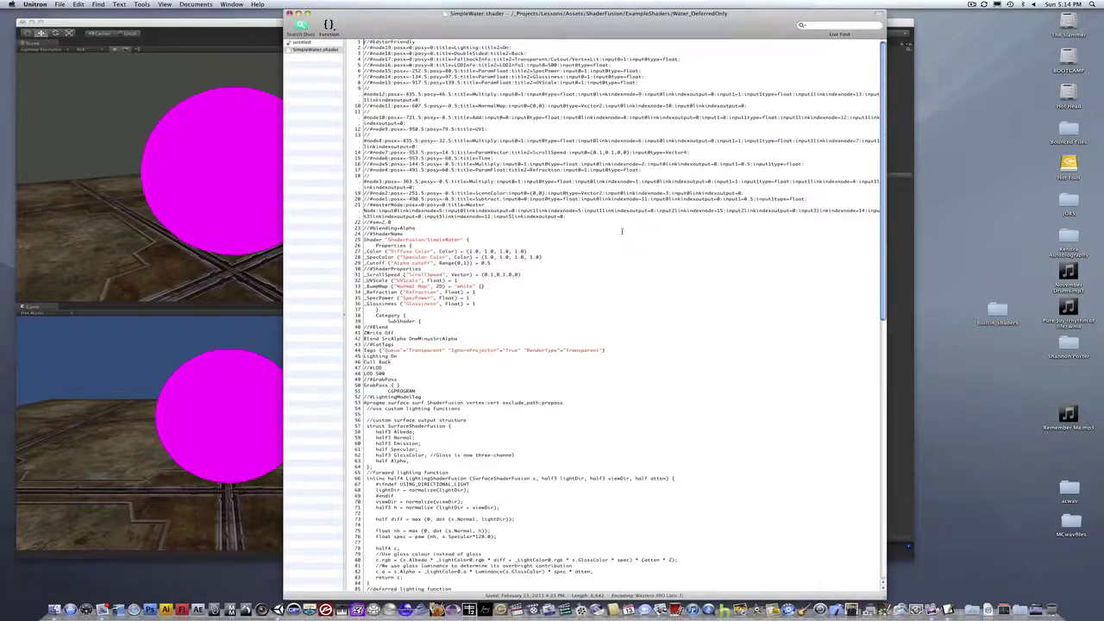
{"action": "scroll", "coordinate": [619, 228], "scroll_direction": "down", "scroll_amount": 10}
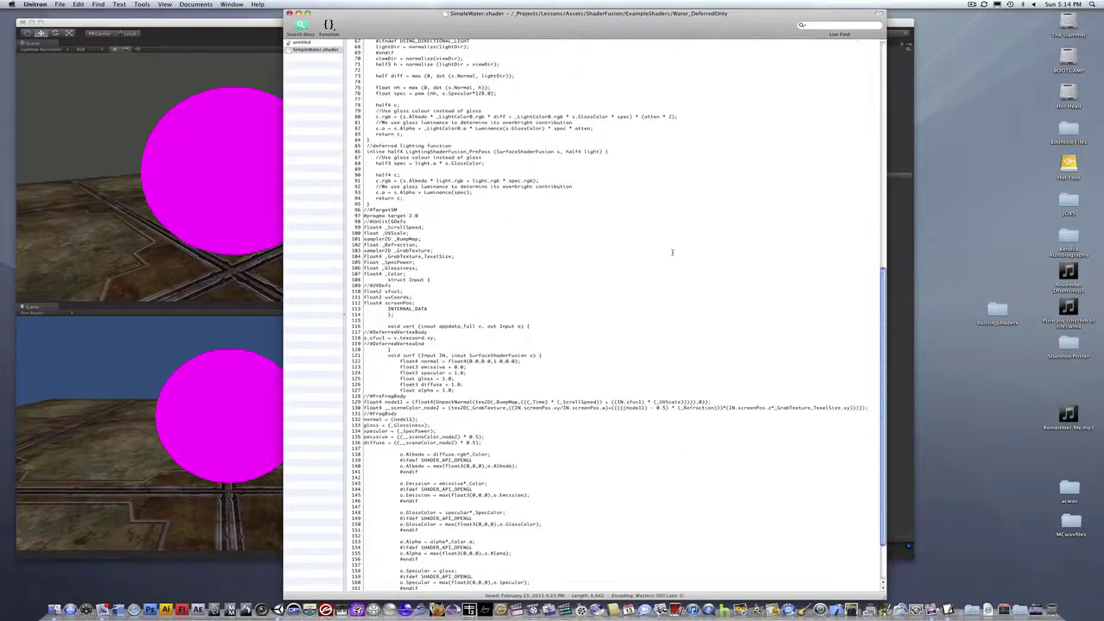
{"action": "scroll", "coordinate": [671, 251], "scroll_direction": "up", "scroll_amount": 10}
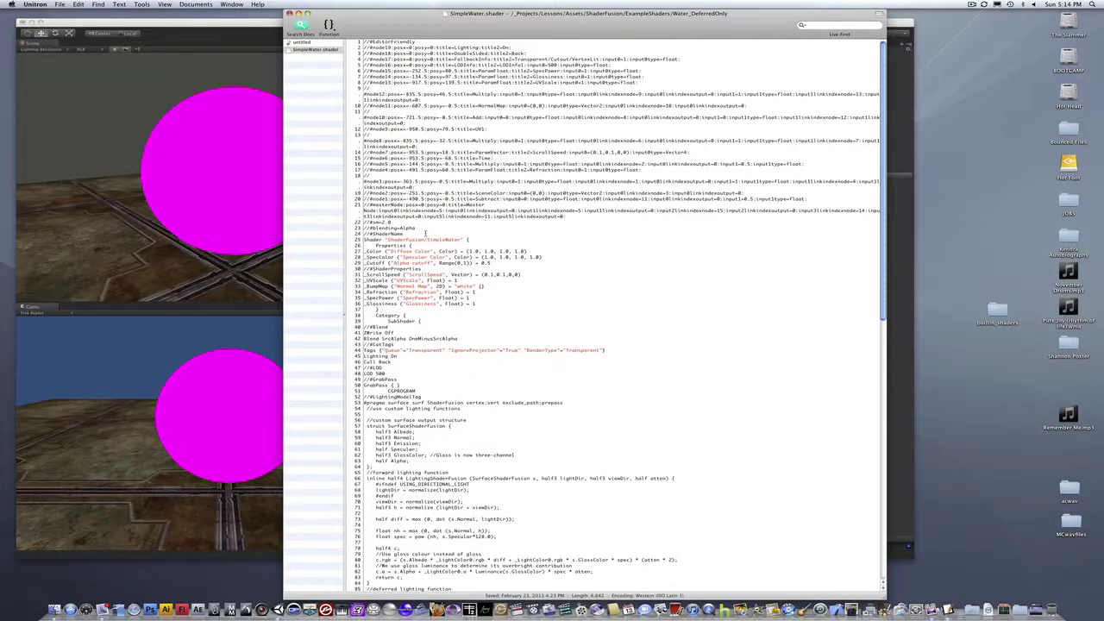
Step: Delete the generated node comments above the Shader declaration and insert blank lines before CGPROGRAM
{"action": "left_click_drag", "start_coordinate": [424, 233], "coordinate": [367, 36]}
{"action": "key", "text": "BackSpace"}
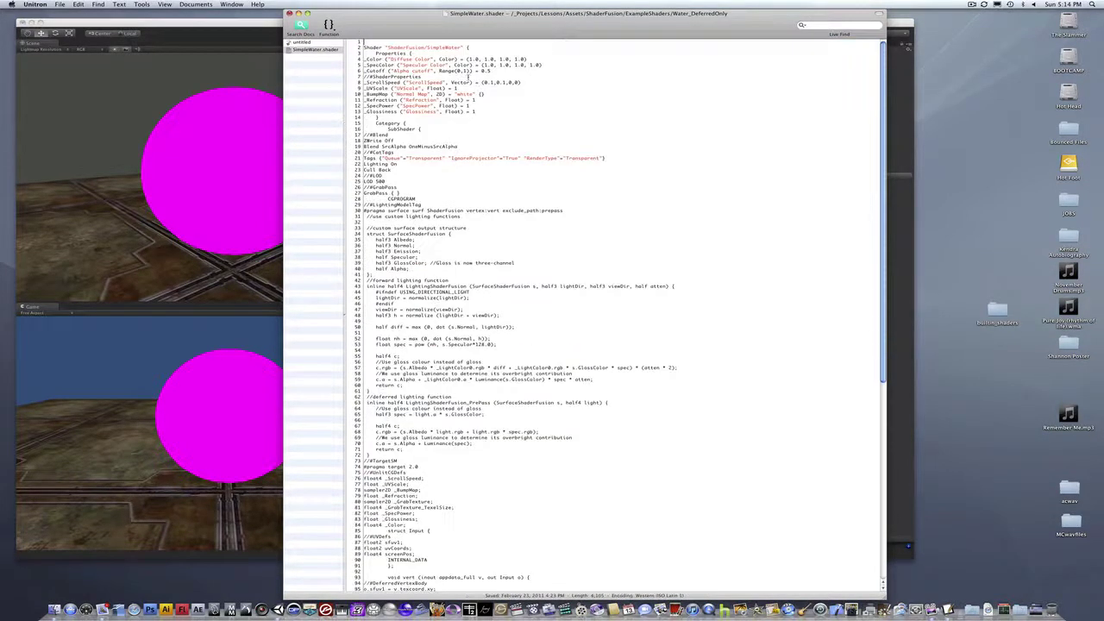
{"action": "left_click", "coordinate": [406, 192]}
{"action": "key", "text": "Return"}
{"action": "key", "text": "Return"}
{"action": "key", "text": "Return"}
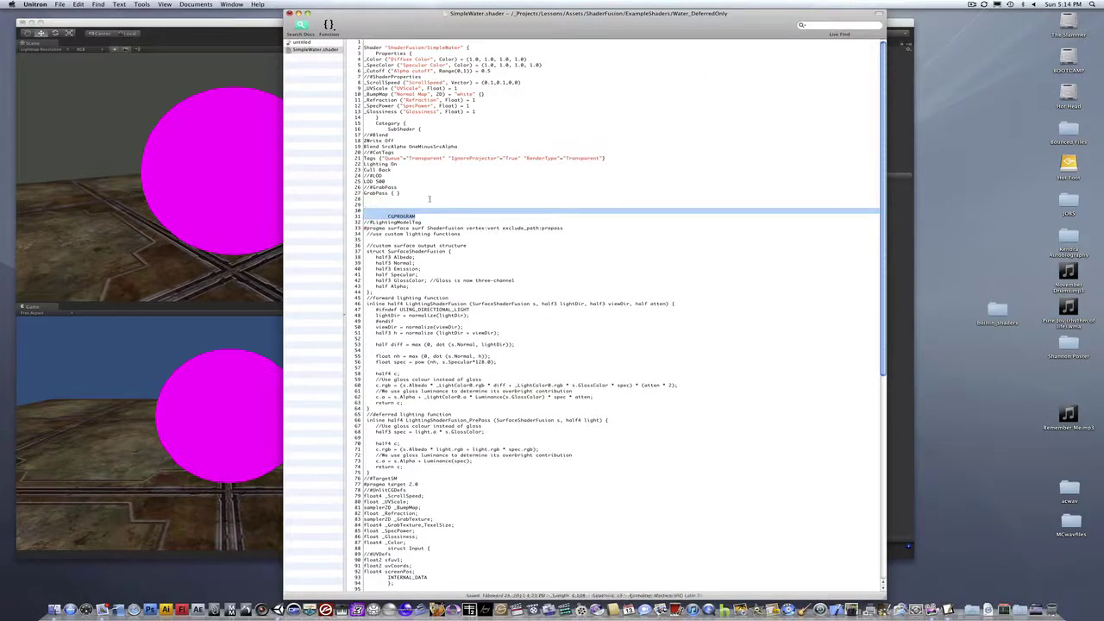
Step: Examine the shader's properties block, surface output structure, and forward and deferred lighting functions
{"action": "left_click_drag", "start_coordinate": [362, 204], "coordinate": [350, 38]}
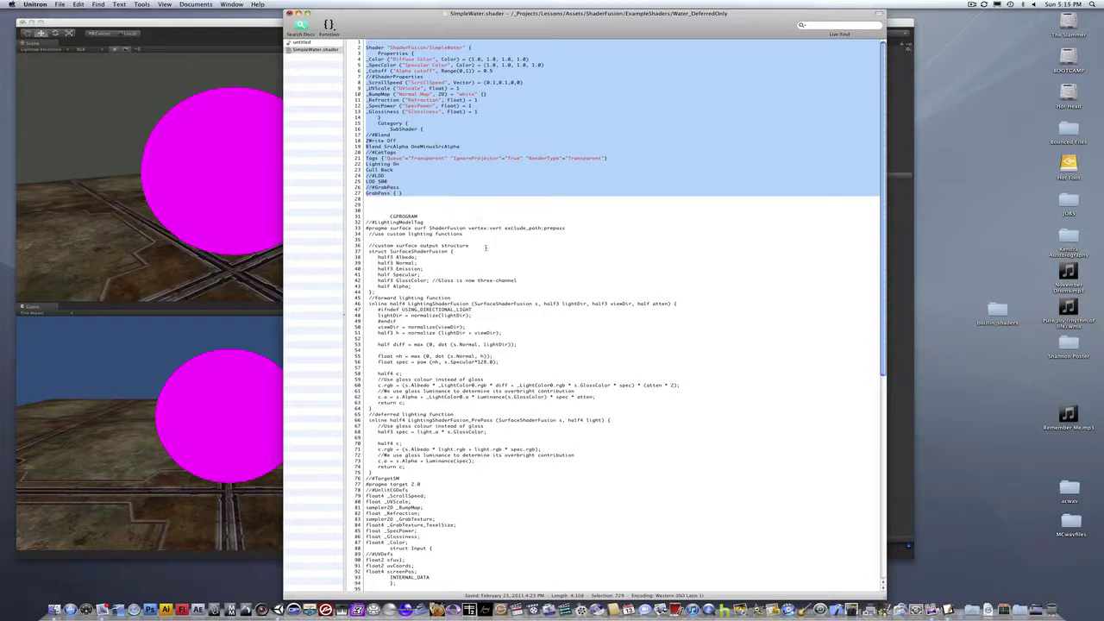
{"action": "left_click_drag", "start_coordinate": [495, 284], "coordinate": [397, 216]}
{"action": "left_click_drag", "start_coordinate": [500, 363], "coordinate": [370, 298]}
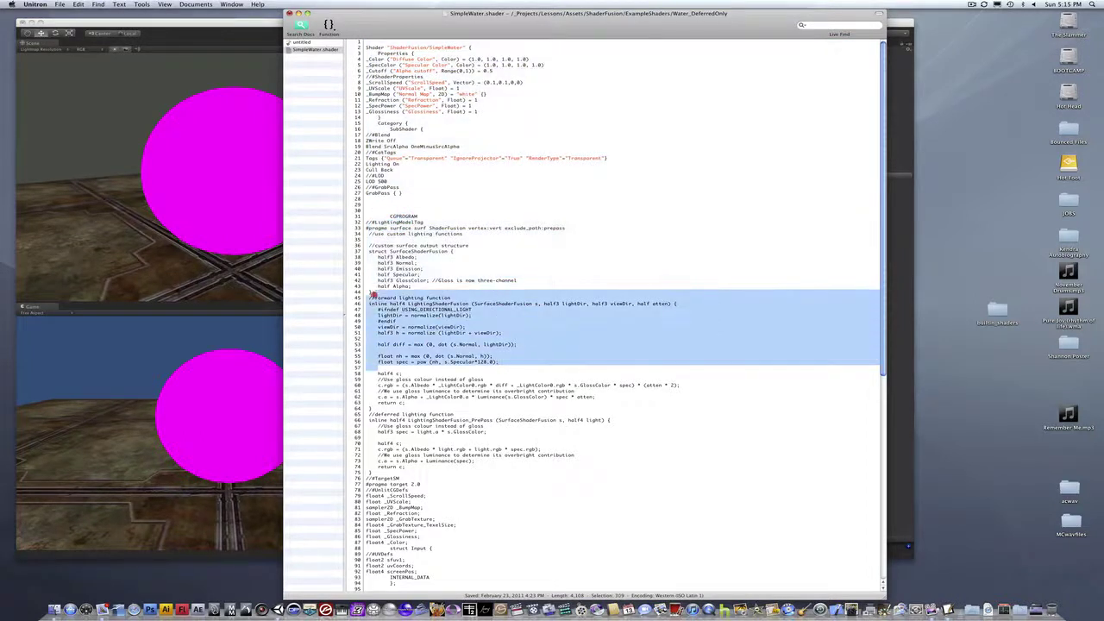
{"action": "left_click_drag", "start_coordinate": [522, 475], "coordinate": [377, 403]}
{"action": "scroll", "coordinate": [631, 400], "scroll_direction": "down", "scroll_amount": 3}
{"action": "scroll", "coordinate": [630, 400], "scroll_direction": "down", "scroll_amount": 6}
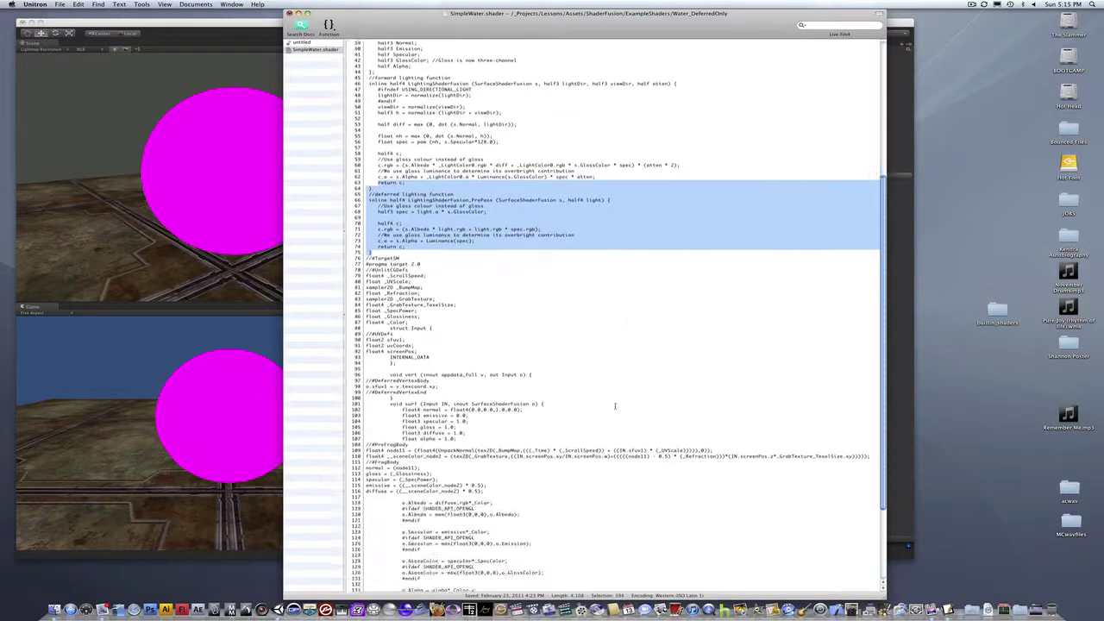
Step: Examine the shader's output assignments, variable declarations, Input structure, and vert and surf functions
{"action": "left_click_drag", "start_coordinate": [509, 541], "coordinate": [426, 379]}
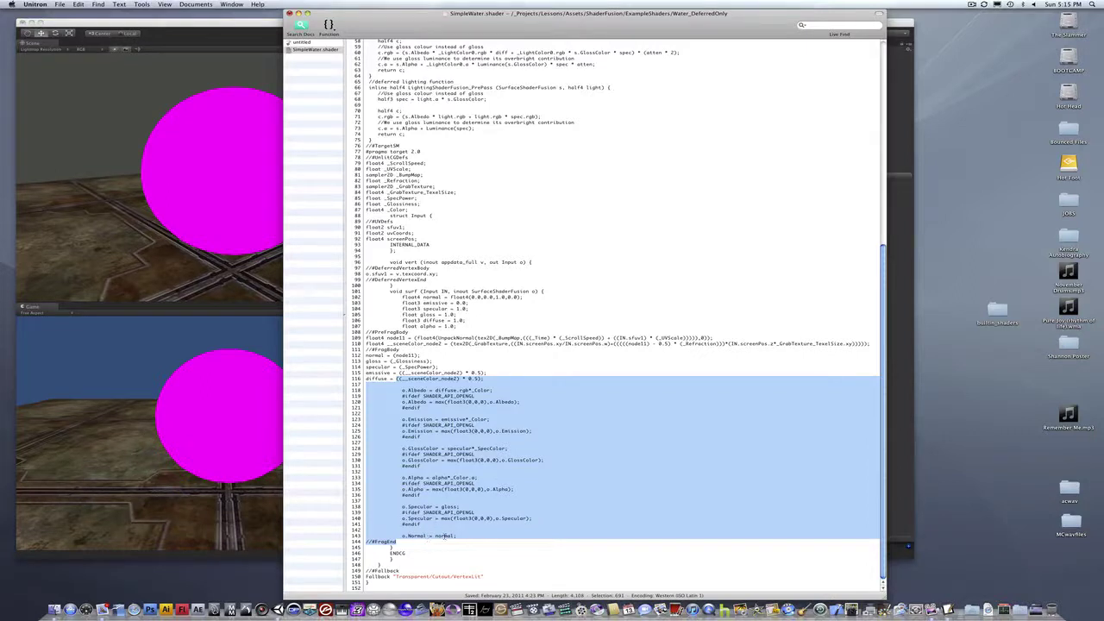
{"action": "left_click", "coordinate": [587, 356]}
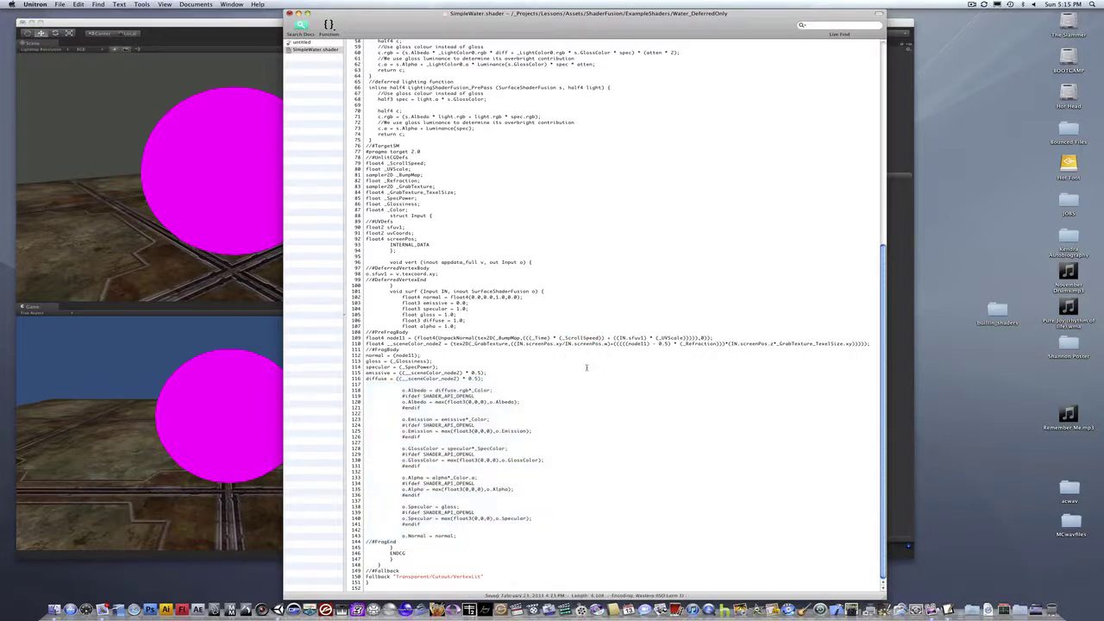
{"action": "scroll", "coordinate": [586, 367], "scroll_direction": "up", "scroll_amount": 10}
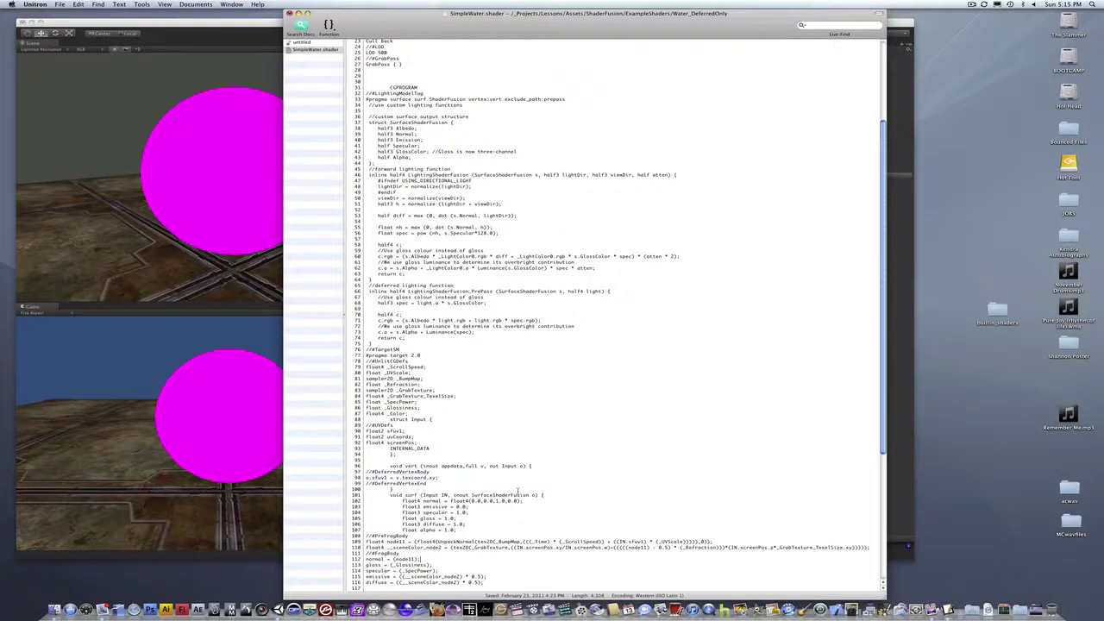
{"action": "left_click_drag", "start_coordinate": [481, 535], "coordinate": [332, 342]}
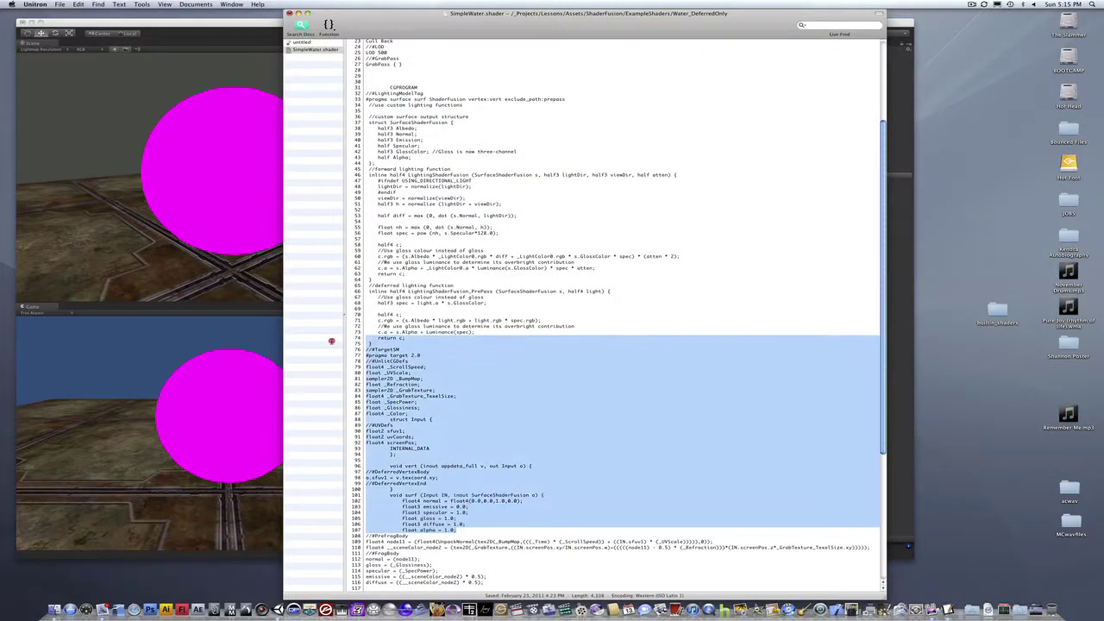
{"action": "scroll", "coordinate": [562, 373], "scroll_direction": "up", "scroll_amount": 6}
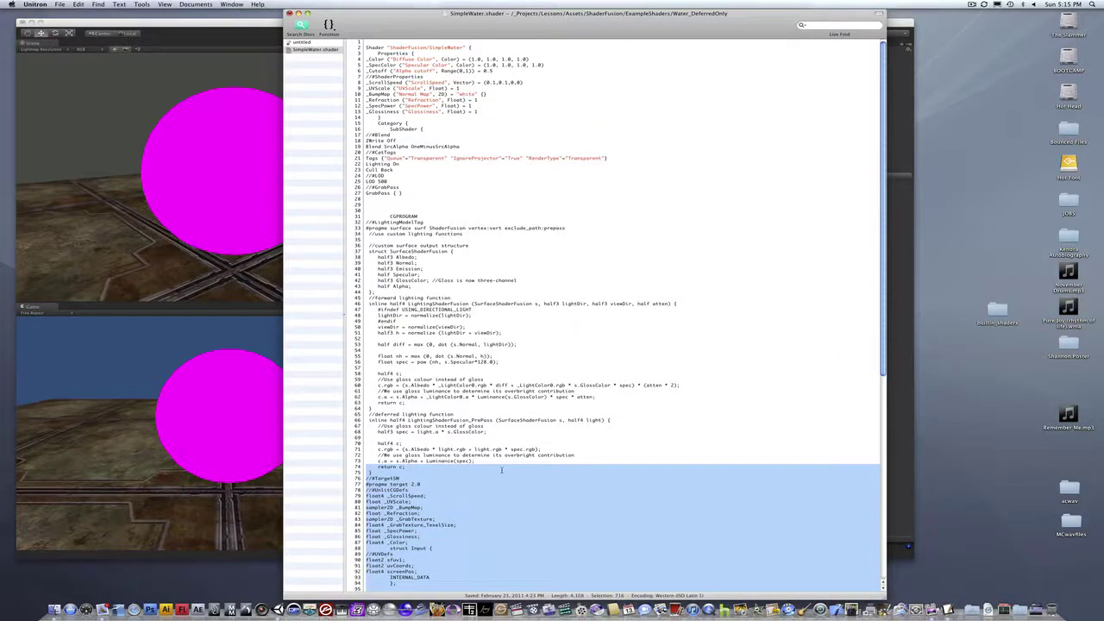
{"action": "scroll", "coordinate": [501, 470], "scroll_direction": "down", "scroll_amount": 10}
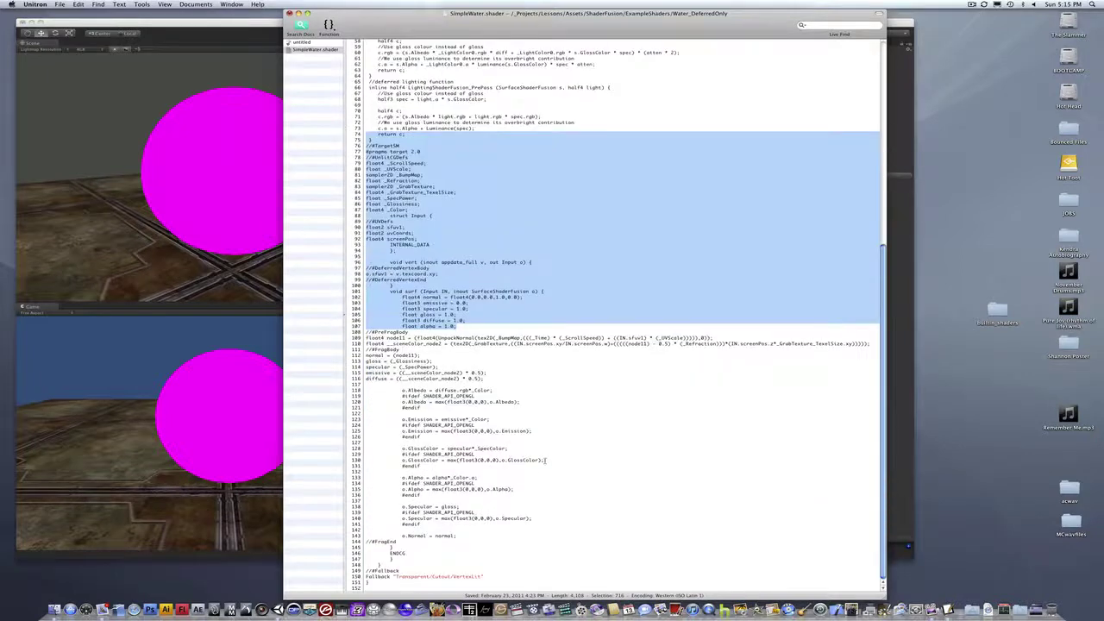
{"action": "left_click", "coordinate": [627, 447]}
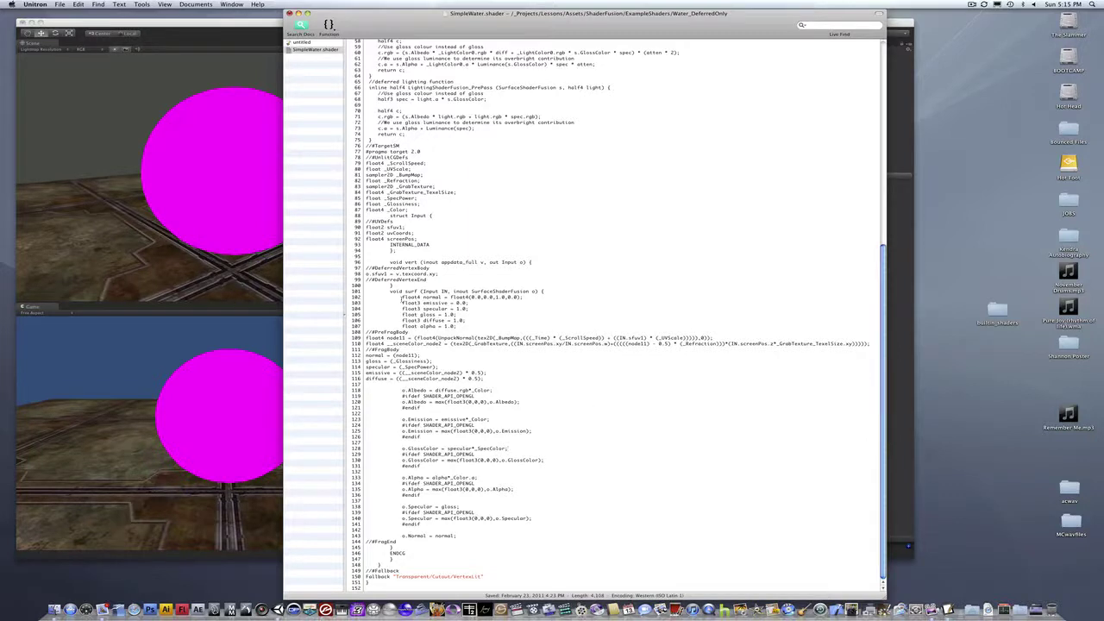
Step: Remove one opening parenthesis before node11 in the scene color expression on line 110
{"action": "left_click_drag", "start_coordinate": [366, 337], "coordinate": [479, 361]}
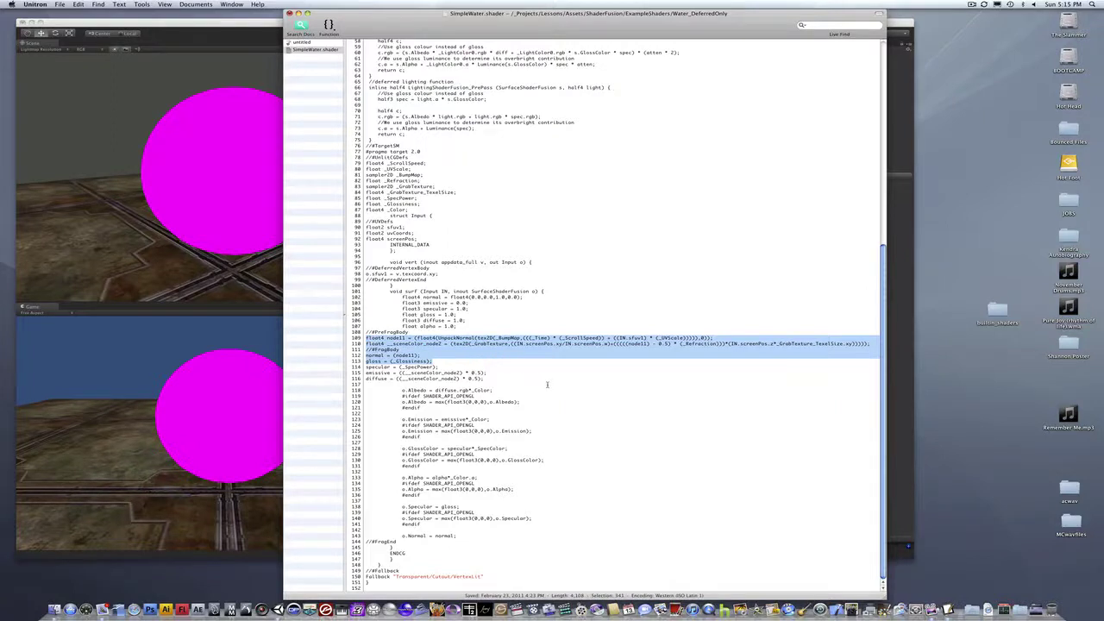
{"action": "left_click", "coordinate": [618, 344]}
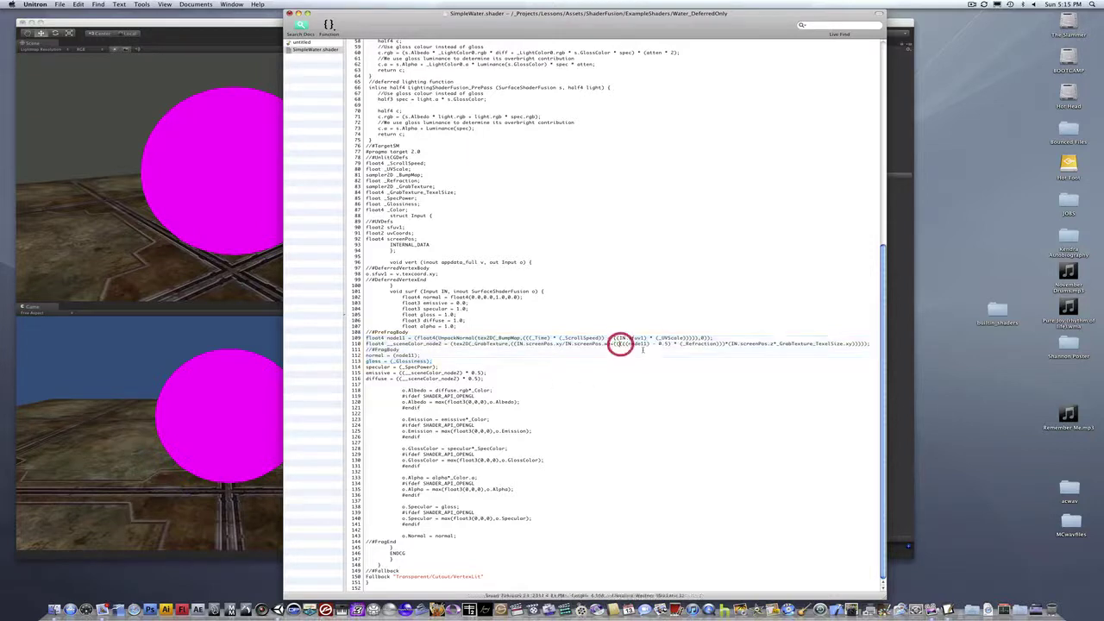
{"action": "key", "text": "BackSpace"}
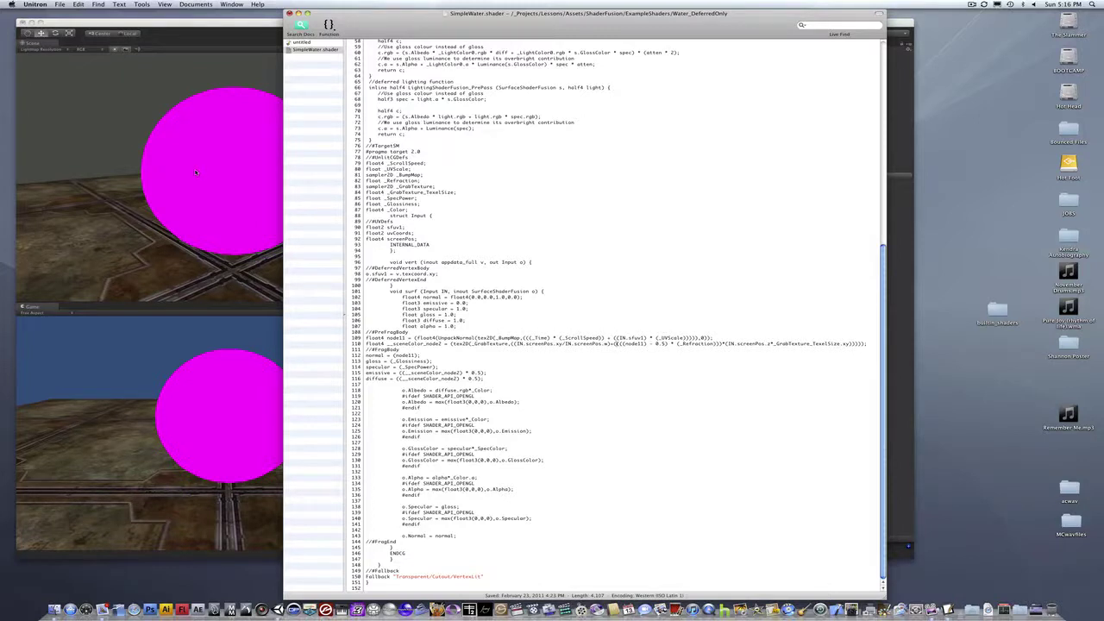
Step: Close SimpleWater.shader without saving the changes
{"action": "left_click", "coordinate": [540, 183]}
{"action": "key", "text": "super+w"}
{"action": "left_click", "coordinate": [556, 85]}
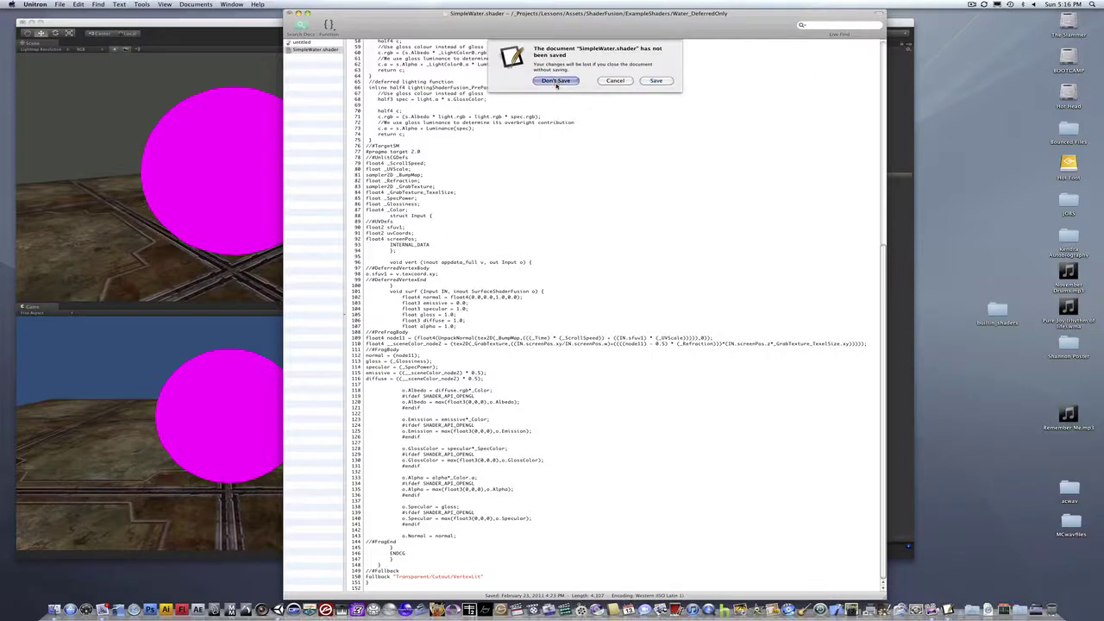
{"action": "left_click", "coordinate": [555, 80]}
Step: Reposition the Unity window on the desktop and view the sphere in the scene from another angle
{"action": "left_click_drag", "start_coordinate": [372, 22], "coordinate": [438, 23]}
{"action": "left_click", "coordinate": [296, 177]}
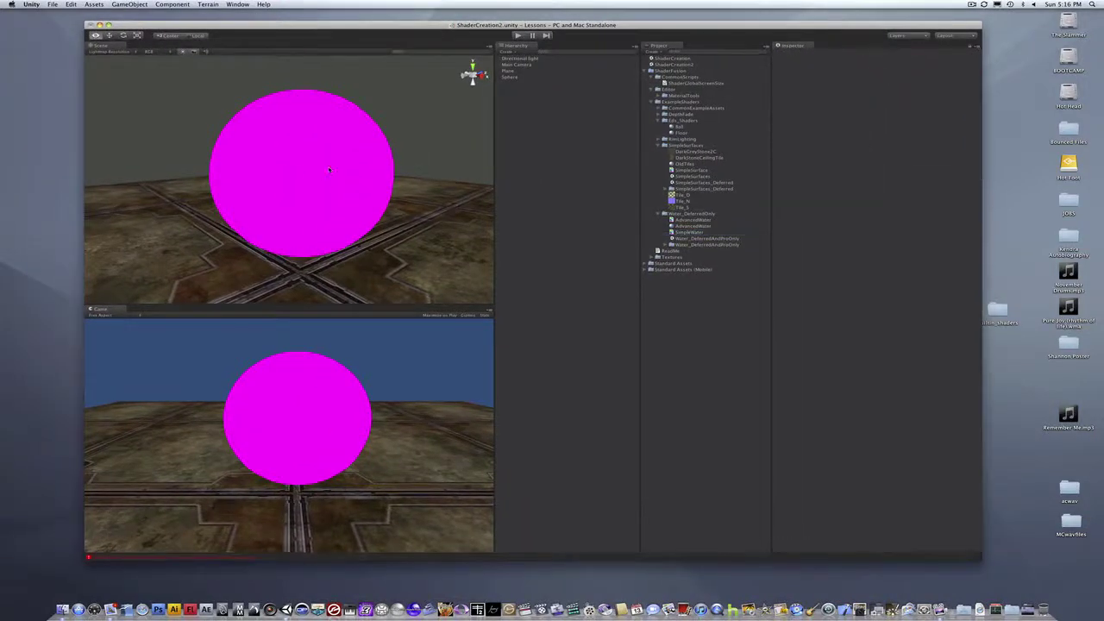
{"action": "left_click_drag", "start_coordinate": [330, 170], "coordinate": [384, 161], "text": "alt"}
{"action": "scroll", "coordinate": [343, 182], "scroll_direction": "up", "scroll_amount": 3}
{"action": "scroll", "coordinate": [361, 191], "scroll_direction": "down", "scroll_amount": 3}
{"action": "scroll", "coordinate": [388, 173], "scroll_direction": "up", "scroll_amount": 2}
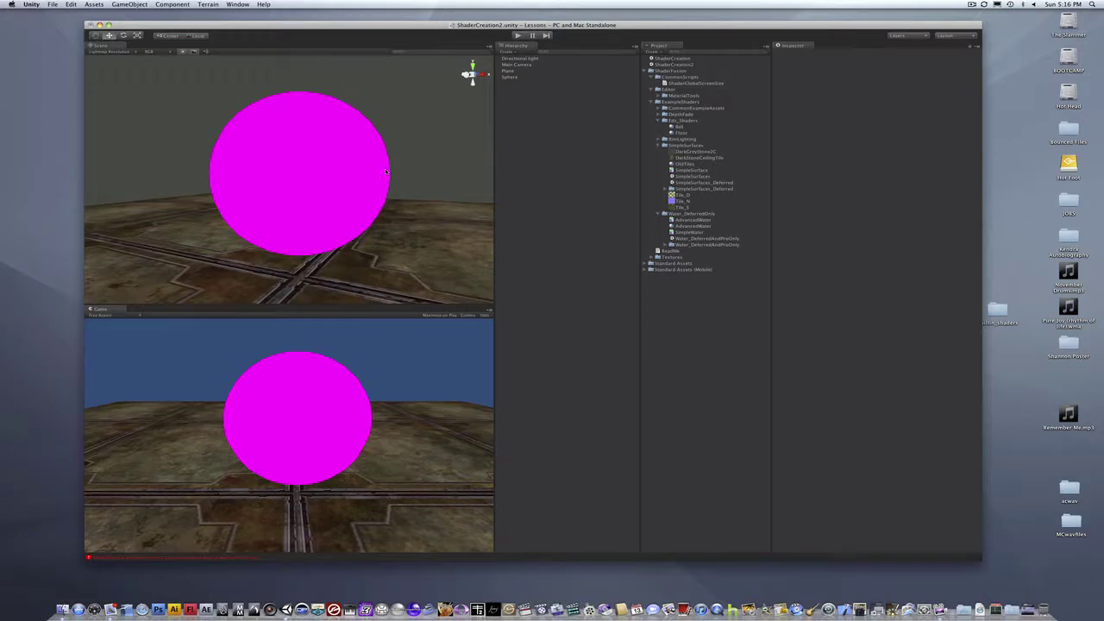
Step: Select the sphere and open the ShaderFusion node editor, placing its window over the project
{"action": "left_click", "coordinate": [309, 170]}
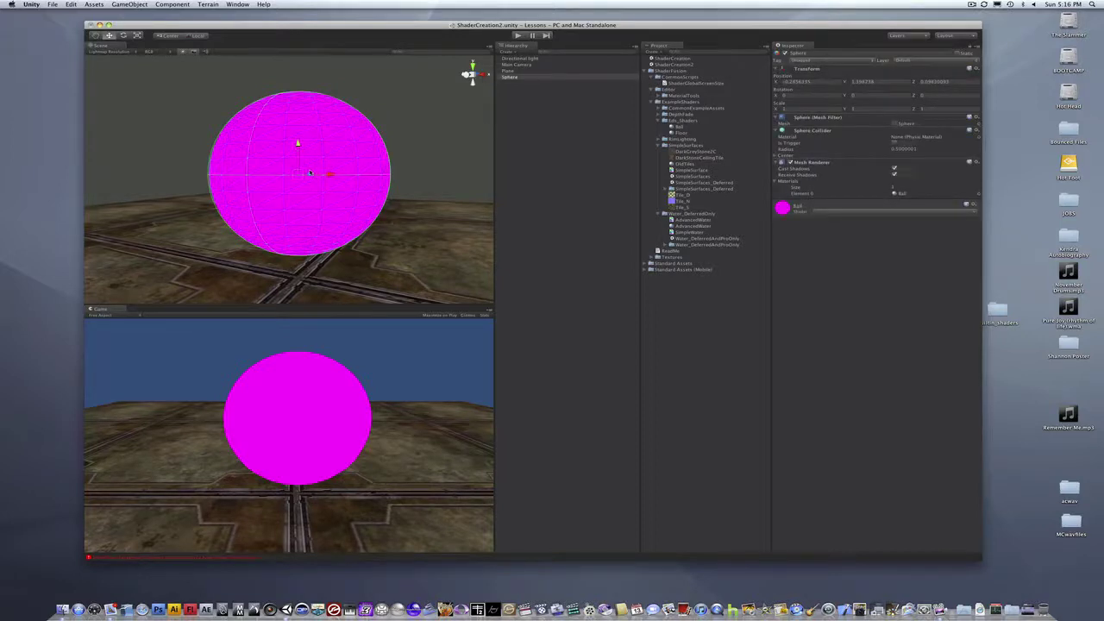
{"action": "left_click", "coordinate": [238, 5]}
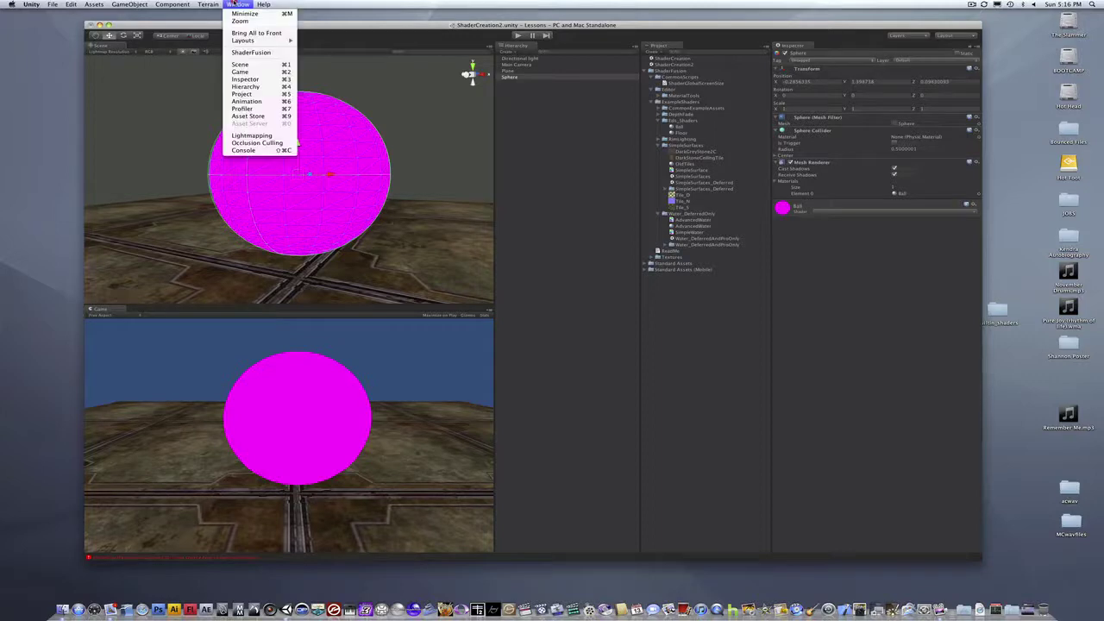
{"action": "left_click", "coordinate": [251, 53]}
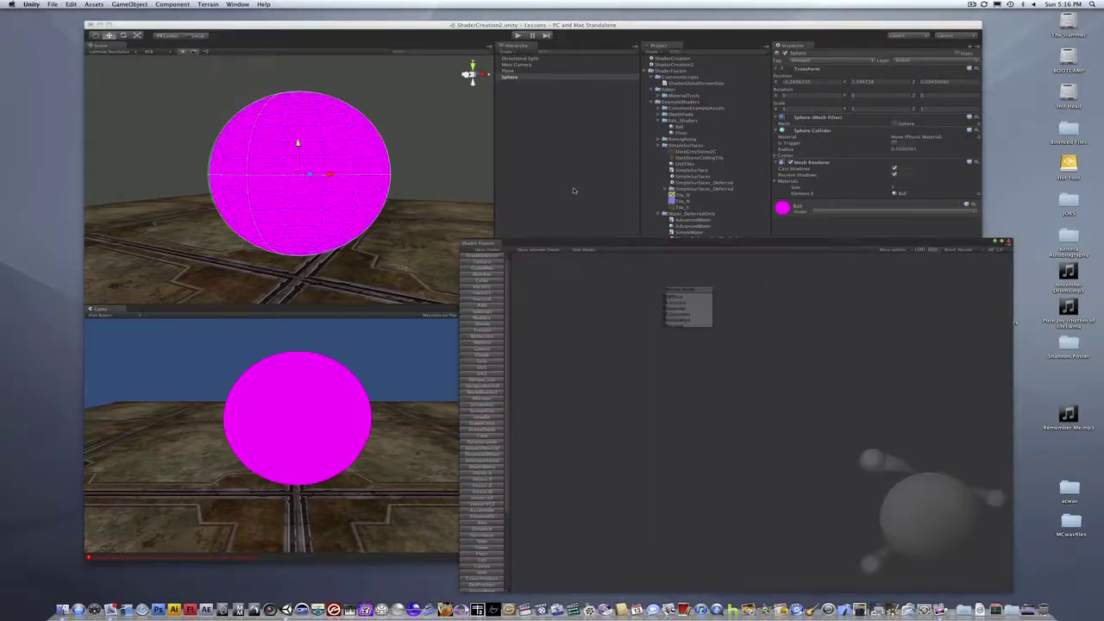
{"action": "left_click_drag", "start_coordinate": [642, 325], "coordinate": [692, 400]}
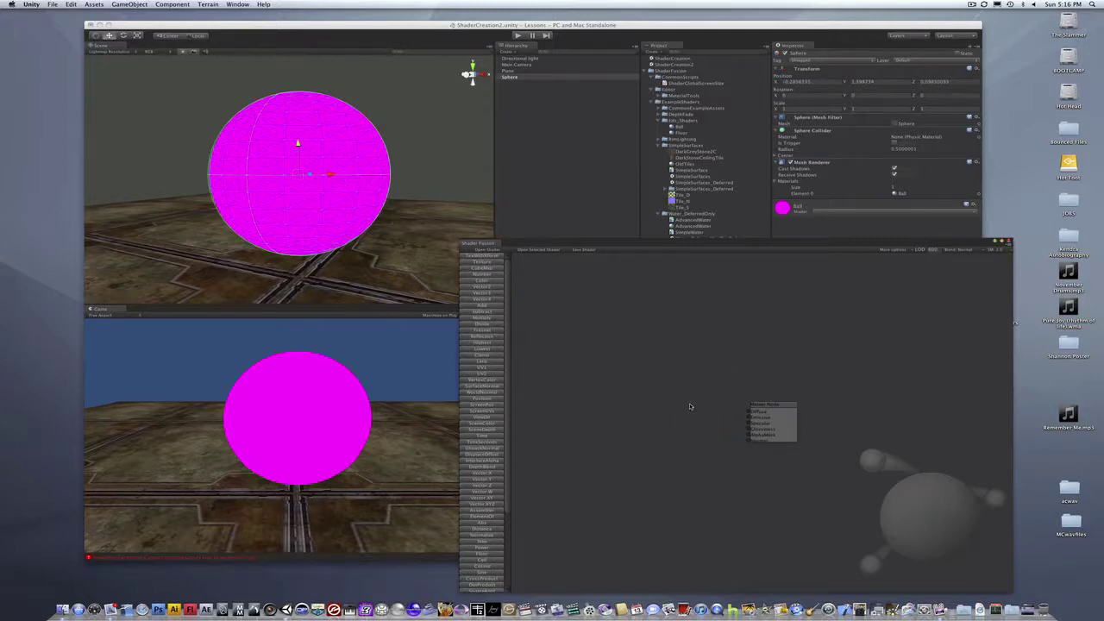
{"action": "left_click_drag", "start_coordinate": [669, 246], "coordinate": [669, 236]}
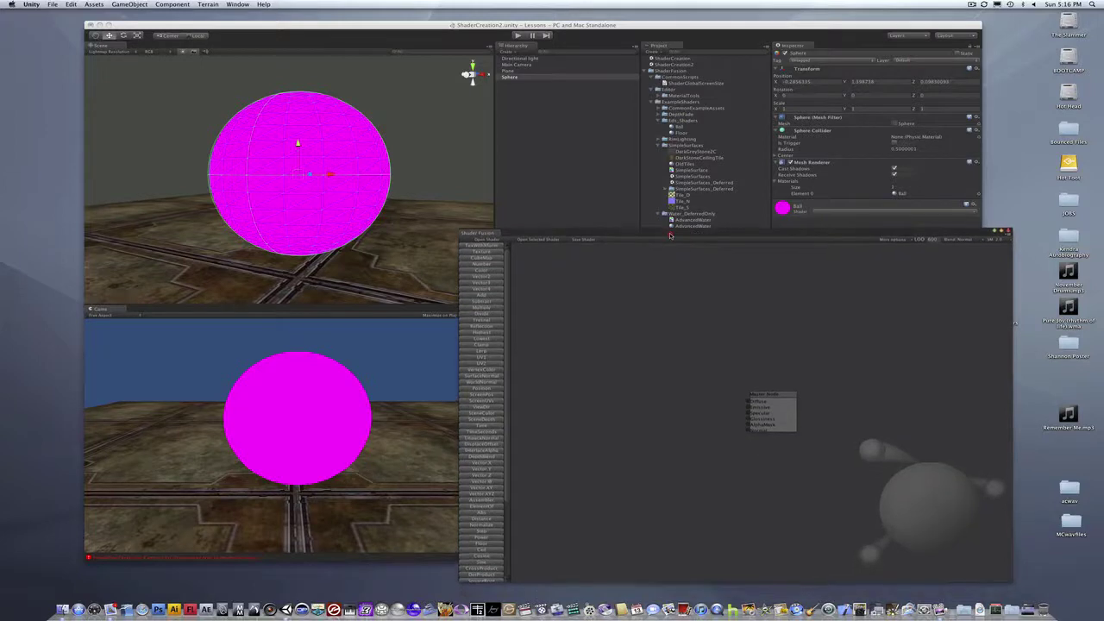
{"action": "left_click", "coordinate": [670, 235]}
{"action": "left_click_drag", "start_coordinate": [682, 346], "coordinate": [714, 338]}
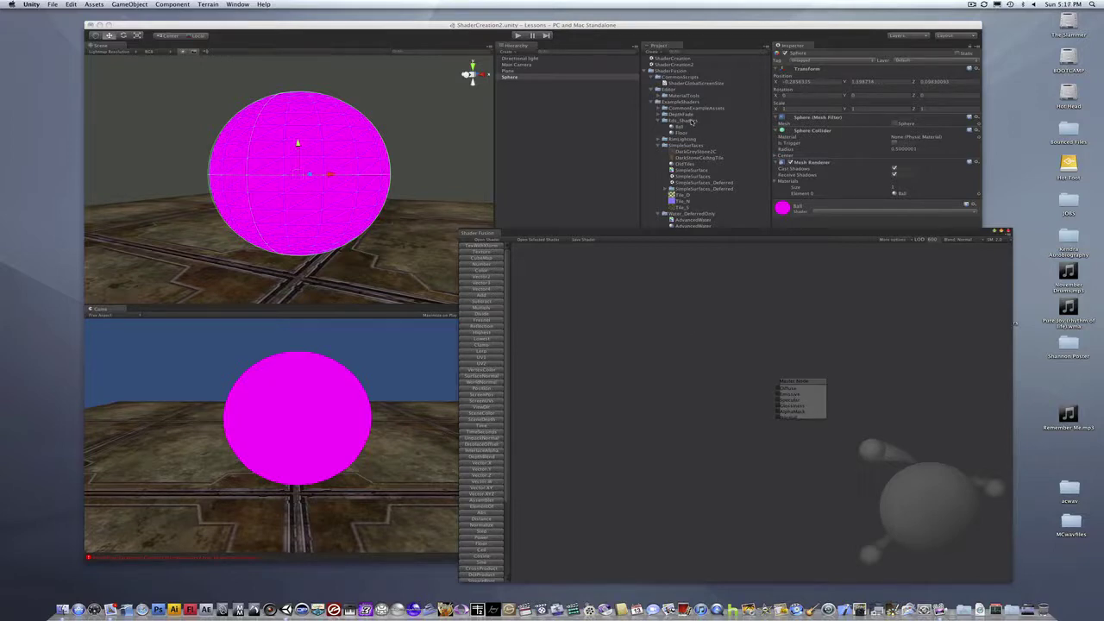
Step: Create a new shader asset in the Eds_Shaders folder of the project
{"action": "left_click", "coordinate": [691, 121]}
{"action": "right_click", "coordinate": [692, 124]}
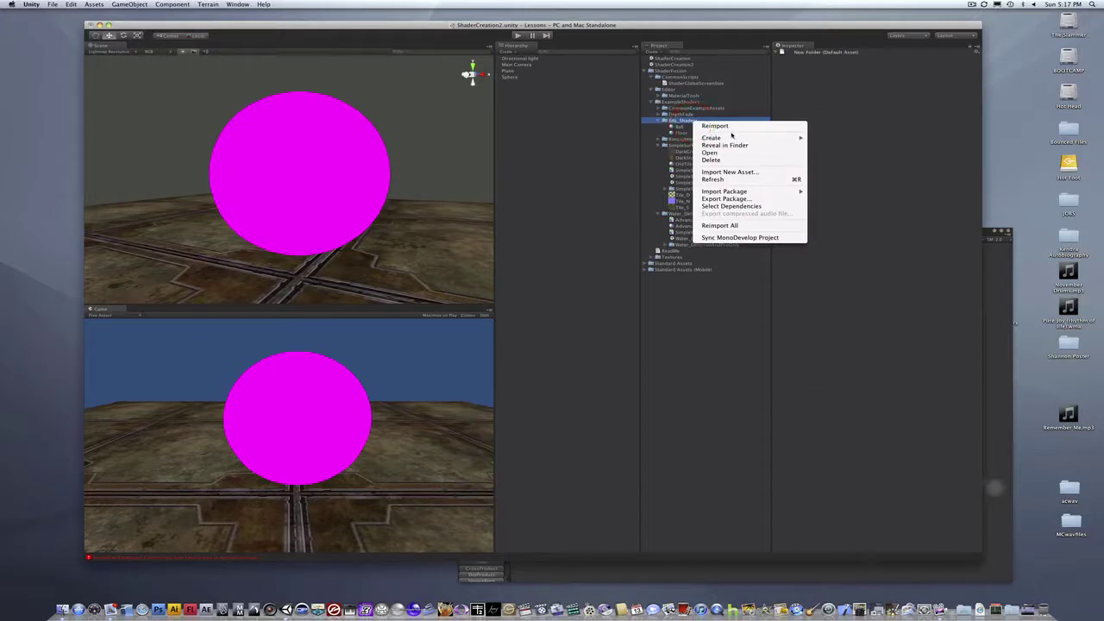
{"action": "mouse_move", "coordinate": [730, 138]}
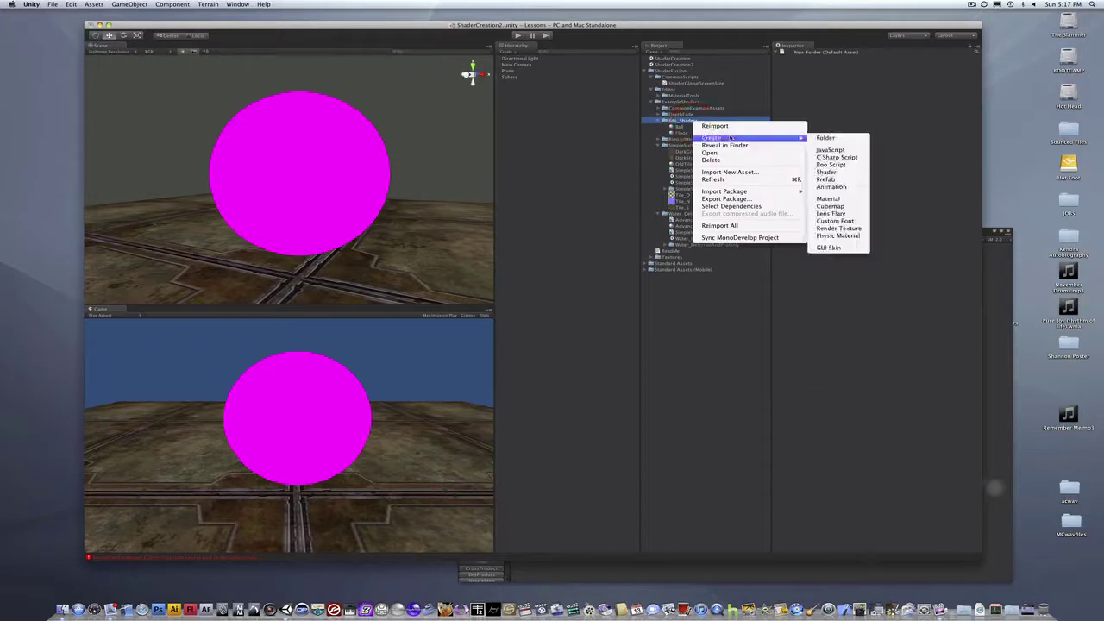
{"action": "left_click", "coordinate": [845, 172]}
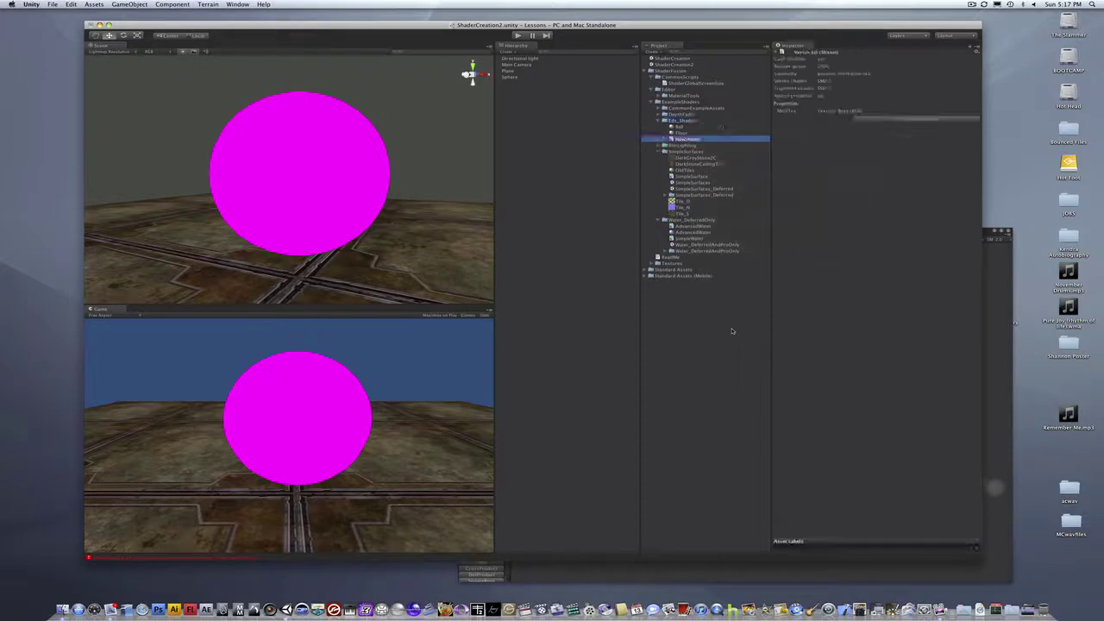
Step: Open NewShader from ShaderFusion/ExampleShaders/Eds_Shaders in the ShaderFusion node editor
{"action": "left_click", "coordinate": [995, 293]}
{"action": "left_click", "coordinate": [497, 241]}
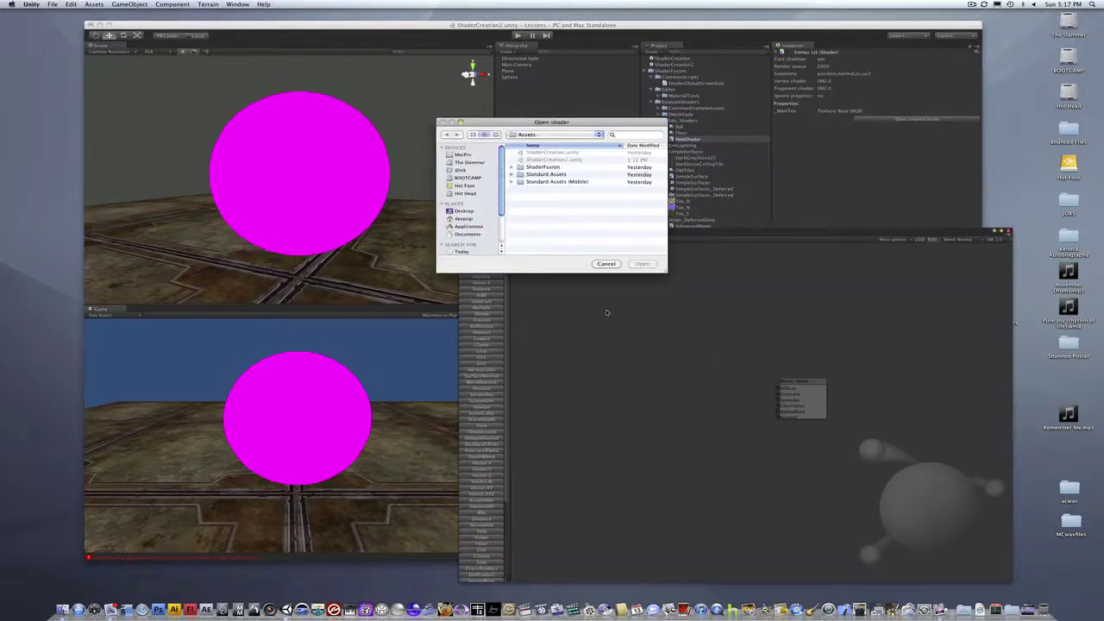
{"action": "double_click", "coordinate": [548, 166]}
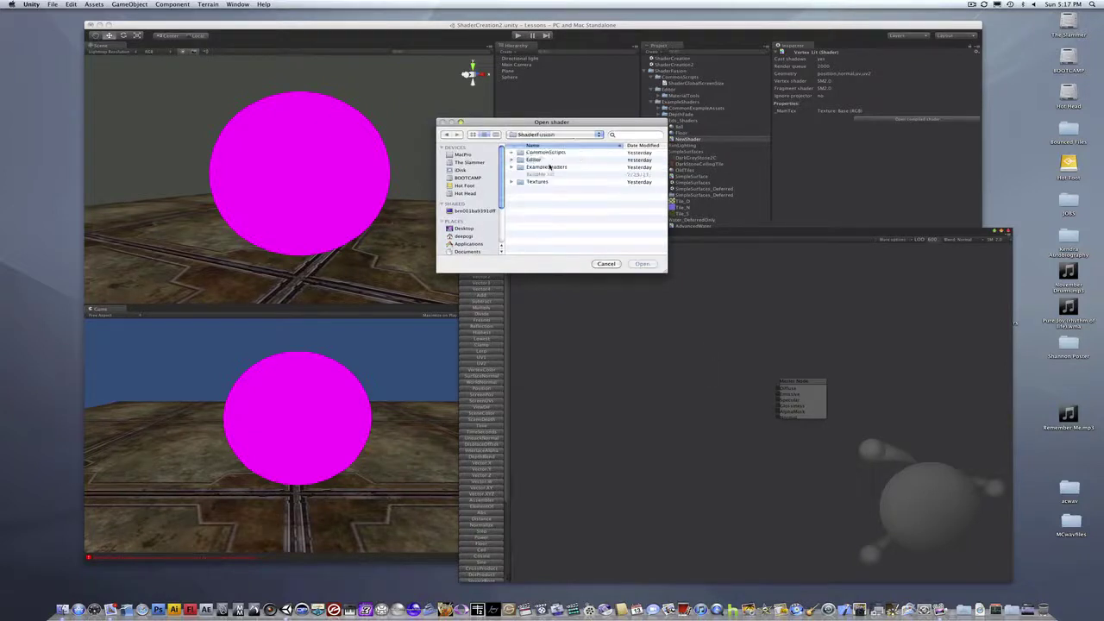
{"action": "double_click", "coordinate": [546, 166]}
{"action": "double_click", "coordinate": [545, 169]}
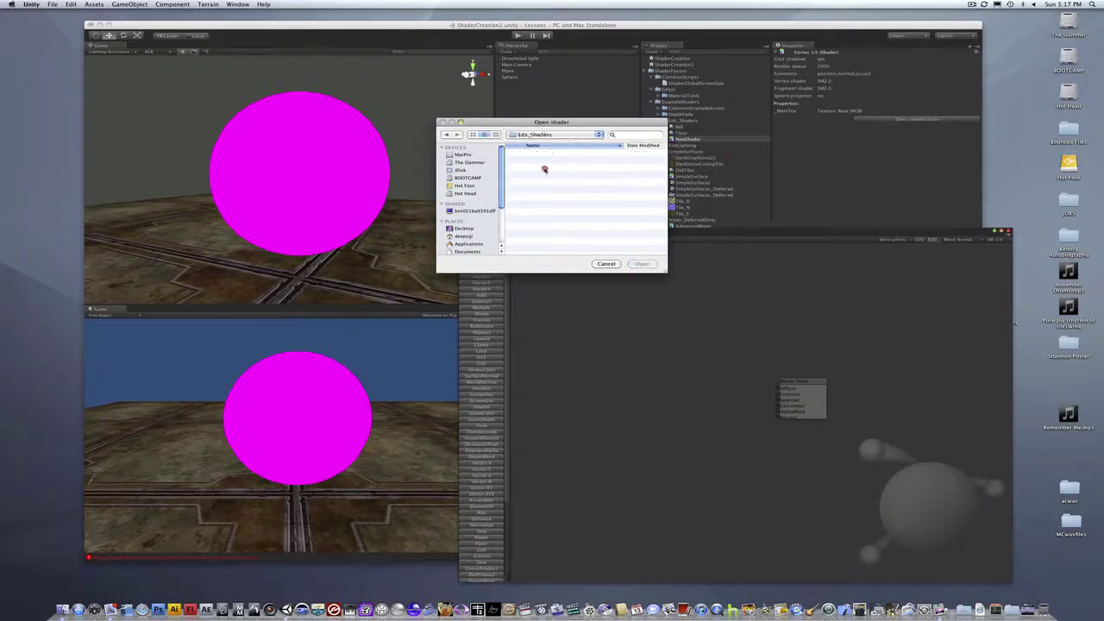
{"action": "left_click", "coordinate": [538, 166]}
{"action": "left_click", "coordinate": [642, 263]}
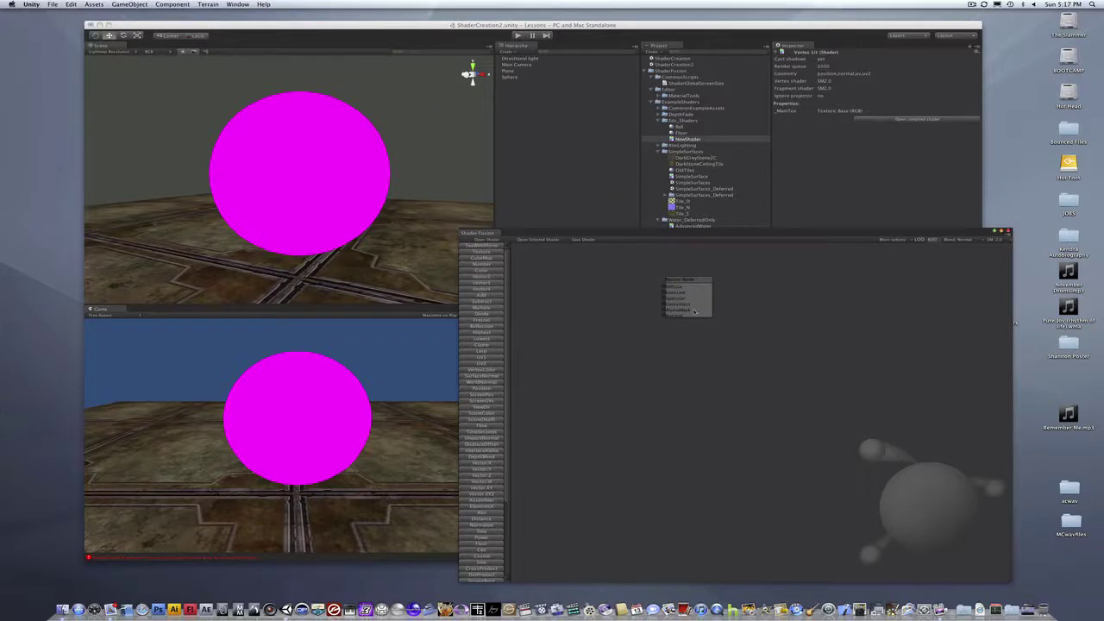
Step: Move the Master Node toward the middle of the graph and connect a new TexWithXform node to its Diffuse input
{"action": "left_click_drag", "start_coordinate": [682, 305], "coordinate": [775, 373]}
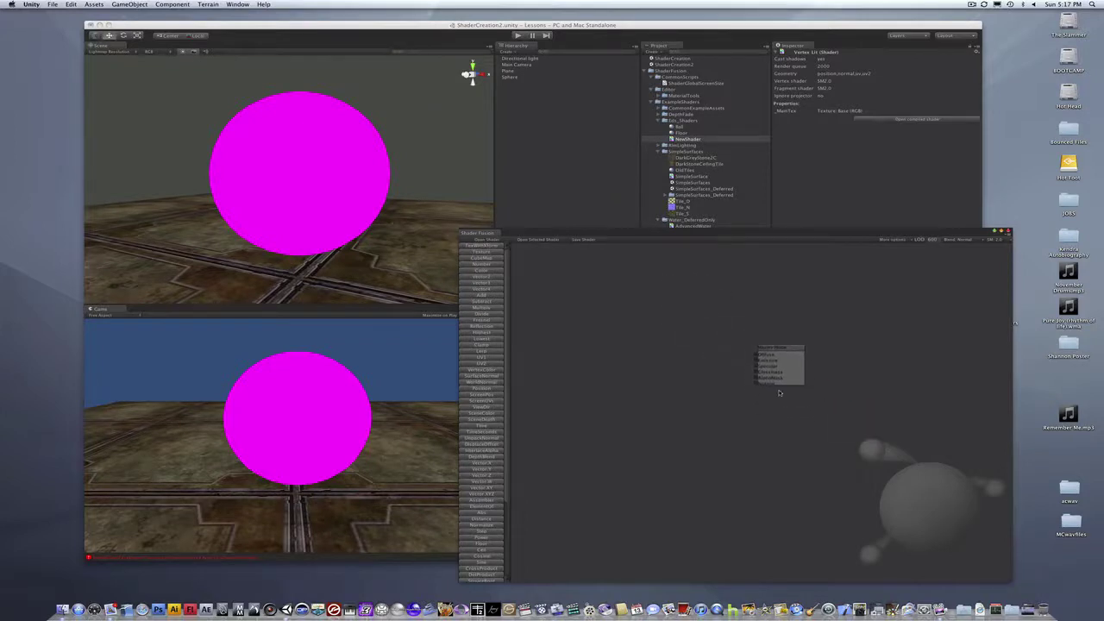
{"action": "left_click", "coordinate": [485, 247]}
{"action": "left_click_drag", "start_coordinate": [727, 411], "coordinate": [756, 355]}
Step: Name the texture node DiffuseMap and save the shader
{"action": "left_click", "coordinate": [659, 326]}
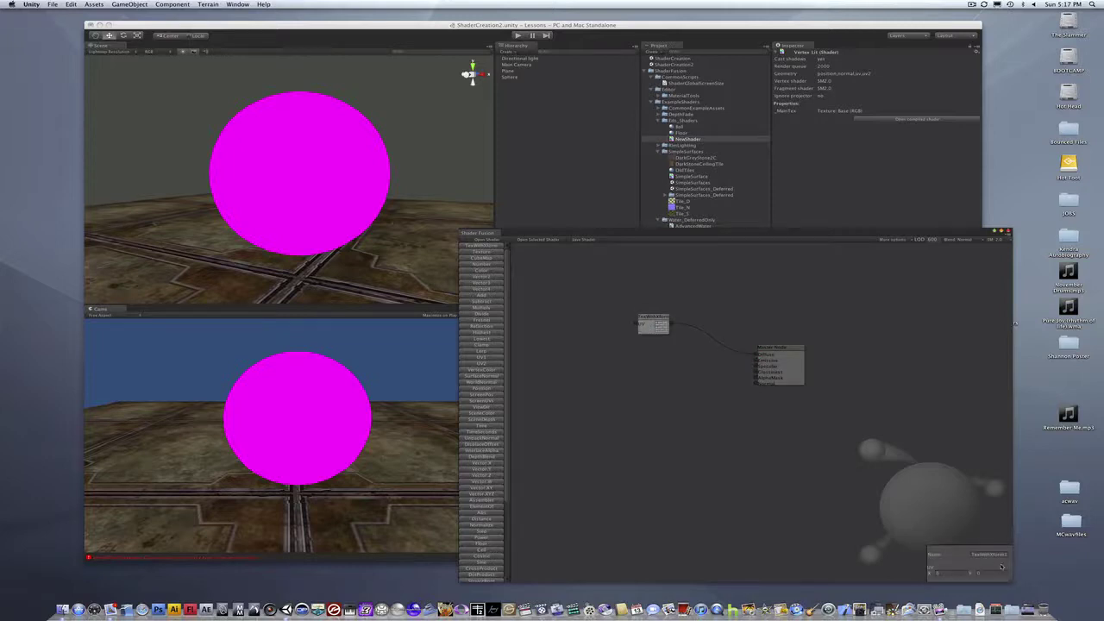
{"action": "left_click_drag", "start_coordinate": [1009, 554], "coordinate": [952, 549]}
{"action": "key", "text": "BackSpace"}
{"action": "type", "text": "Diffuse"}
{"action": "type", "text": "Mul"}
{"action": "left_click", "coordinate": [585, 240]}
Step: Assign the ShaderFusion NewShader shader to the sphere's Ball material and check the sphere in the scene
{"action": "left_click", "coordinate": [365, 198]}
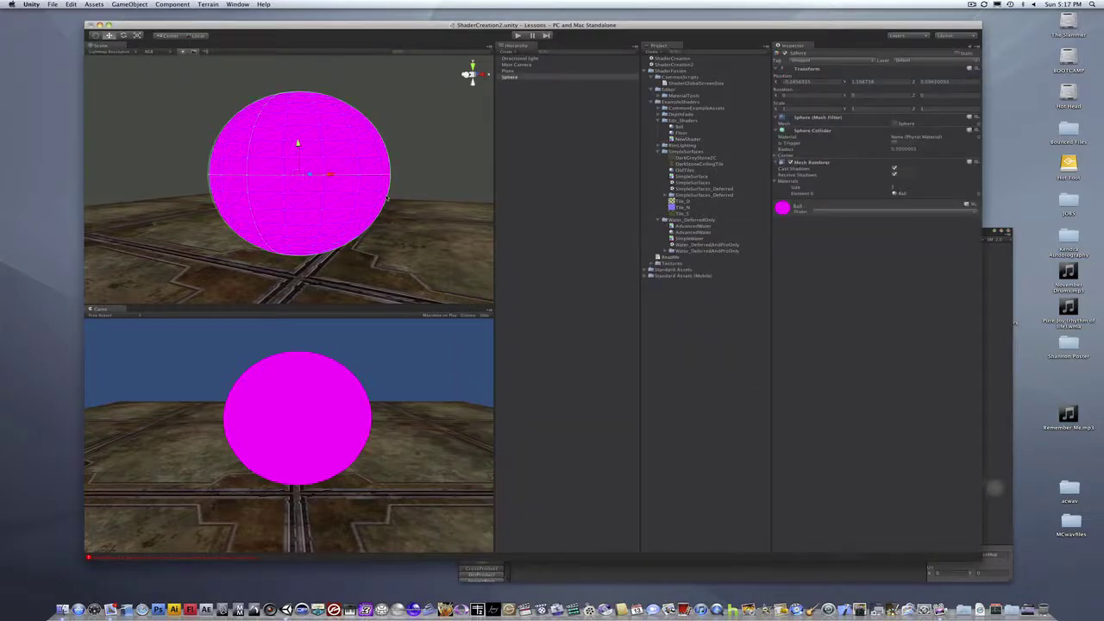
{"action": "left_click", "coordinate": [972, 210]}
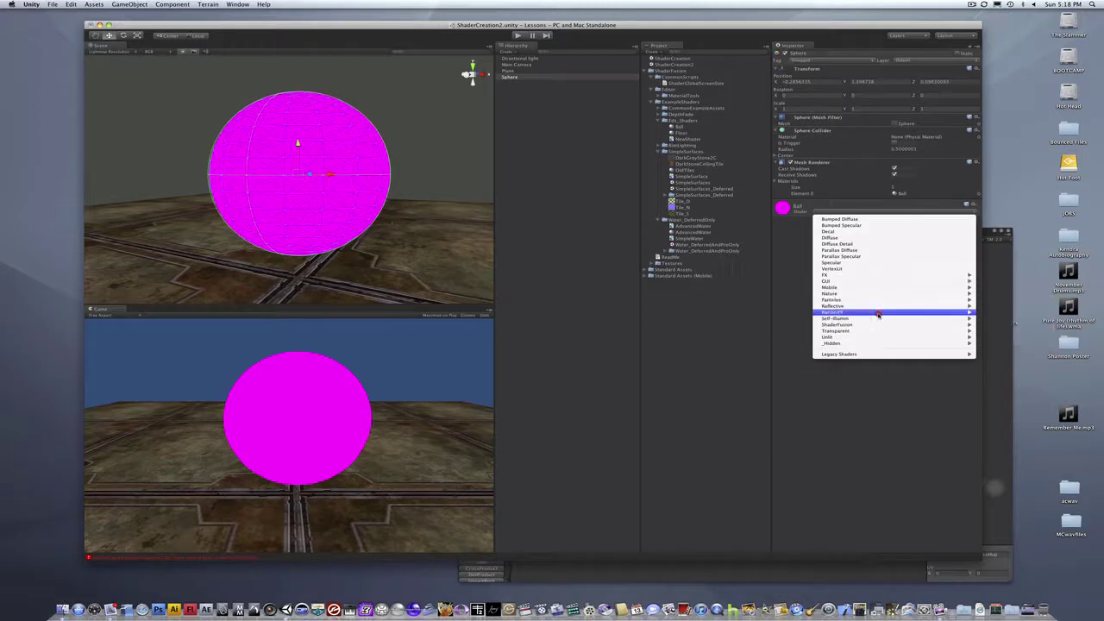
{"action": "mouse_move", "coordinate": [903, 331]}
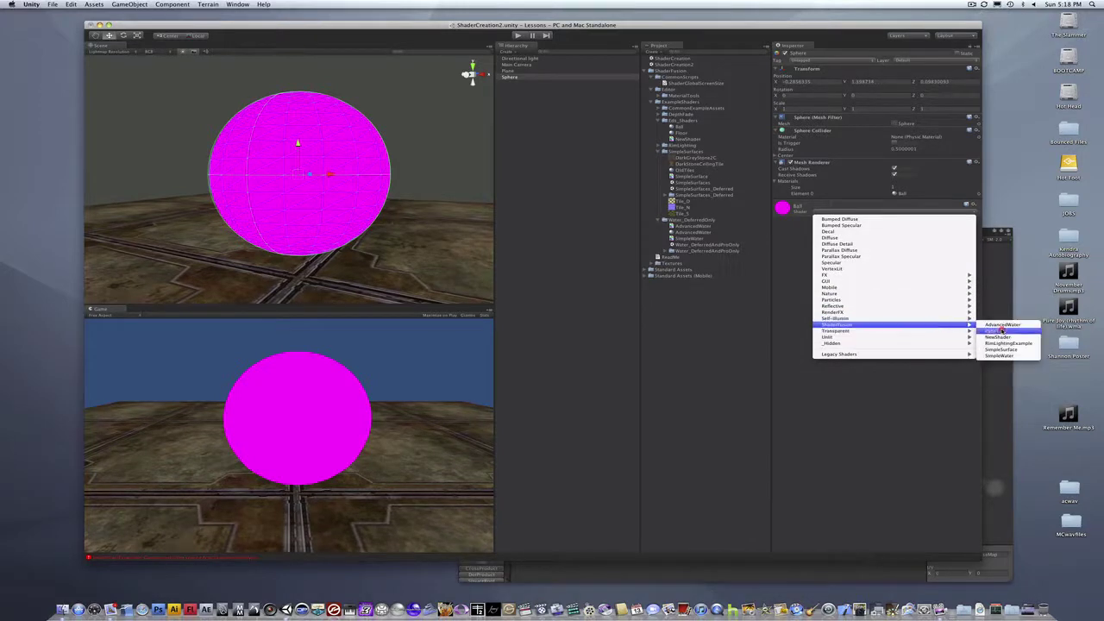
{"action": "left_click", "coordinate": [1006, 340]}
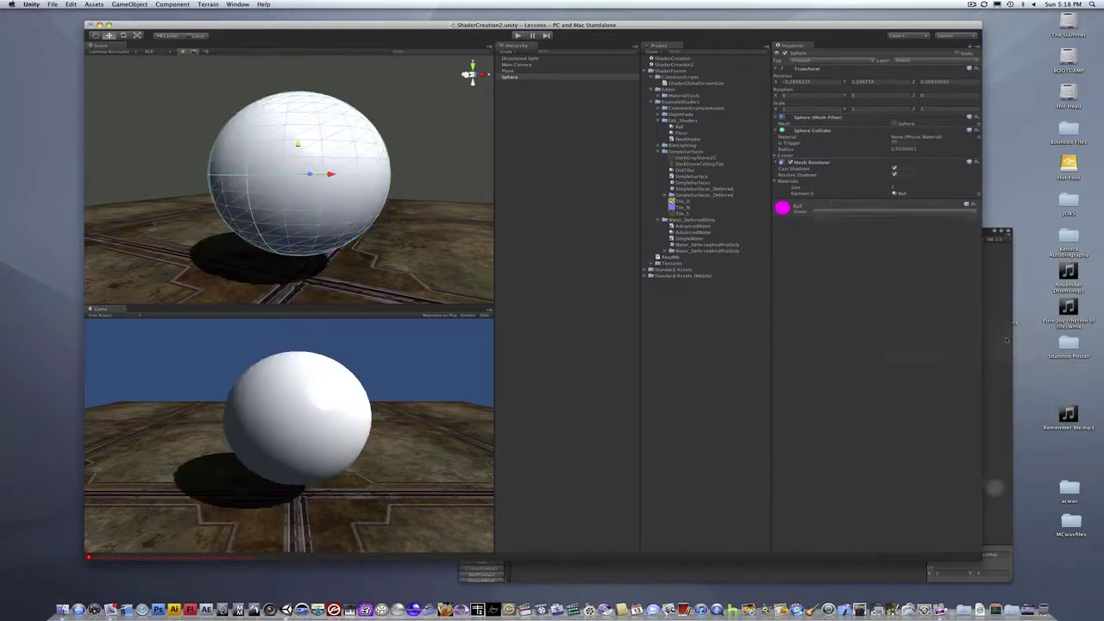
{"action": "left_click", "coordinate": [482, 170]}
{"action": "left_click_drag", "start_coordinate": [353, 182], "coordinate": [340, 164], "text": "alt"}
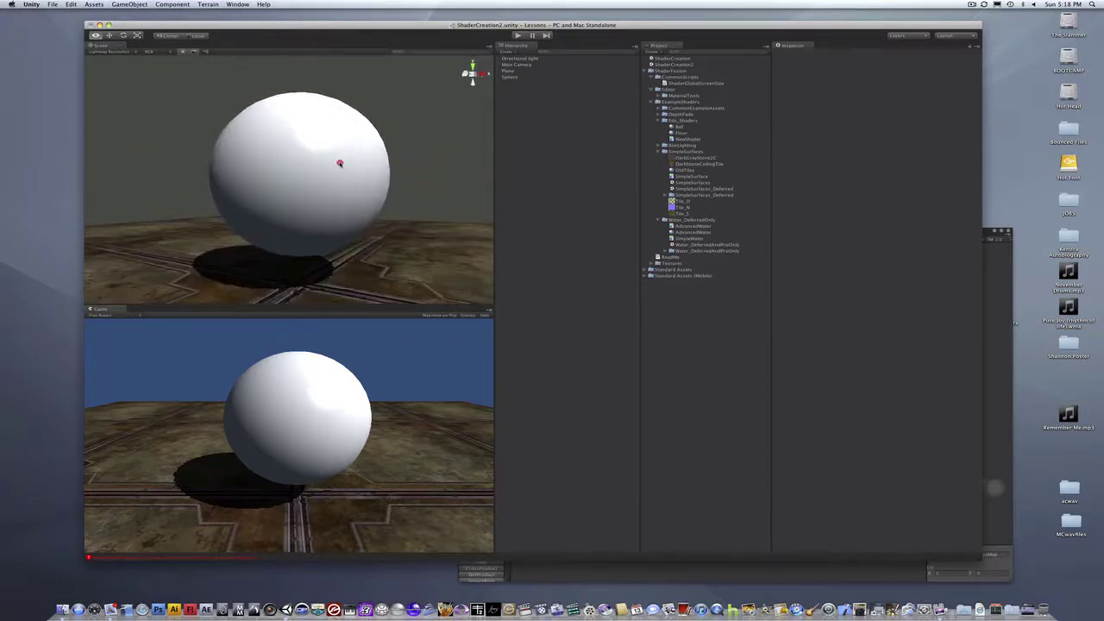
Step: Assign the Tile_D texture to the DiffuseMap slot of the sphere's material
{"action": "left_click", "coordinate": [511, 77]}
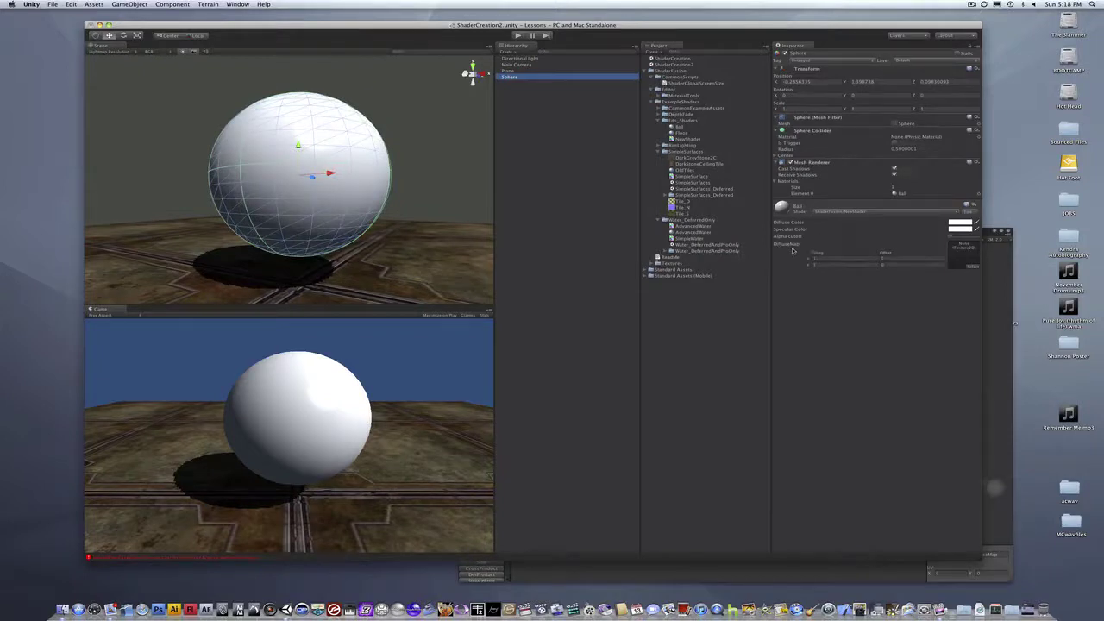
{"action": "left_click", "coordinate": [973, 267]}
{"action": "scroll", "coordinate": [747, 371], "scroll_direction": "down", "scroll_amount": 5}
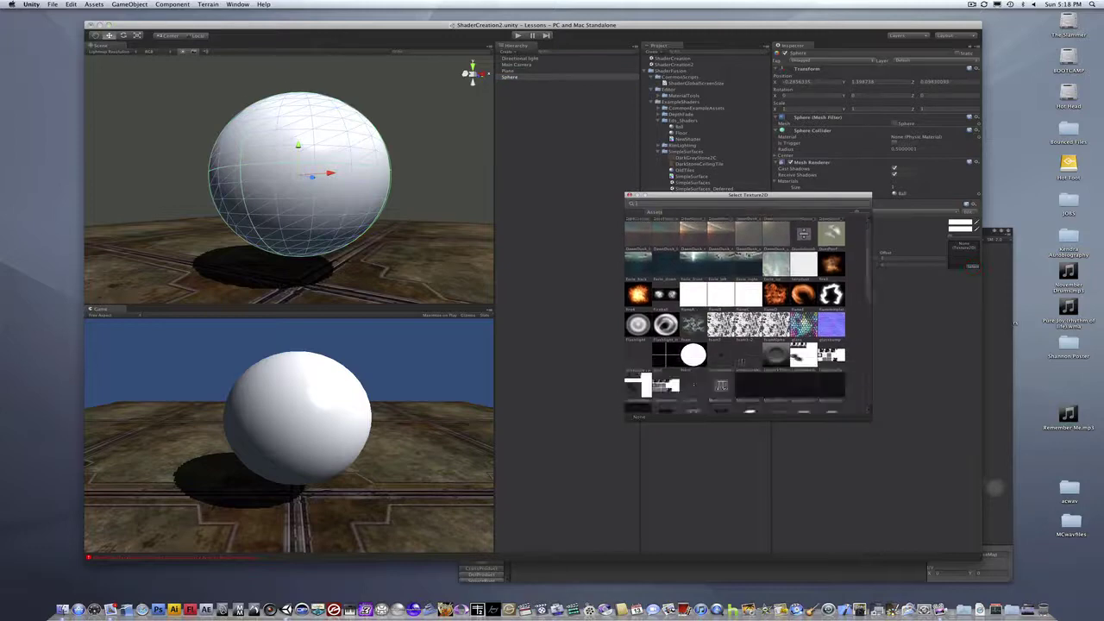
{"action": "left_click", "coordinate": [722, 366]}
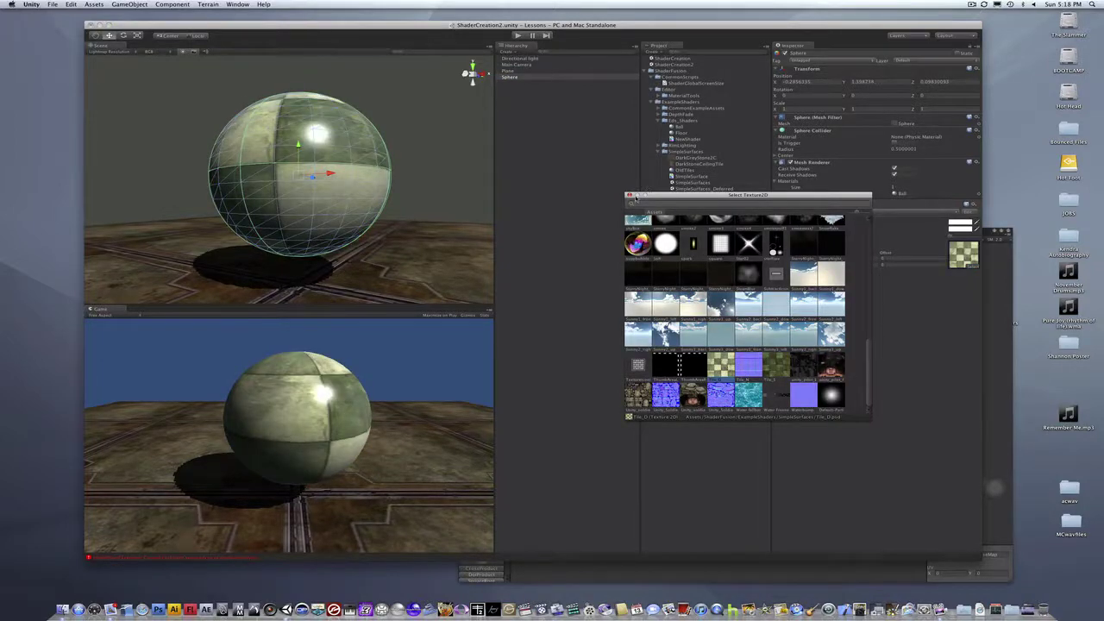
{"action": "left_click", "coordinate": [629, 197]}
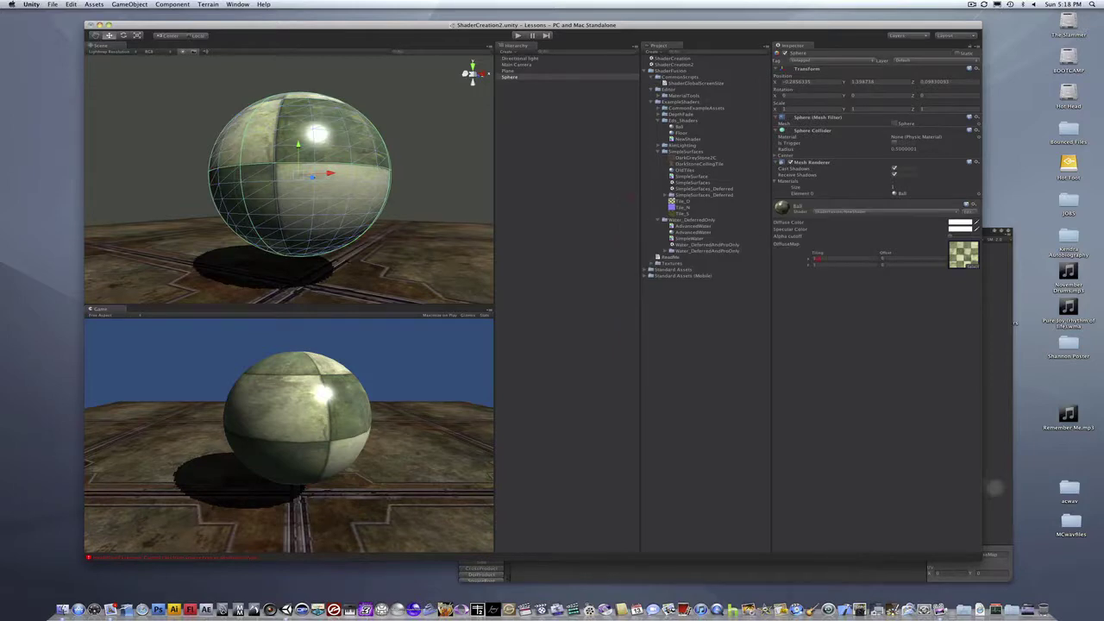
Step: Set the DiffuseMap texture's tiling to 4 in both X and Y and view the sphere from another angle
{"action": "type", "text": "3"}
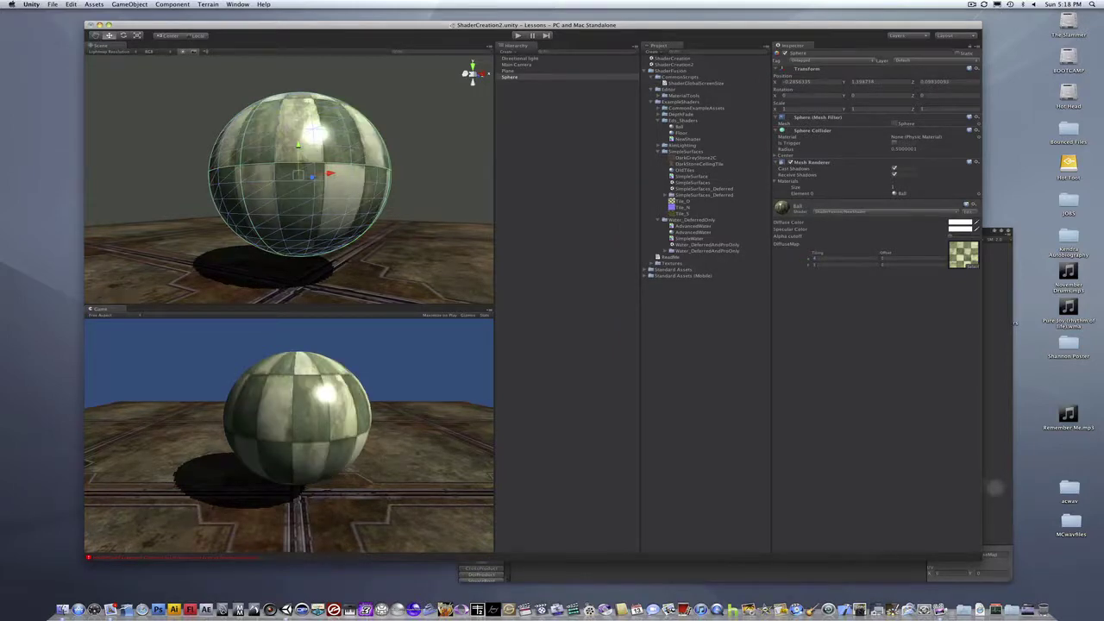
{"action": "key", "text": "Tab"}
{"action": "type", "text": "4"}
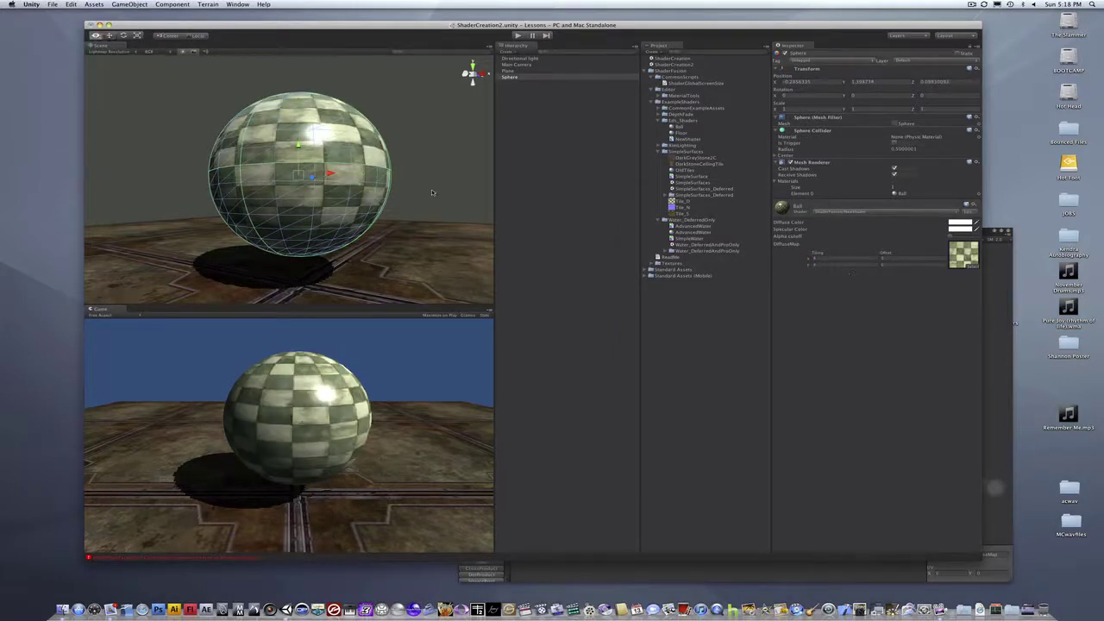
{"action": "left_click_drag", "start_coordinate": [432, 193], "coordinate": [439, 226], "text": "alt"}
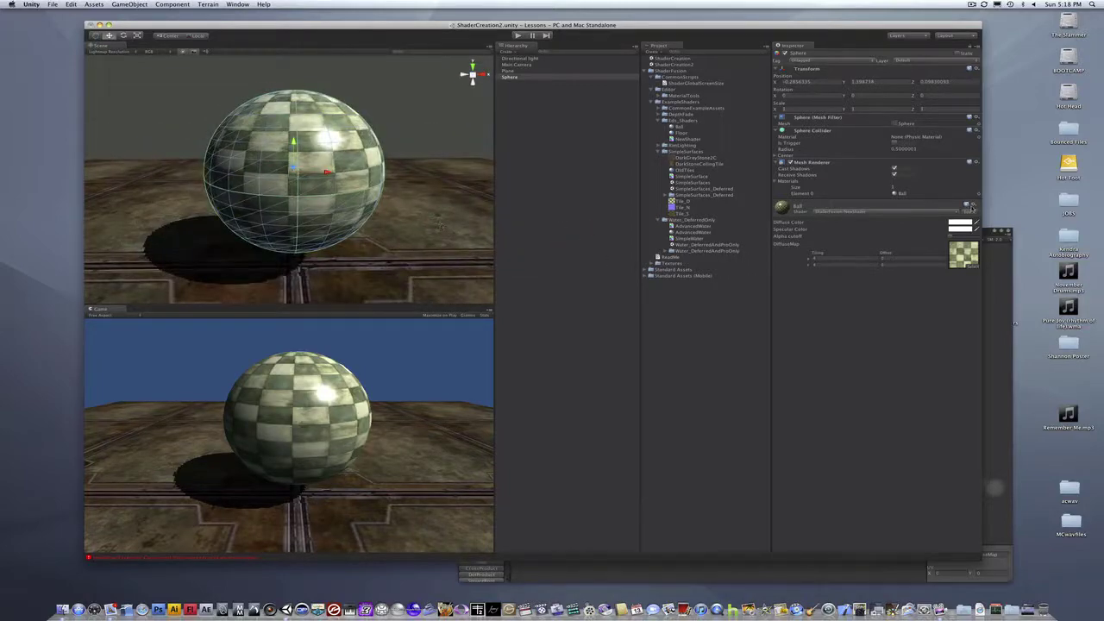
Step: Open the NewShader code in the text editor and insert six blank lines above the CGPROGRAM line
{"action": "left_click", "coordinate": [969, 211]}
{"action": "scroll", "coordinate": [702, 249], "scroll_direction": "down", "scroll_amount": 10}
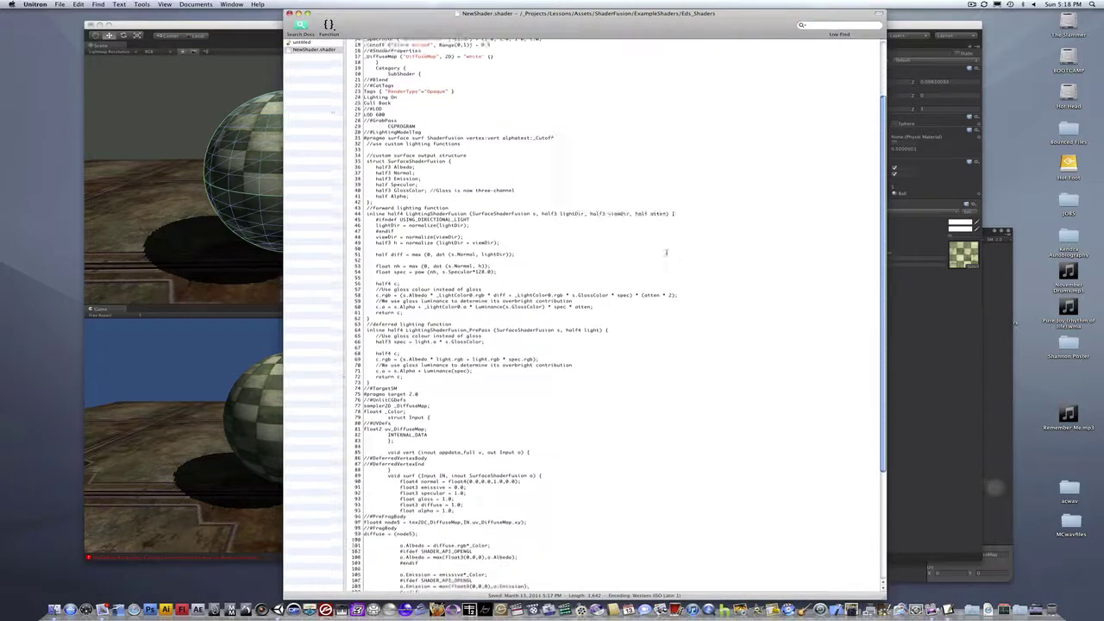
{"action": "scroll", "coordinate": [702, 251], "scroll_direction": "up", "scroll_amount": 10}
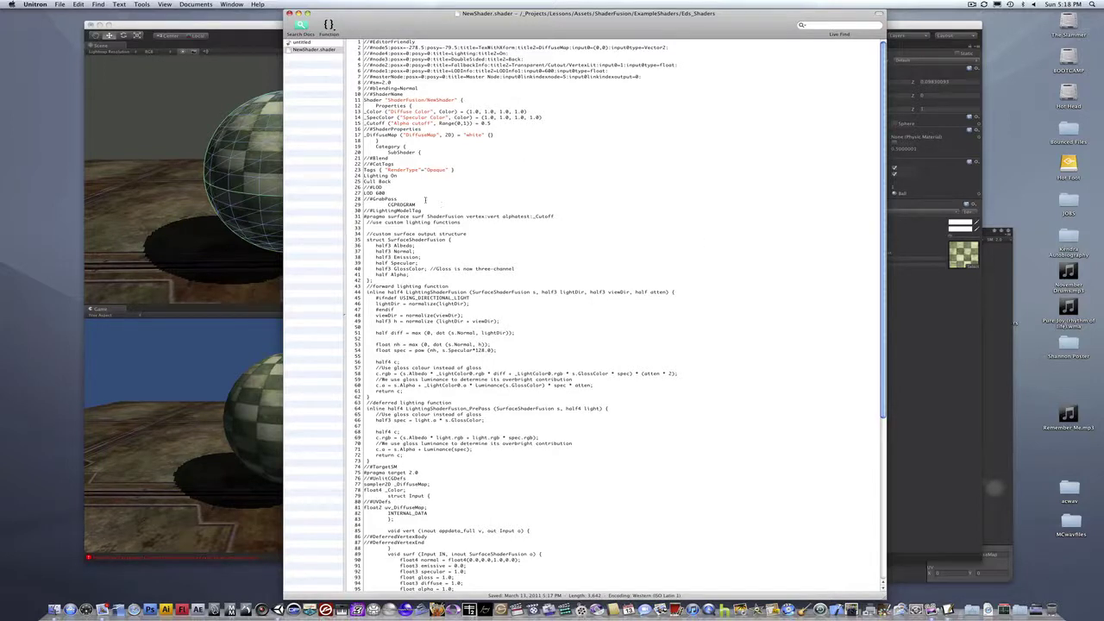
{"action": "key", "text": "Return"}
{"action": "key", "text": "Return"}
{"action": "key", "text": "Return"}
{"action": "key", "text": "Return"}
{"action": "key", "text": "Return"}
{"action": "key", "text": "Return"}
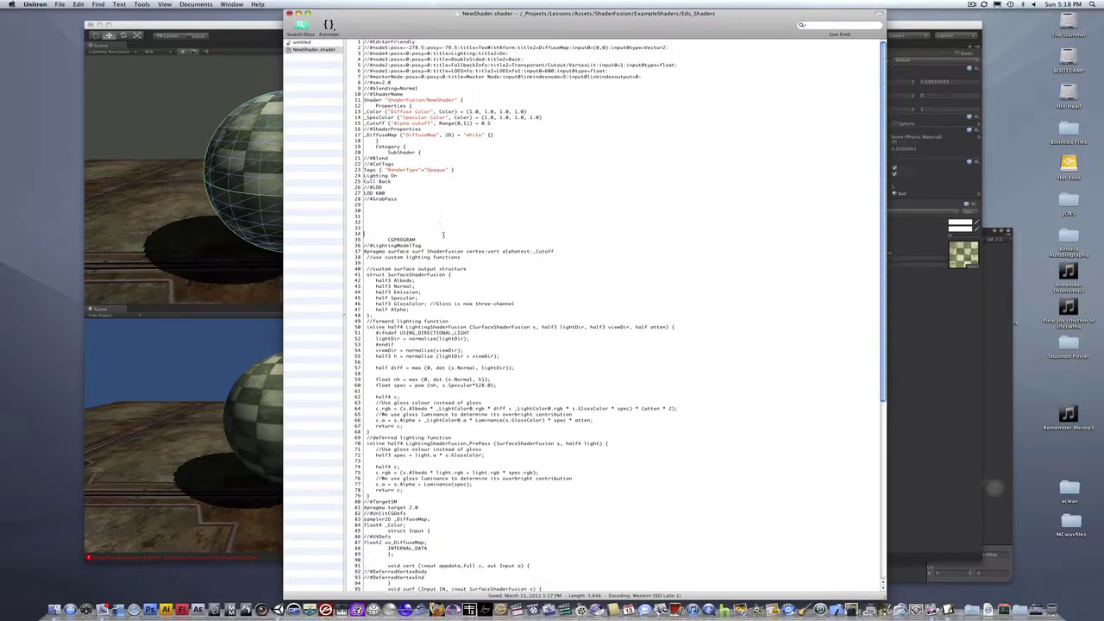
Step: Examine the generated shader code, highlighting the properties section, the DiffuseMap property and the vertex and surface function code
{"action": "left_click_drag", "start_coordinate": [457, 281], "coordinate": [377, 235]}
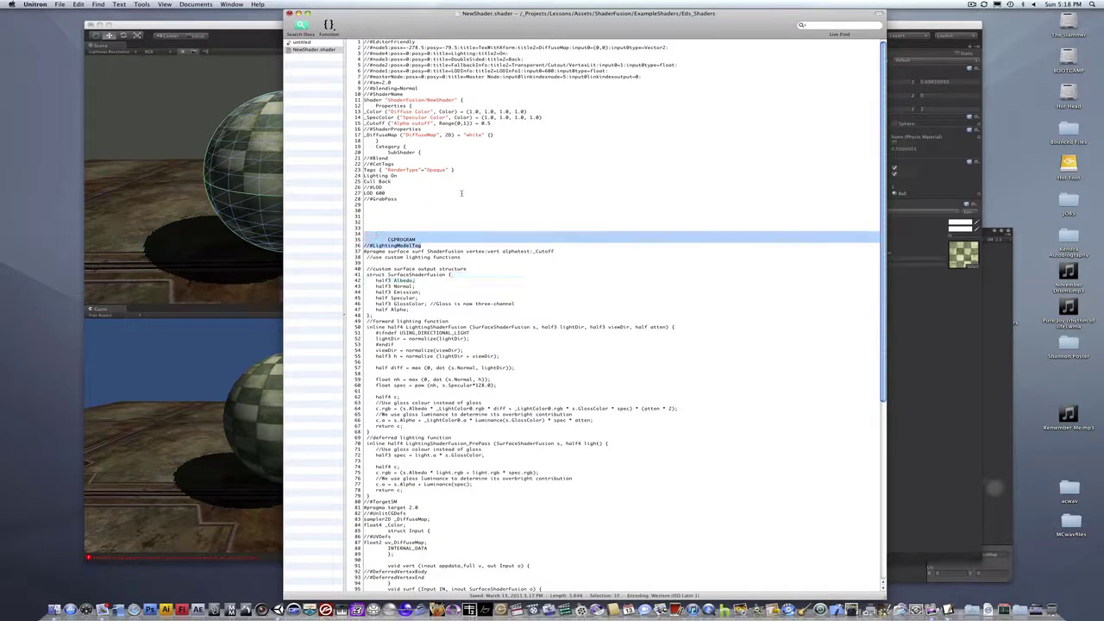
{"action": "left_click_drag", "start_coordinate": [461, 200], "coordinate": [326, 95]}
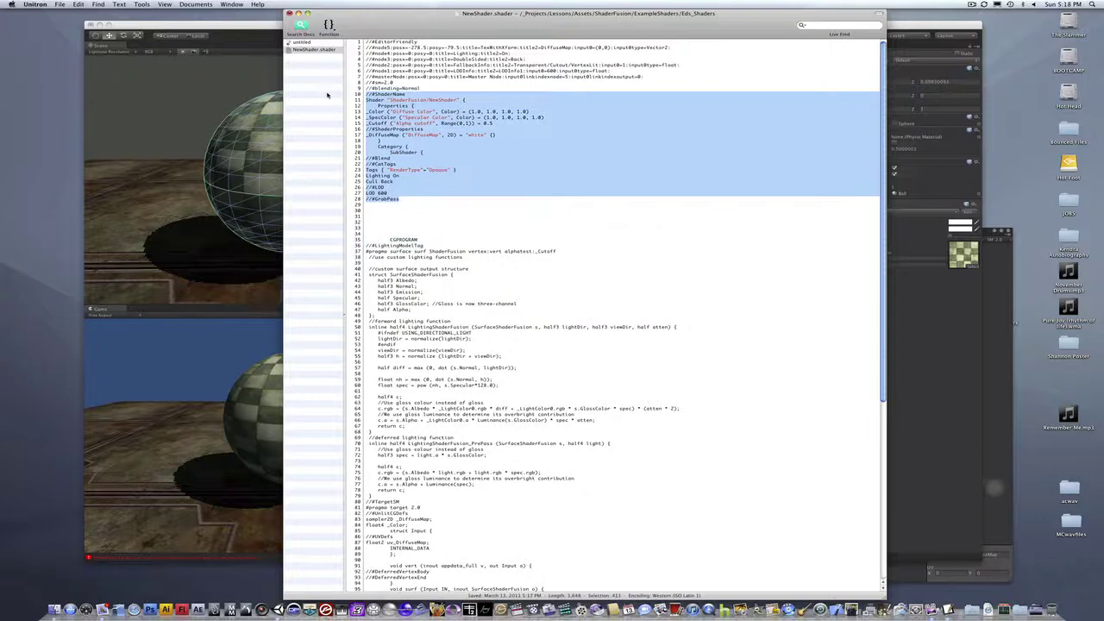
{"action": "left_click", "coordinate": [509, 219]}
{"action": "left_click", "coordinate": [509, 220]}
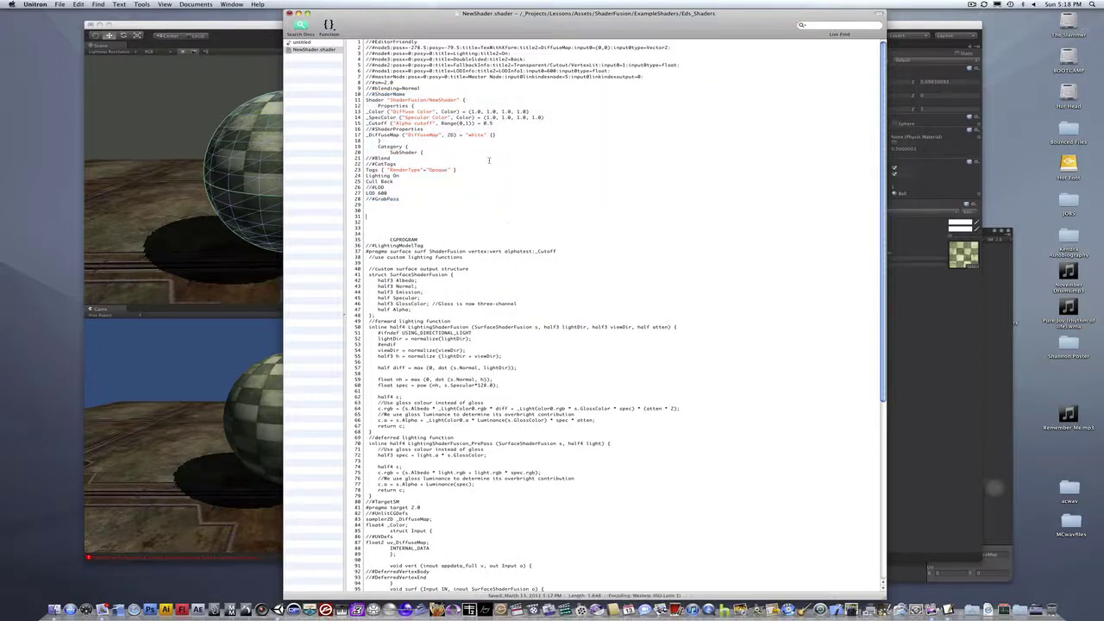
{"action": "left_click_drag", "start_coordinate": [449, 136], "coordinate": [389, 136]}
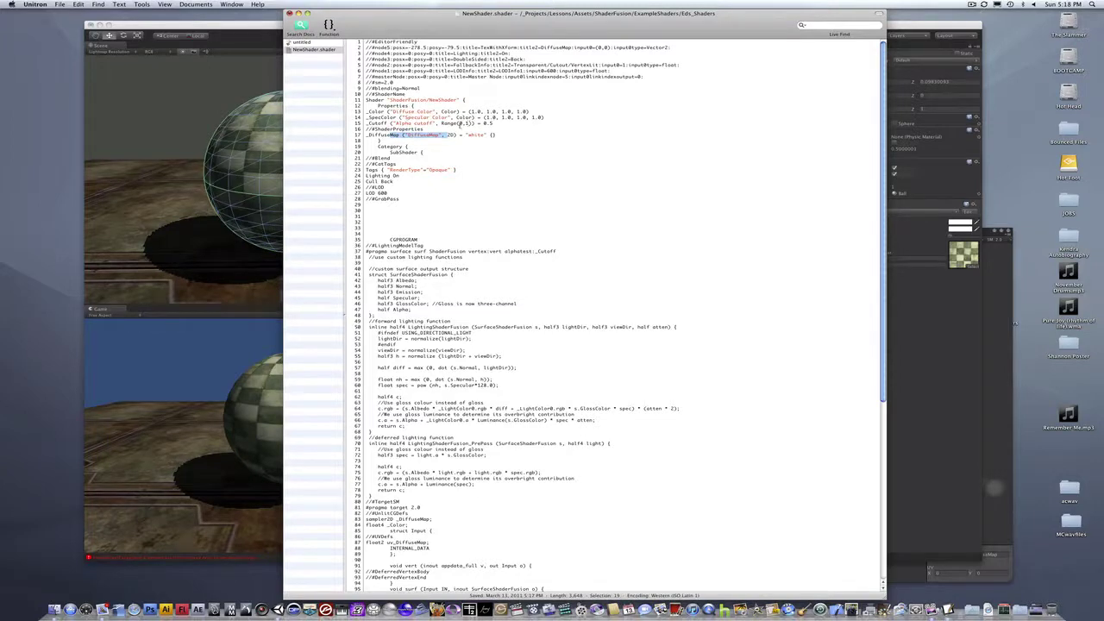
{"action": "scroll", "coordinate": [451, 213], "scroll_direction": "down", "scroll_amount": 10}
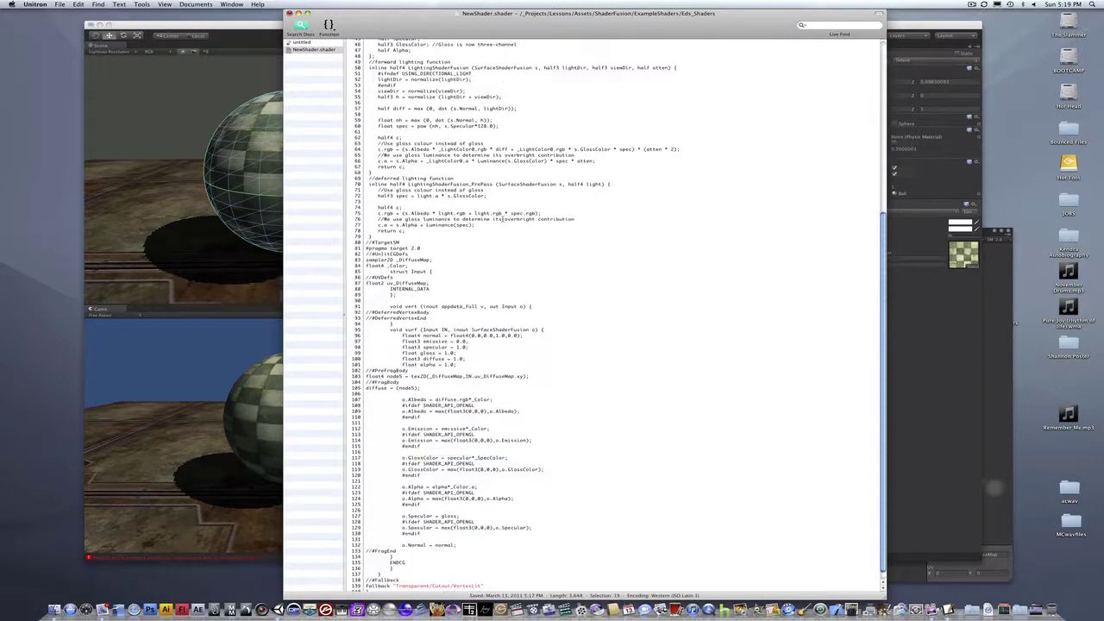
{"action": "left_click_drag", "start_coordinate": [501, 538], "coordinate": [343, 312]}
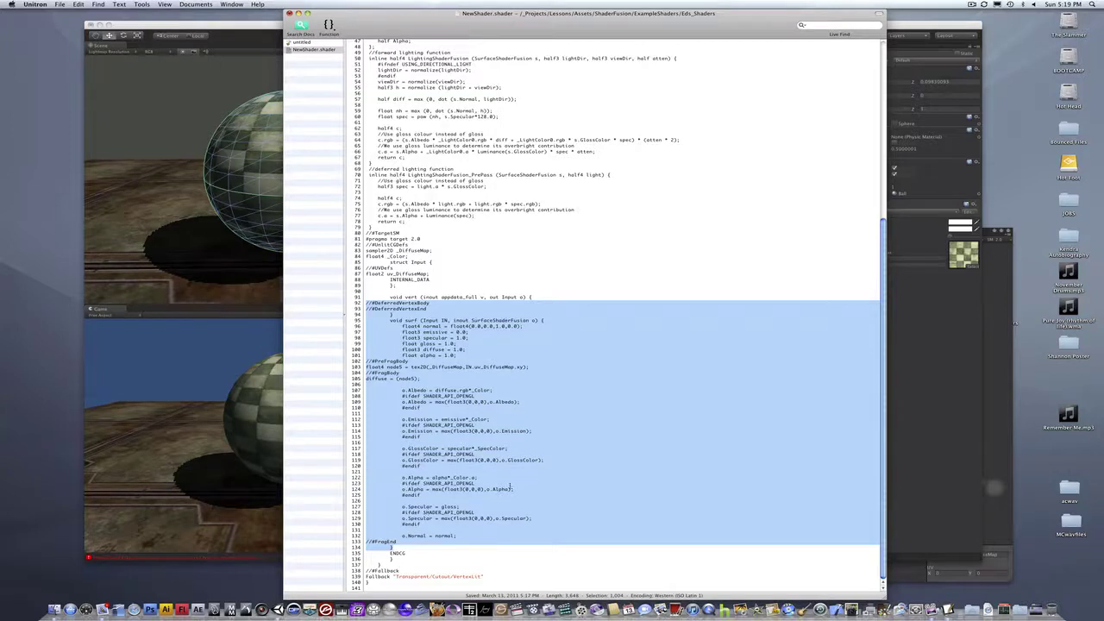
{"action": "left_click", "coordinate": [596, 257]}
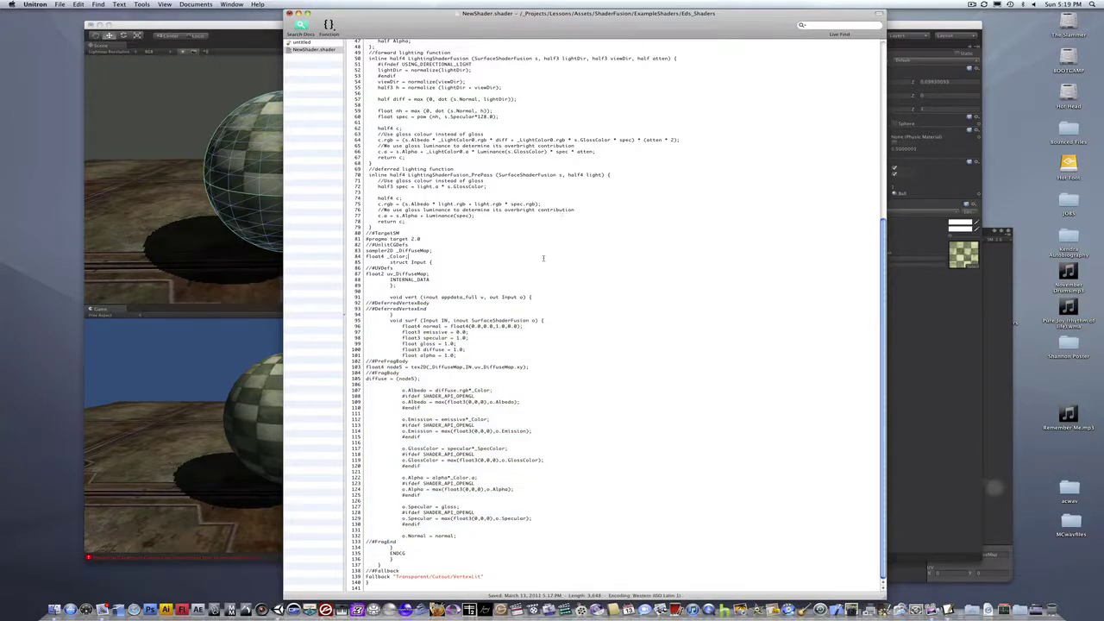
{"action": "scroll", "coordinate": [608, 267], "scroll_direction": "up", "scroll_amount": 7}
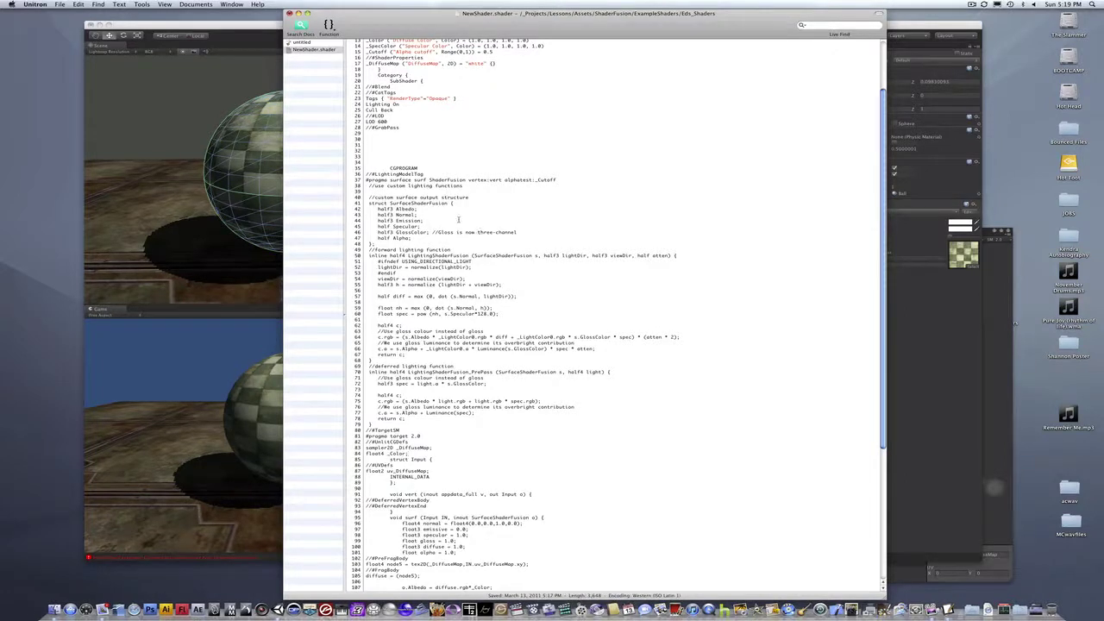
Step: Switch back to Unity and inspect the tiled sphere up close from several angles in the scene
{"action": "left_click", "coordinate": [249, 178]}
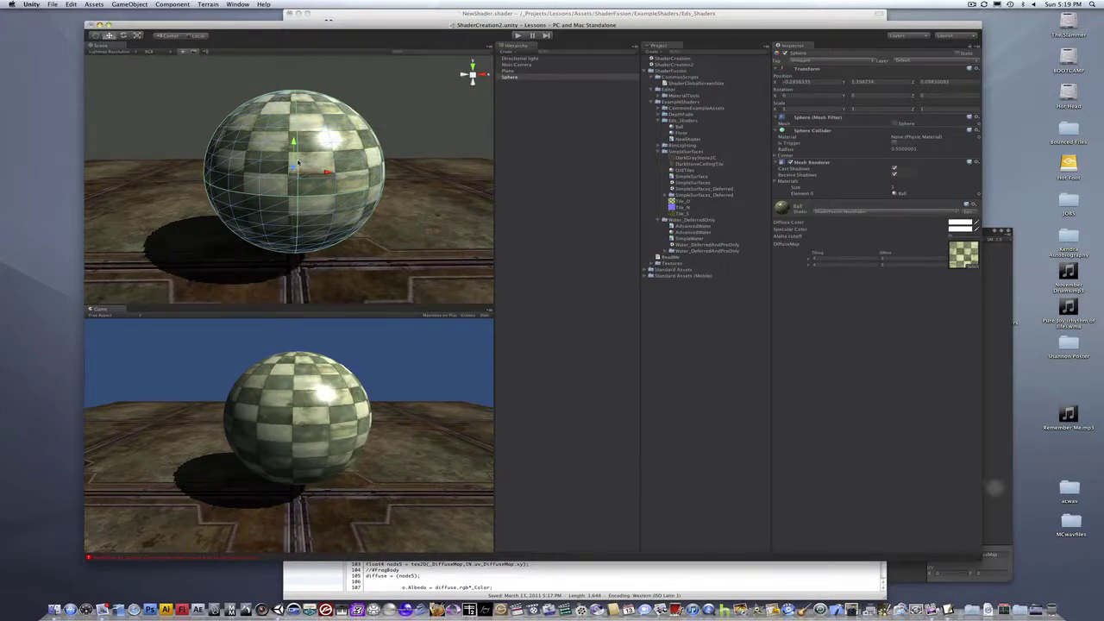
{"action": "key", "text": "alt"}
{"action": "left_click_drag", "start_coordinate": [323, 143], "coordinate": [234, 142], "text": "alt"}
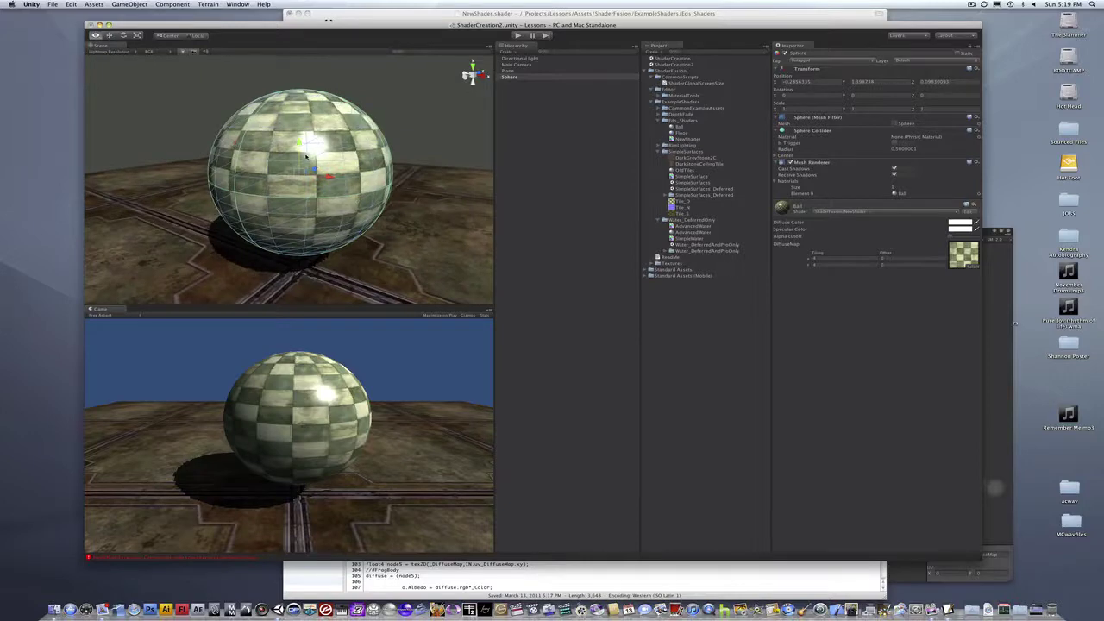
{"action": "scroll", "coordinate": [308, 158], "scroll_direction": "up", "scroll_amount": 8, "text": "alt"}
{"action": "scroll", "coordinate": [310, 160], "scroll_direction": "down", "scroll_amount": 6, "text": "alt"}
{"action": "left_click_drag", "start_coordinate": [320, 162], "coordinate": [224, 189], "text": "alt"}
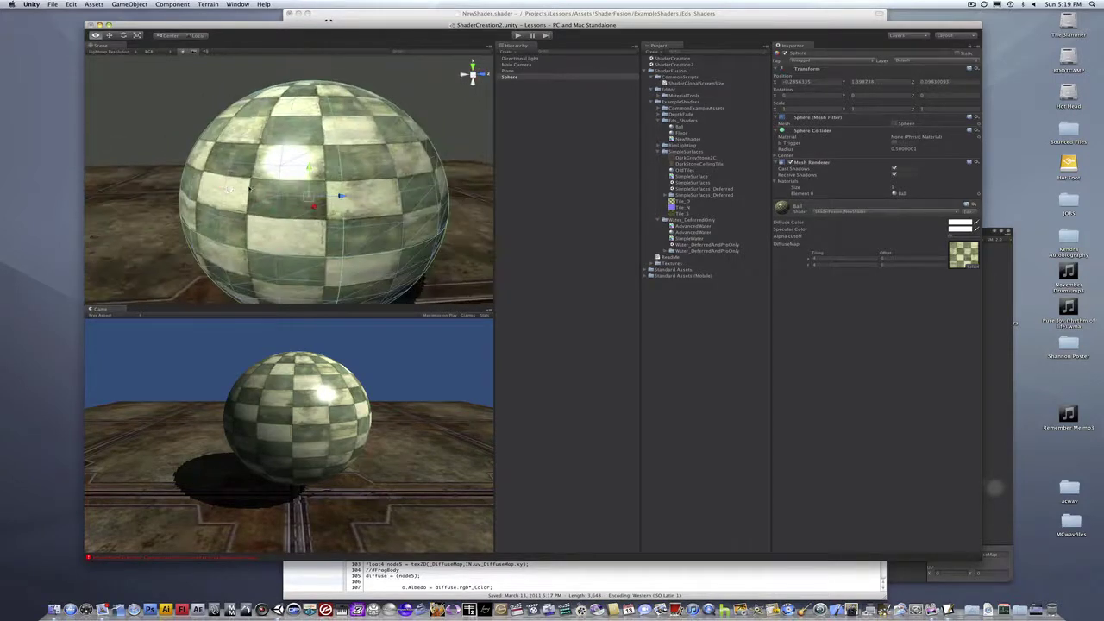
Step: Bring up the Shader Fusion graph, add a texture node below DiffuseMap, connect it to the master node's Specular input and name it SpecularMap
{"action": "key", "text": "f"}
{"action": "middle_click_drag", "start_coordinate": [324, 182], "coordinate": [332, 193]}
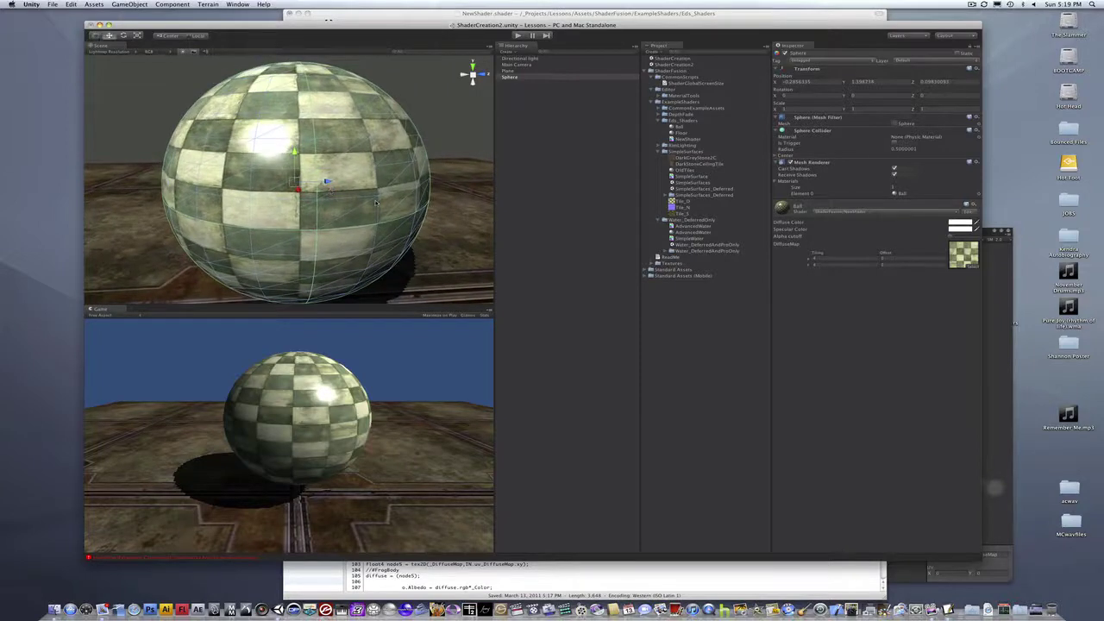
{"action": "left_click", "coordinate": [1004, 307]}
{"action": "left_click_drag", "start_coordinate": [786, 234], "coordinate": [837, 177]}
{"action": "left_click", "coordinate": [543, 187]}
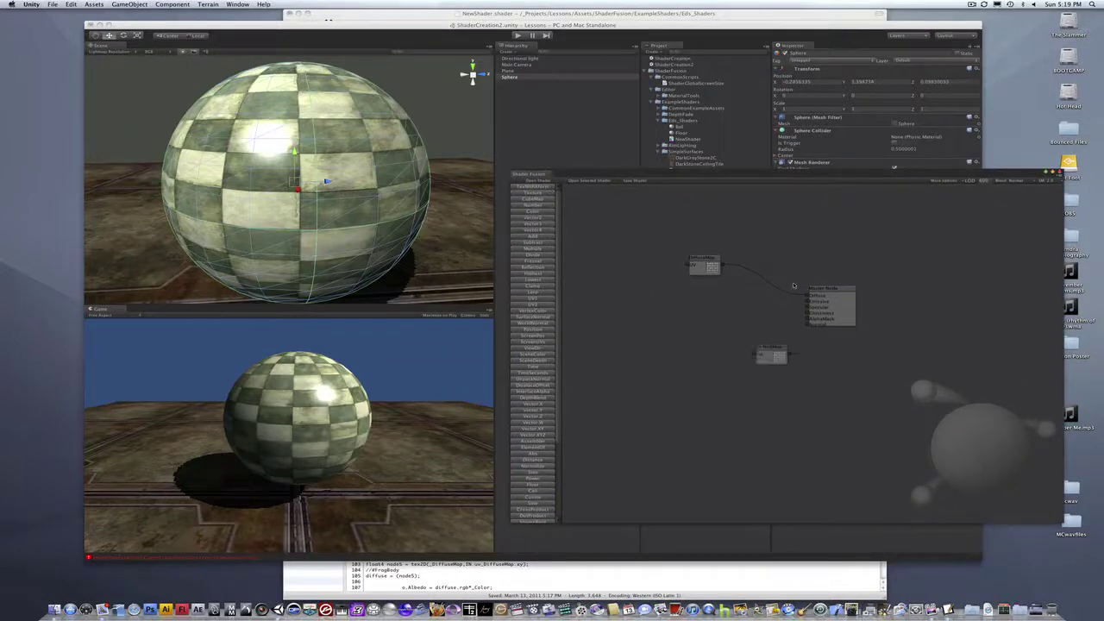
{"action": "left_click_drag", "start_coordinate": [756, 348], "coordinate": [809, 308]}
{"action": "left_click", "coordinate": [702, 321]}
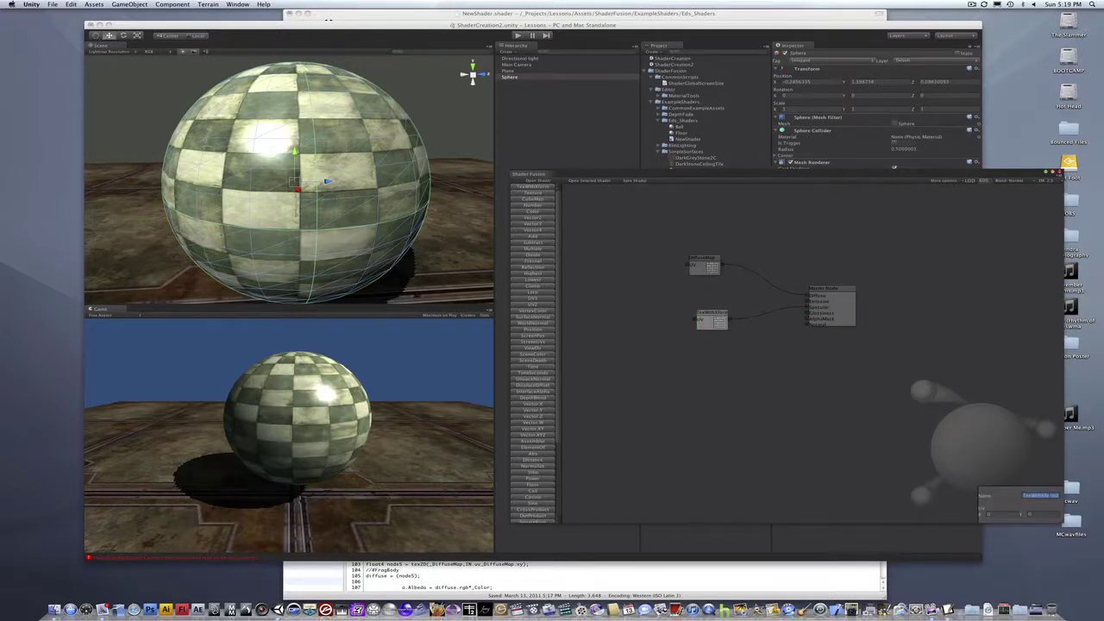
{"action": "type", "text": "SpecularMap"}
Step: Select the Sphere and assign the Tile_D texture to its SpecularMap slot
{"action": "left_click", "coordinate": [377, 204]}
{"action": "left_click", "coordinate": [521, 78]}
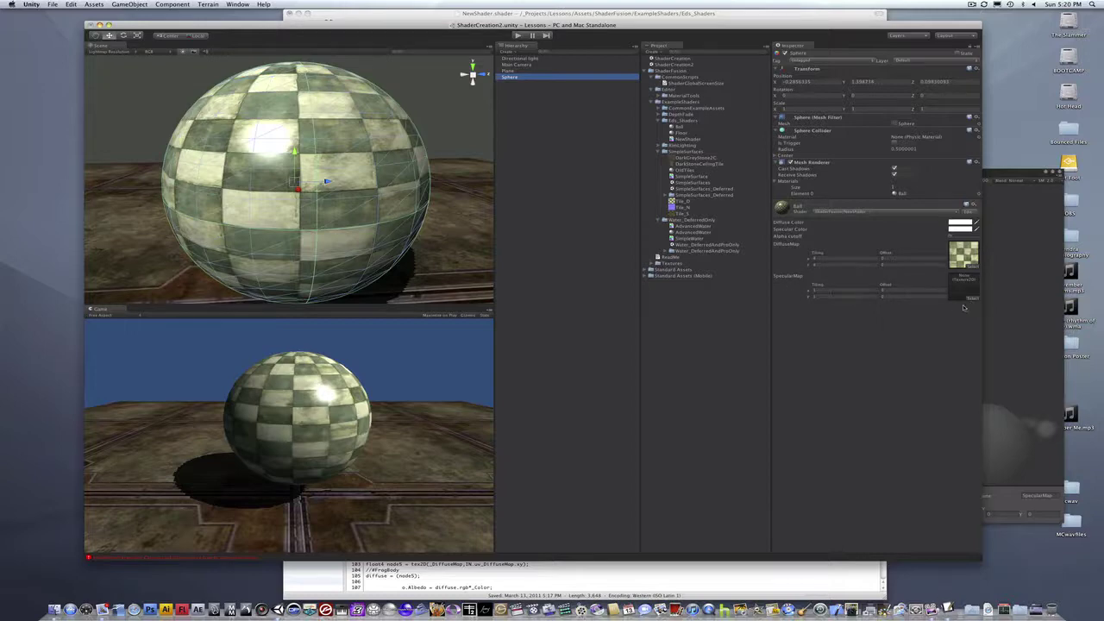
{"action": "left_click", "coordinate": [973, 299]}
{"action": "scroll", "coordinate": [785, 339], "scroll_direction": "down", "scroll_amount": 10}
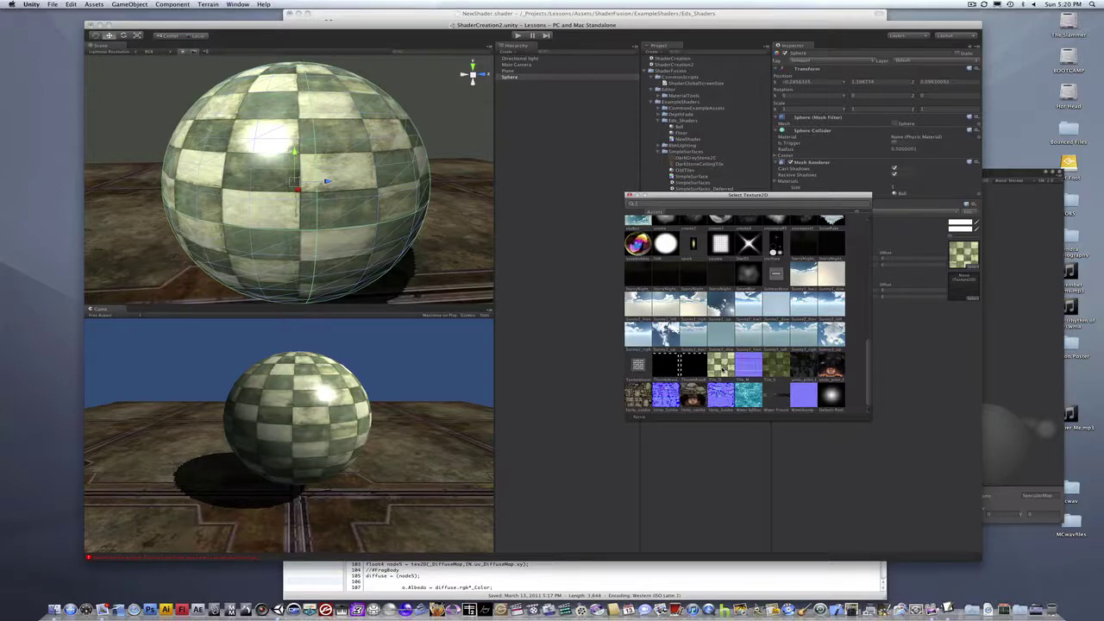
{"action": "left_click", "coordinate": [719, 366]}
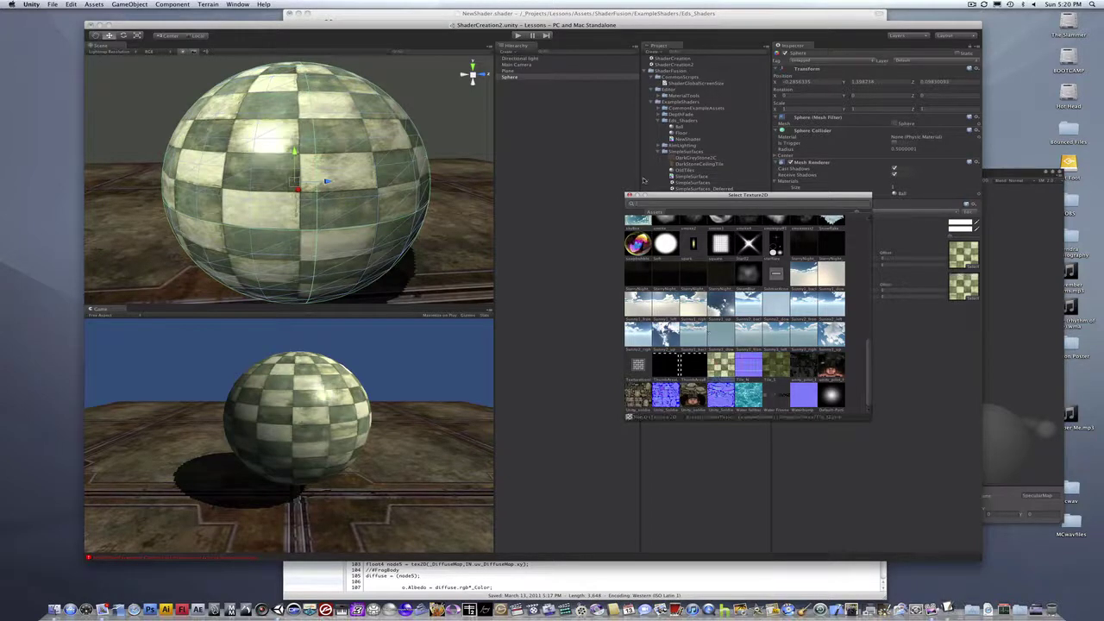
{"action": "left_click", "coordinate": [630, 196]}
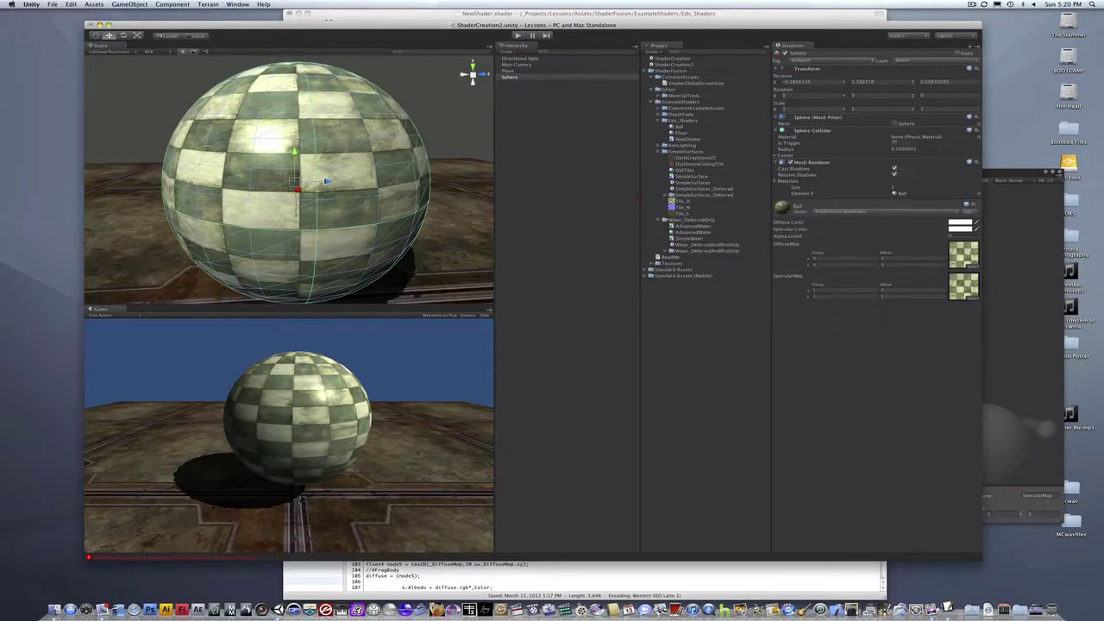
Step: Set the SpecularMap's tiling to 4 in both X and Y and inspect the highlight on the sphere from several angles
{"action": "type", "text": "4"}
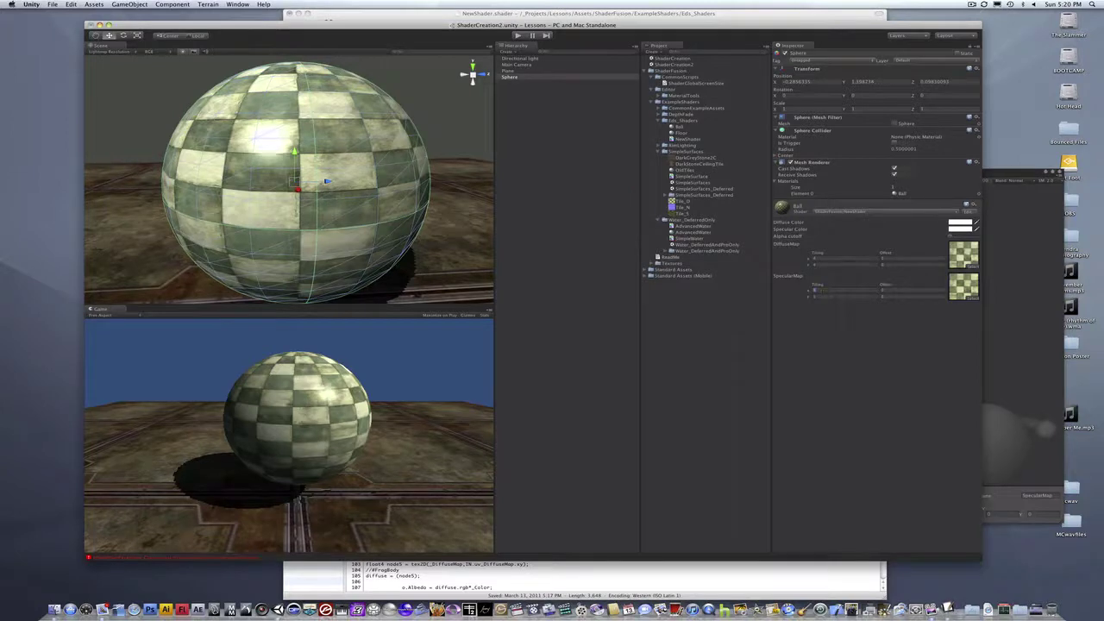
{"action": "left_click", "coordinate": [825, 297]}
{"action": "mouse_move", "coordinate": [320, 177]}
{"action": "left_mouse_down", "text": "alt"}
{"action": "mouse_move", "coordinate": [322, 189]}
{"action": "mouse_move", "coordinate": [461, 202]}
{"action": "mouse_move", "coordinate": [401, 185]}
{"action": "mouse_move", "coordinate": [335, 187]}
{"action": "left_mouse_up", "text": "alt"}
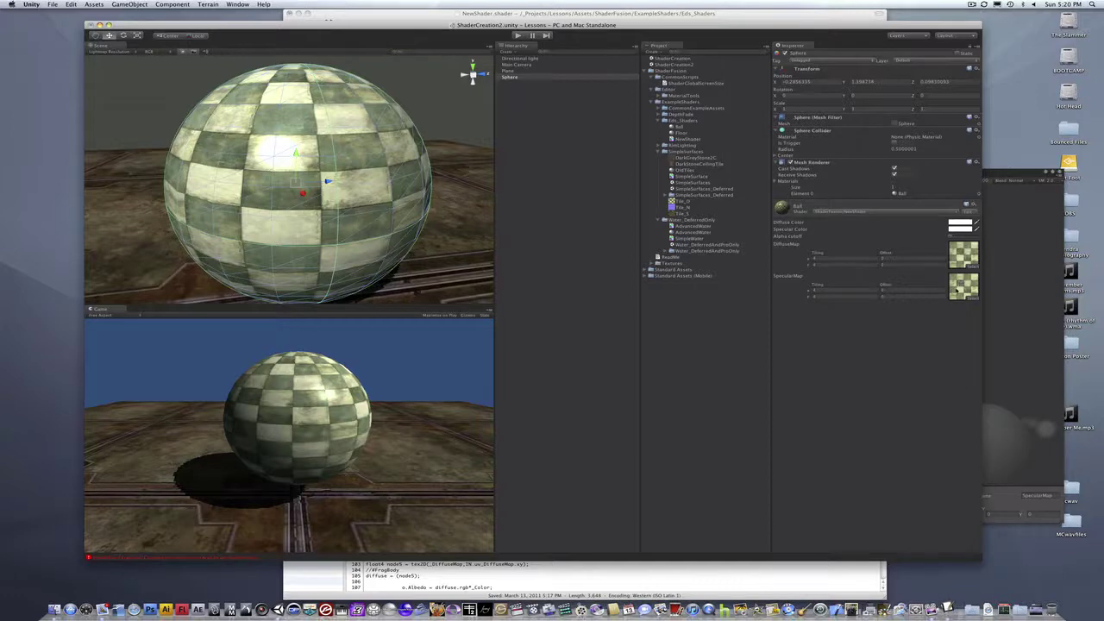
{"action": "left_click_drag", "start_coordinate": [313, 149], "coordinate": [329, 177], "text": "alt"}
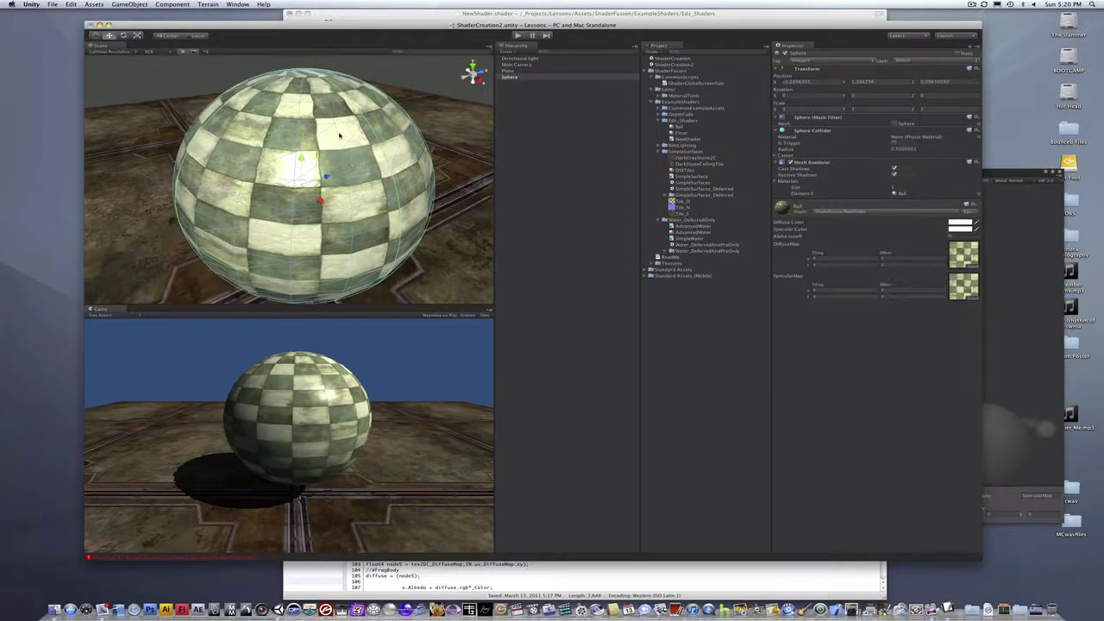
{"action": "left_click_drag", "start_coordinate": [331, 125], "coordinate": [350, 150], "text": "alt"}
{"action": "key", "text": "w"}
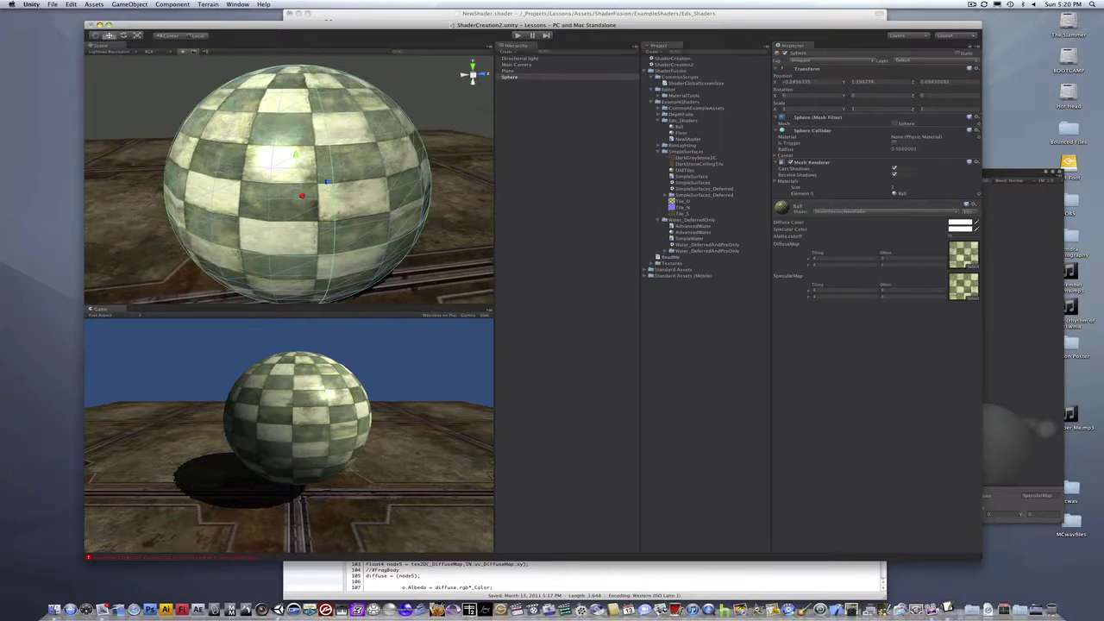
Step: Add another texture node to the shader graph, name it NormalMap and place it below and to the left of SpecularMap
{"action": "left_click", "coordinate": [1024, 245]}
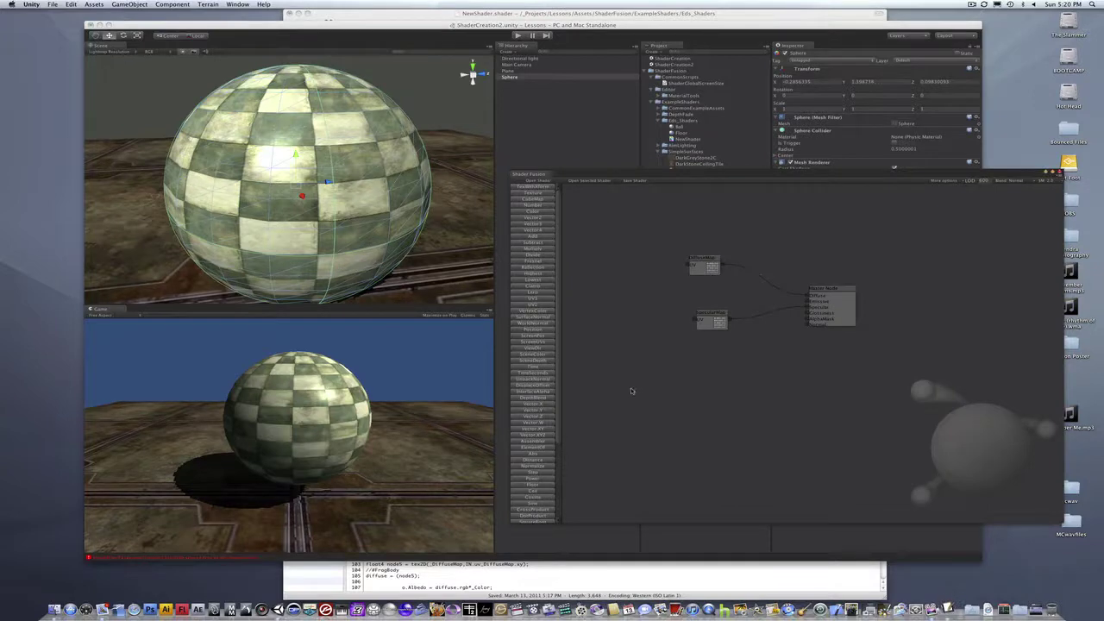
{"action": "left_click", "coordinate": [537, 186]}
{"action": "left_click_drag", "start_coordinate": [777, 352], "coordinate": [716, 373]}
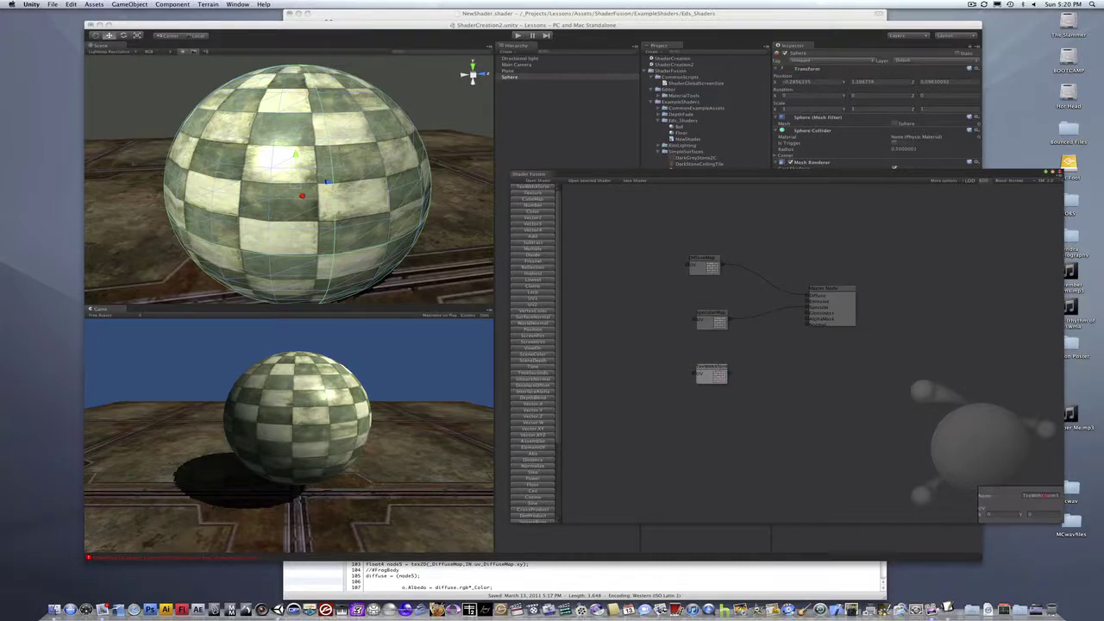
{"action": "left_click", "coordinate": [1045, 495]}
{"action": "type", "text": "NormalMap"}
{"action": "left_click", "coordinate": [744, 370]}
{"action": "left_click", "coordinate": [709, 368]}
{"action": "left_click_drag", "start_coordinate": [691, 369], "coordinate": [628, 369]}
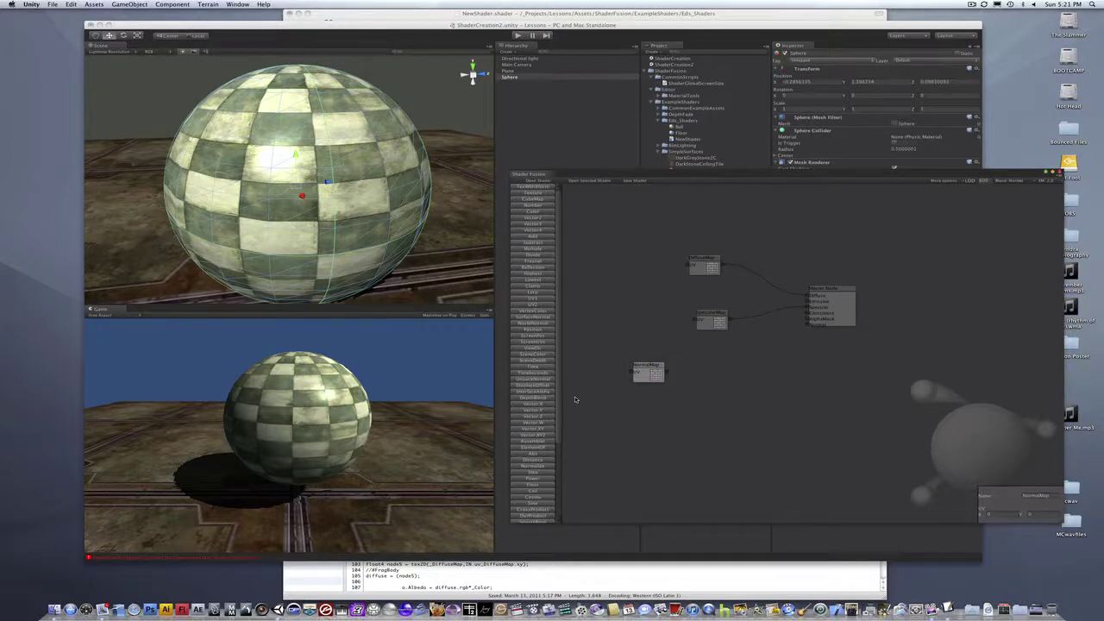
Step: Add an UnpackNormal node, connect its output to the master node's Normal input and feed NormalMap into it
{"action": "left_click", "coordinate": [541, 379]}
{"action": "left_click_drag", "start_coordinate": [773, 353], "coordinate": [700, 371]}
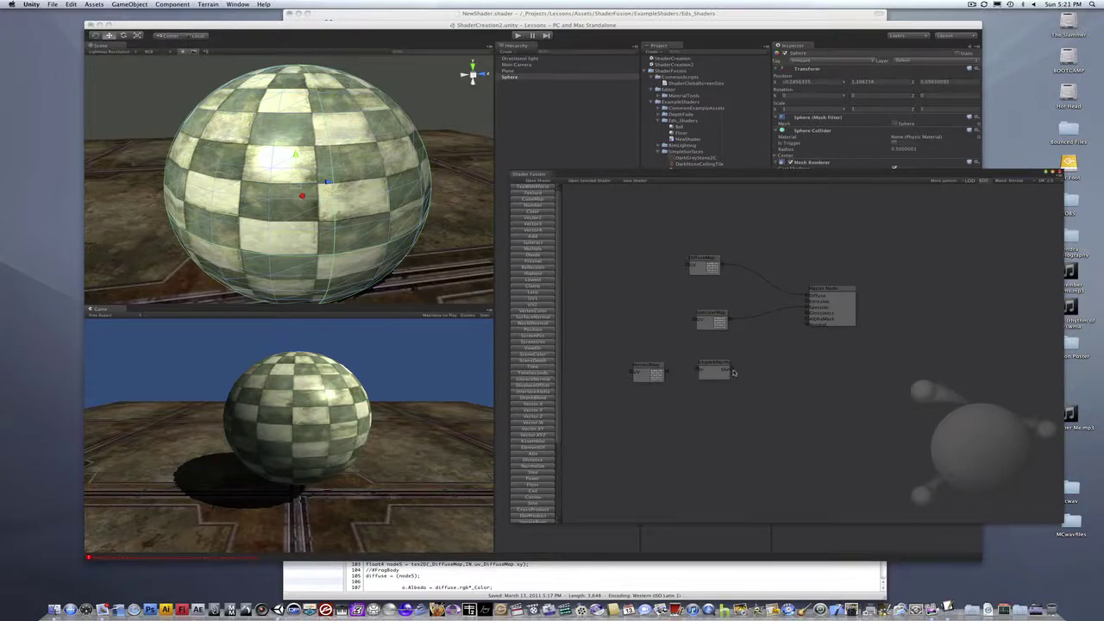
{"action": "left_click_drag", "start_coordinate": [732, 372], "coordinate": [809, 326]}
{"action": "left_click_drag", "start_coordinate": [664, 372], "coordinate": [700, 372]}
Step: Return to the sphere, assign the Tile_N texture to its NormalMap slot and set the map's tiling to 4 in both X and Y
{"action": "left_click", "coordinate": [305, 195]}
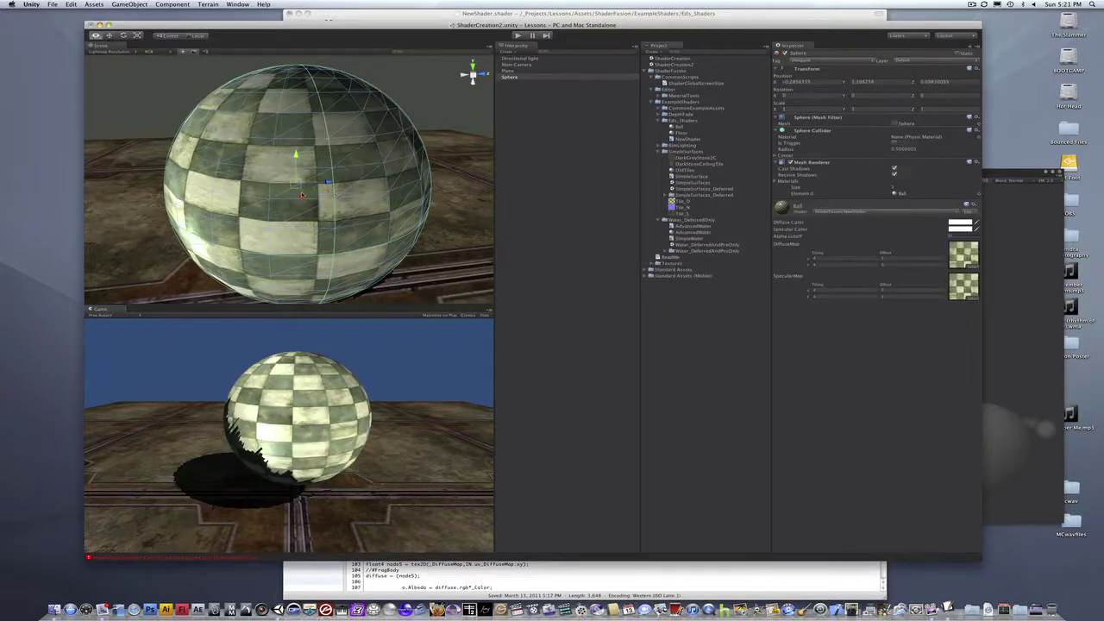
{"action": "left_click_drag", "start_coordinate": [305, 195], "coordinate": [413, 159], "text": "alt"}
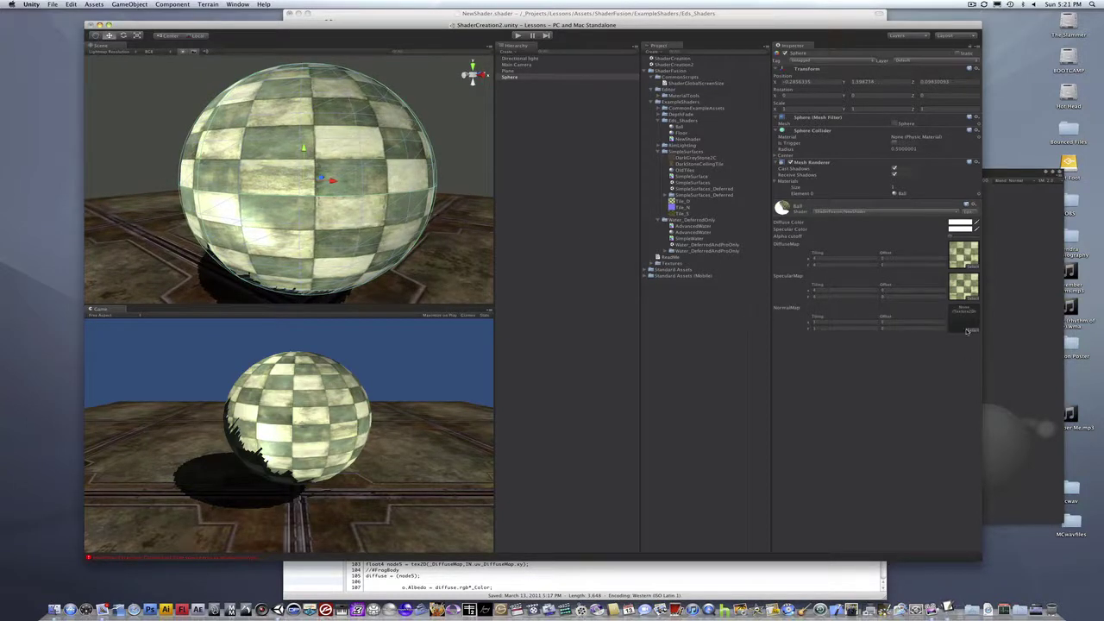
{"action": "left_click", "coordinate": [972, 330]}
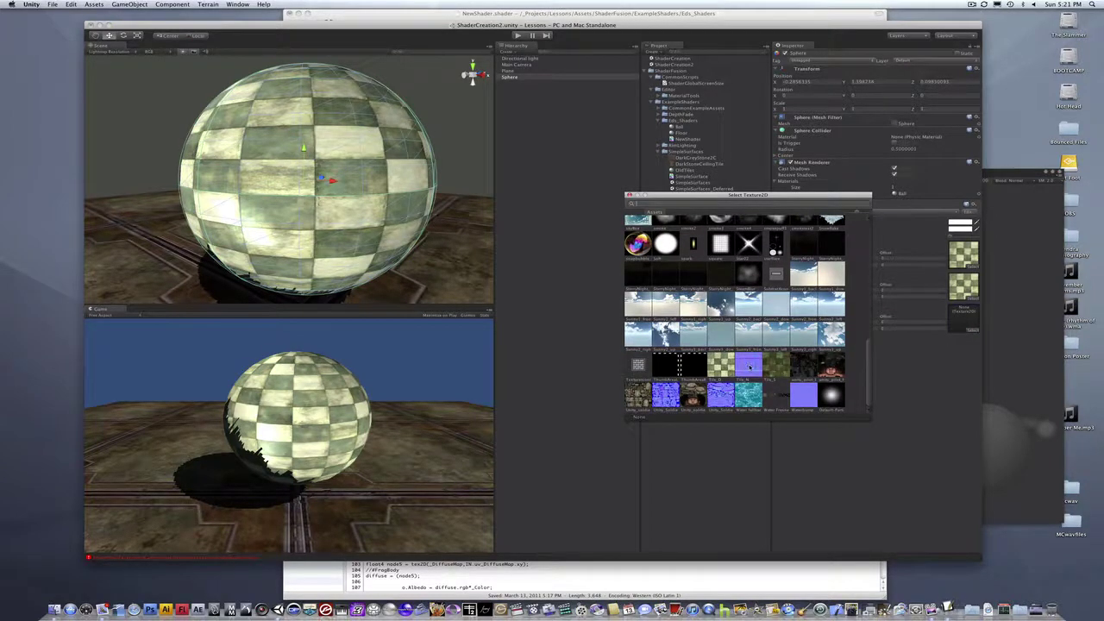
{"action": "left_click", "coordinate": [750, 367]}
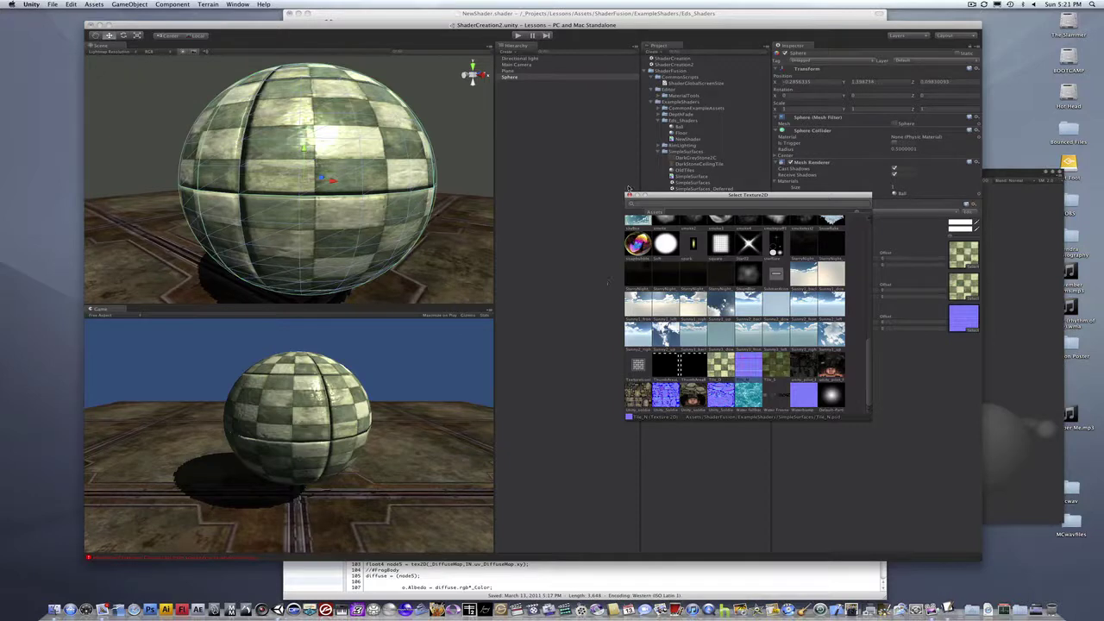
{"action": "left_click", "coordinate": [629, 195]}
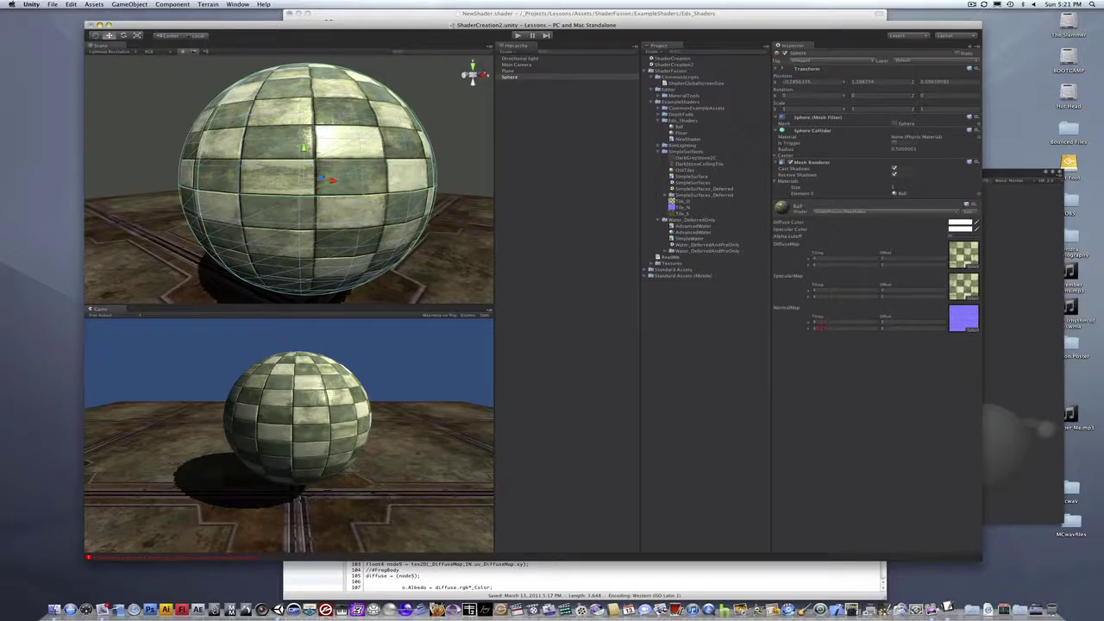
Step: Examine the bumps and highlights of the normal-mapped sphere from several angles and distances in the scene
{"action": "left_click_drag", "start_coordinate": [342, 204], "coordinate": [444, 206], "text": "alt"}
{"action": "scroll", "coordinate": [444, 207], "scroll_direction": "up", "scroll_amount": 5}
{"action": "scroll", "coordinate": [409, 184], "scroll_direction": "down", "scroll_amount": 6}
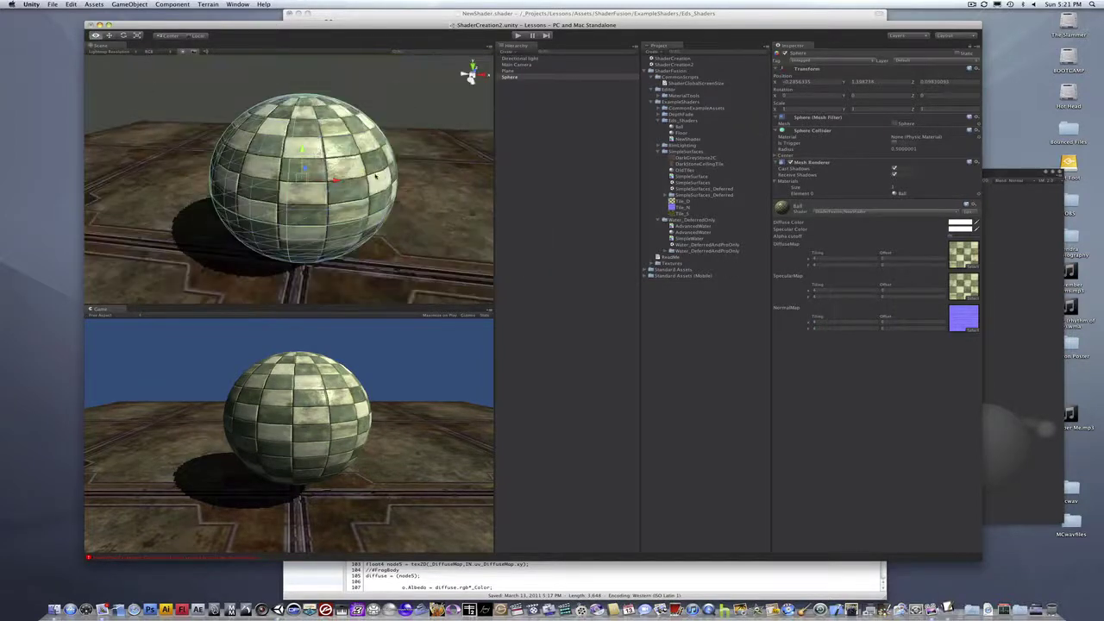
{"action": "left_click_drag", "start_coordinate": [374, 177], "coordinate": [239, 163], "text": "alt"}
{"action": "scroll", "coordinate": [252, 158], "scroll_direction": "up", "scroll_amount": 5}
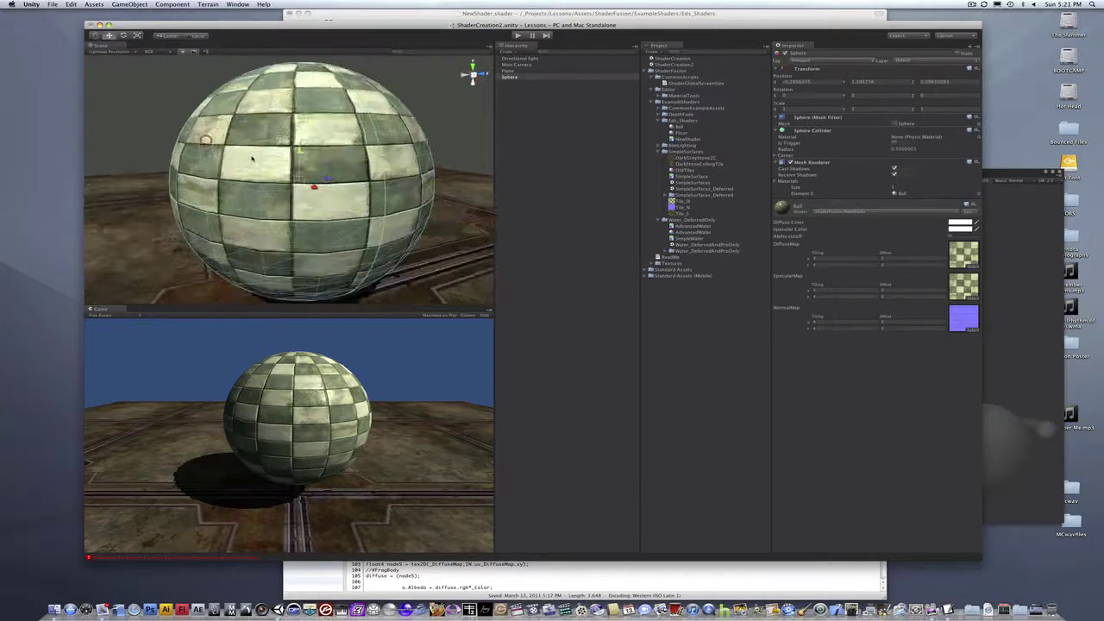
{"action": "scroll", "coordinate": [252, 159], "scroll_direction": "up", "scroll_amount": 1}
{"action": "left_click_drag", "start_coordinate": [257, 161], "coordinate": [403, 206], "text": "alt"}
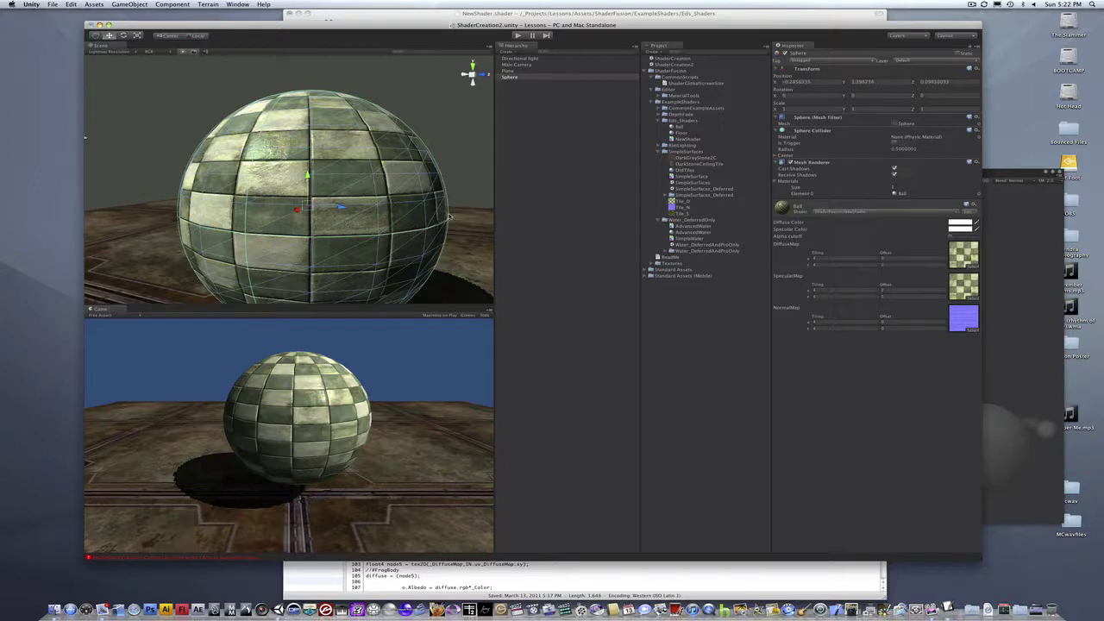
{"action": "key", "text": "alt"}
{"action": "mouse_move", "coordinate": [426, 216]}
{"action": "left_mouse_down", "text": "alt"}
{"action": "mouse_move", "coordinate": [396, 221]}
{"action": "mouse_move", "coordinate": [415, 201]}
{"action": "left_mouse_up", "text": "alt"}
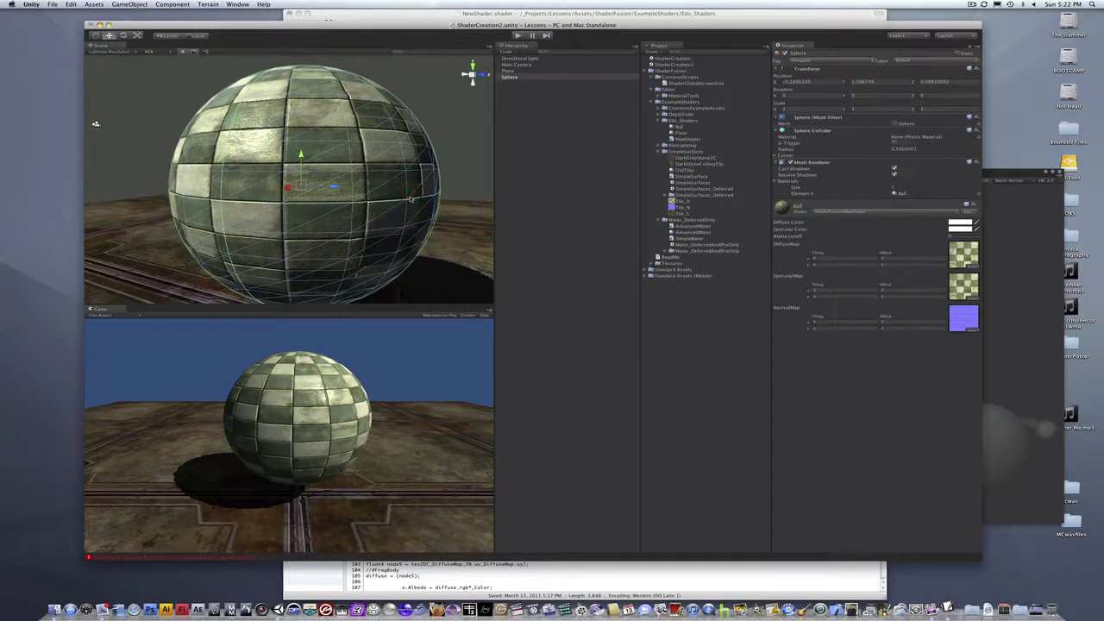
Step: Look at the unlit side of the sphere with the sphere deselected
{"action": "key", "text": "alt"}
{"action": "left_click_drag", "start_coordinate": [380, 197], "coordinate": [847, 155], "text": "alt"}
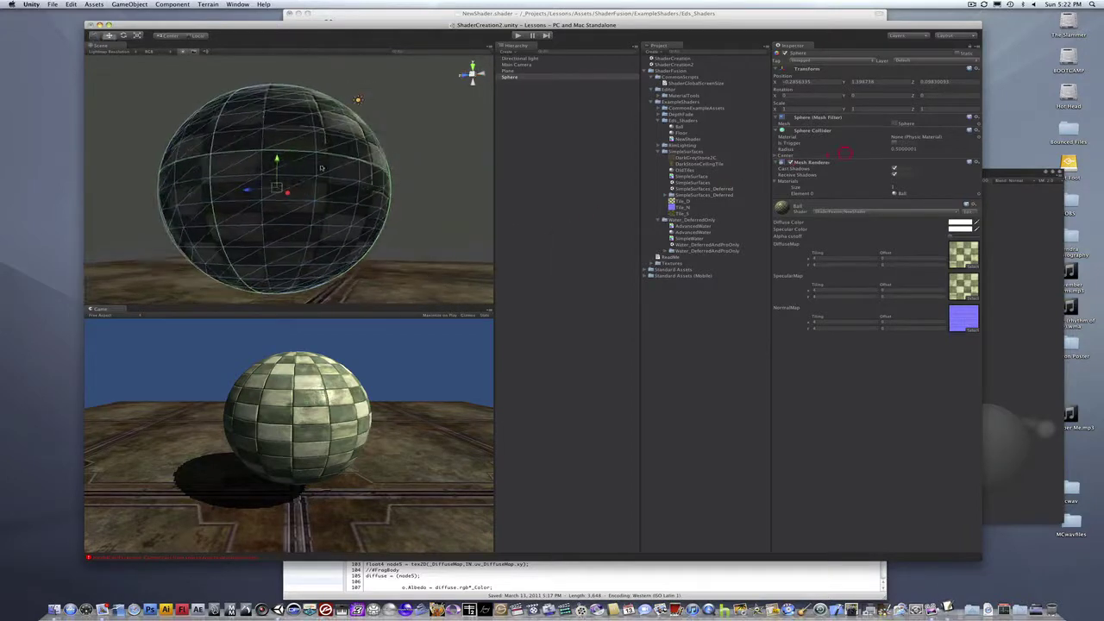
{"action": "left_click_drag", "start_coordinate": [314, 167], "coordinate": [374, 176], "text": "alt"}
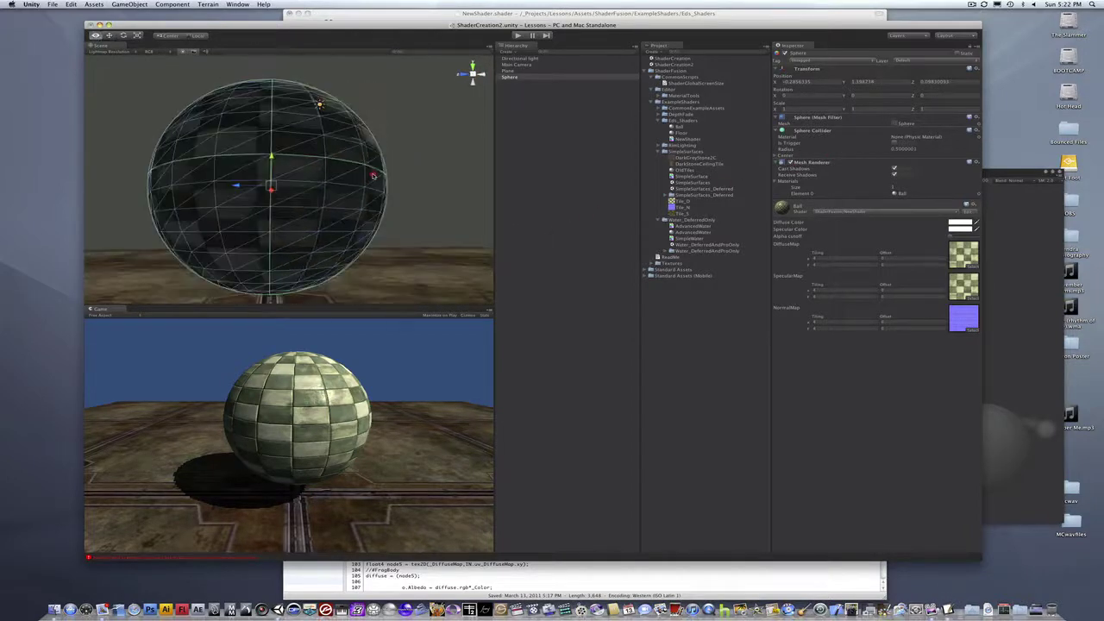
{"action": "left_click", "coordinate": [433, 159]}
{"action": "left_click_drag", "start_coordinate": [304, 178], "coordinate": [362, 176], "text": "alt"}
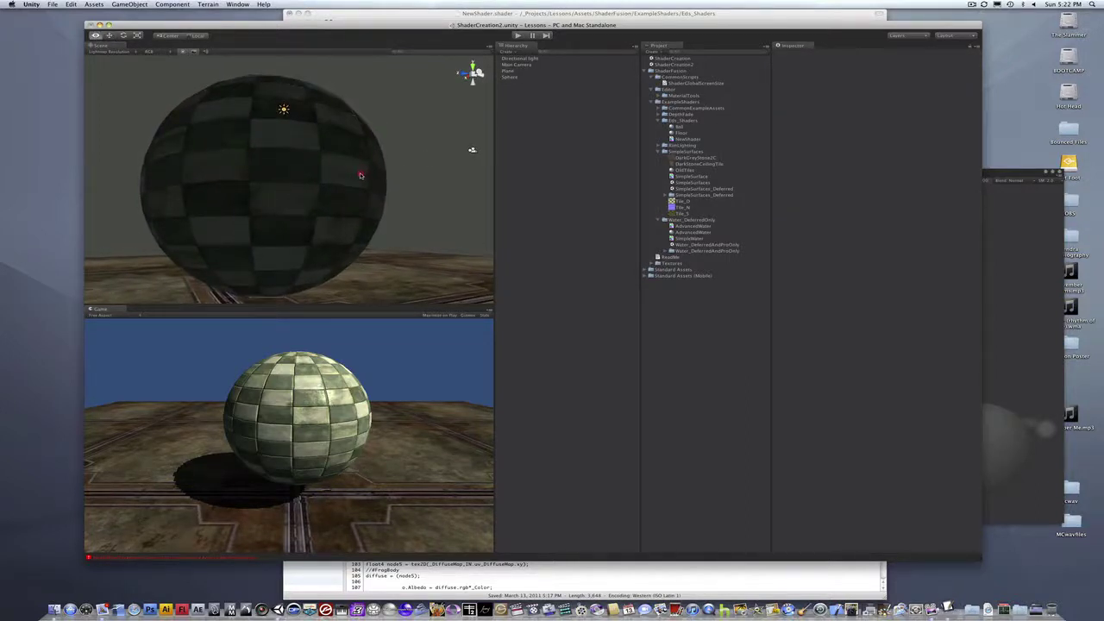
{"action": "left_click_drag", "start_coordinate": [360, 175], "coordinate": [371, 177], "text": "alt"}
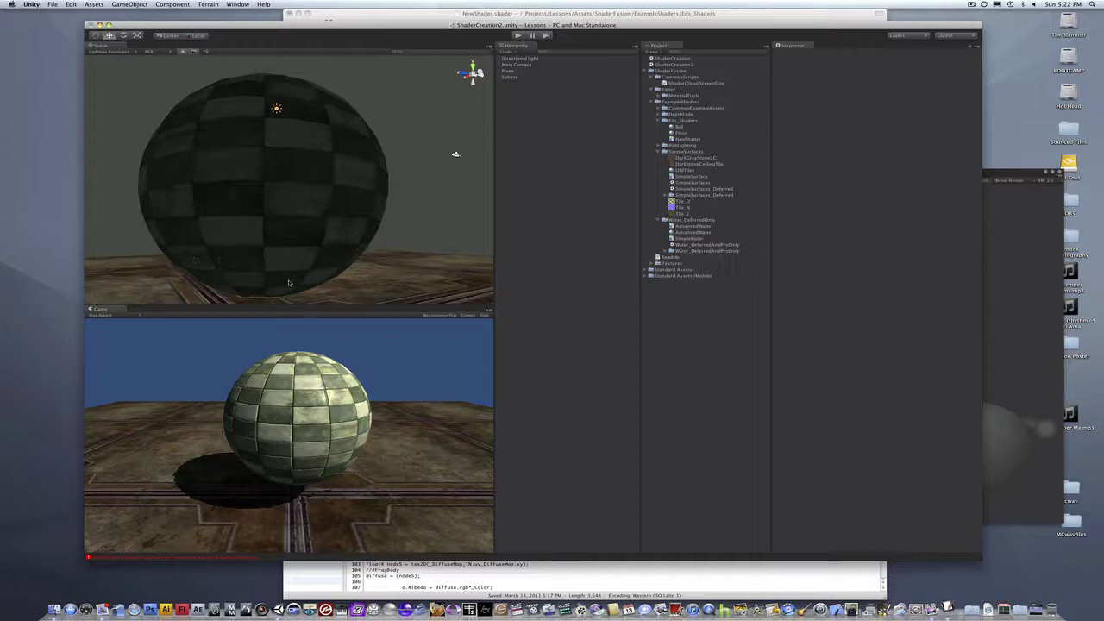
Step: Add a Fresnel node above DiffuseMap in the shader graph, connect it to the master node's Diffuse input and save the shader
{"action": "left_click", "coordinate": [328, 197]}
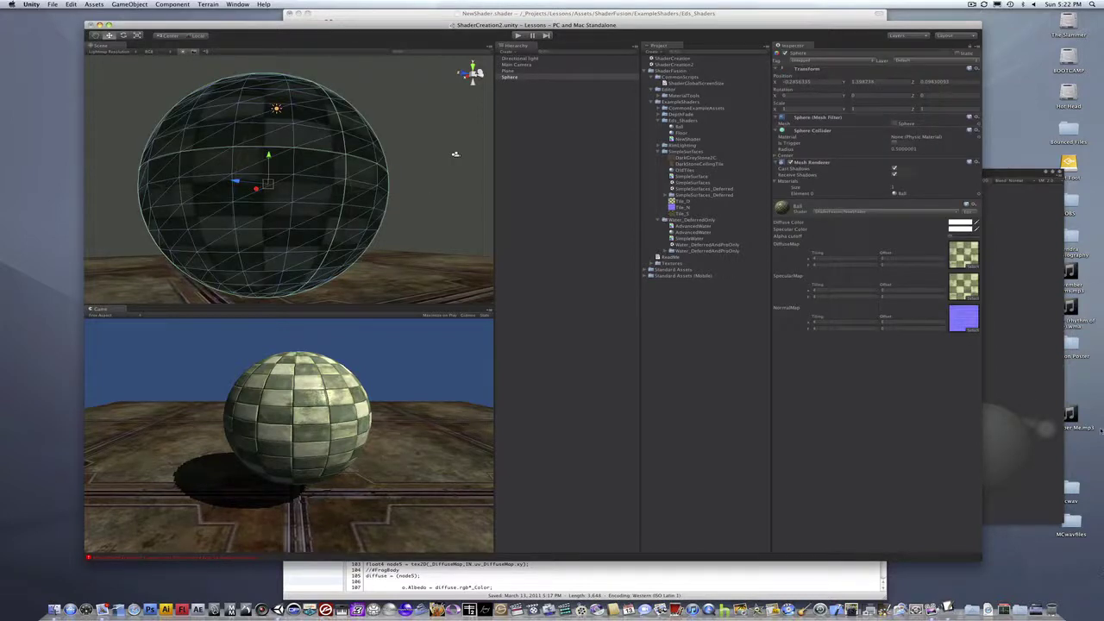
{"action": "left_click", "coordinate": [1034, 394]}
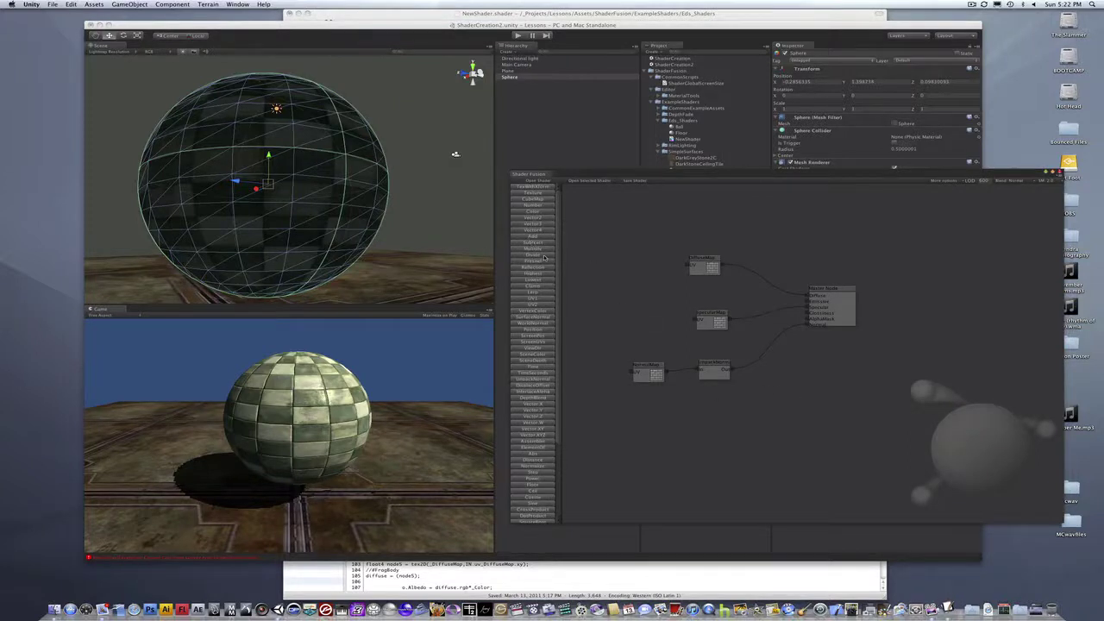
{"action": "left_click_drag", "start_coordinate": [543, 258], "coordinate": [687, 227]}
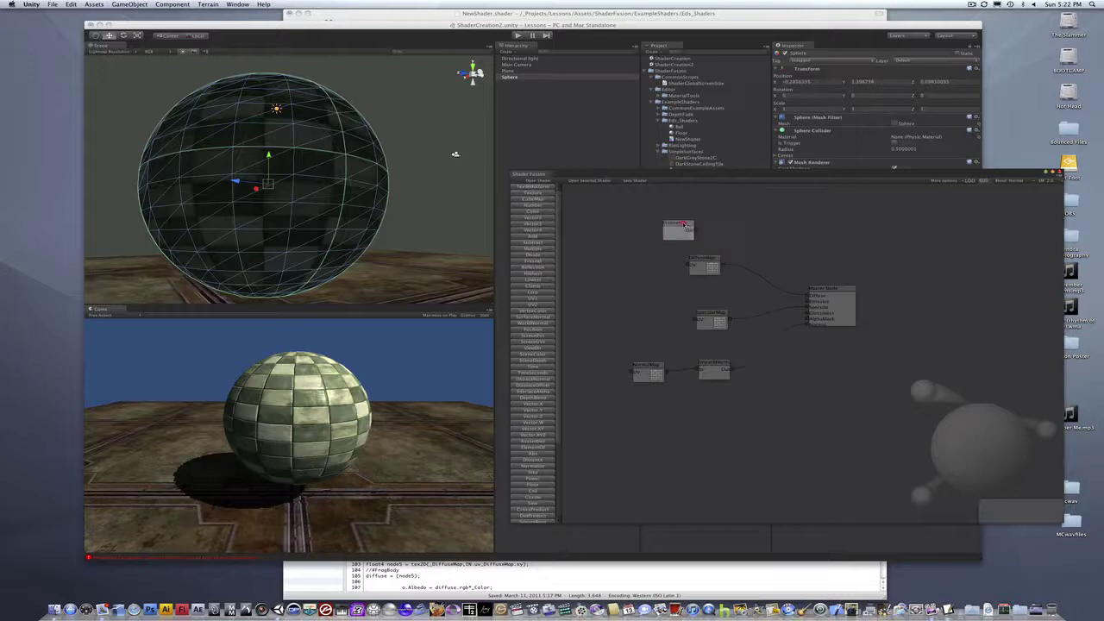
{"action": "mouse_move", "coordinate": [809, 295]}
{"action": "left_mouse_down"}
{"action": "mouse_move", "coordinate": [727, 245]}
{"action": "mouse_move", "coordinate": [781, 284]}
{"action": "left_mouse_up"}
{"action": "left_click", "coordinate": [811, 296]}
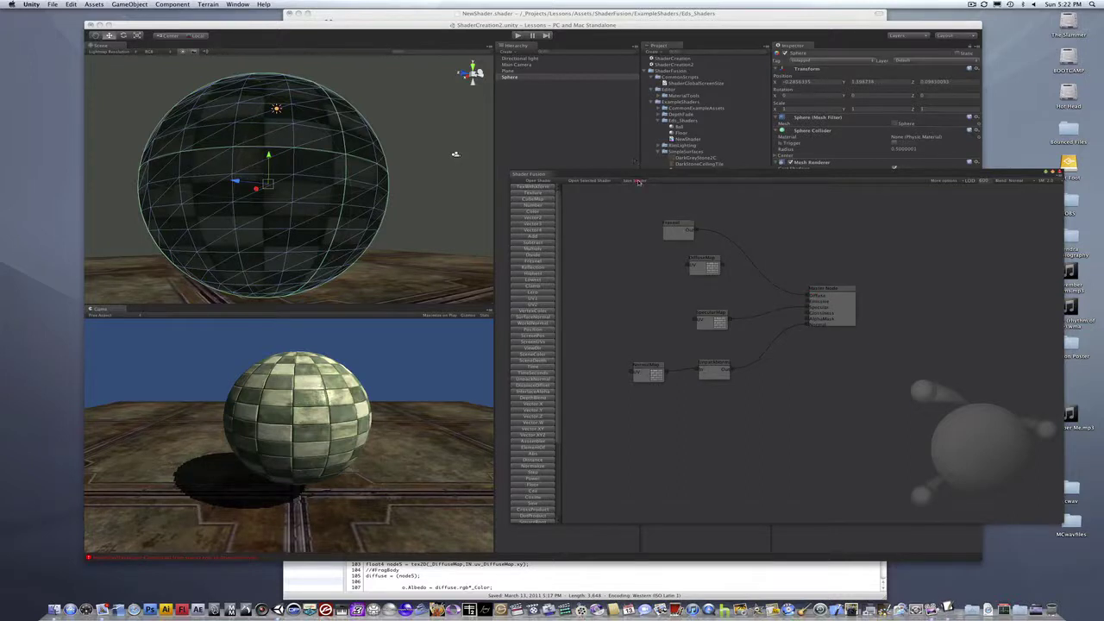
Step: Inspect the Fresnel shading on the sphere from its lit side and deselect the sphere
{"action": "left_click", "coordinate": [276, 188]}
{"action": "left_click_drag", "start_coordinate": [276, 187], "coordinate": [473, 183], "text": "alt"}
{"action": "right_click_drag", "start_coordinate": [473, 183], "coordinate": [99, 134], "text": "alt"}
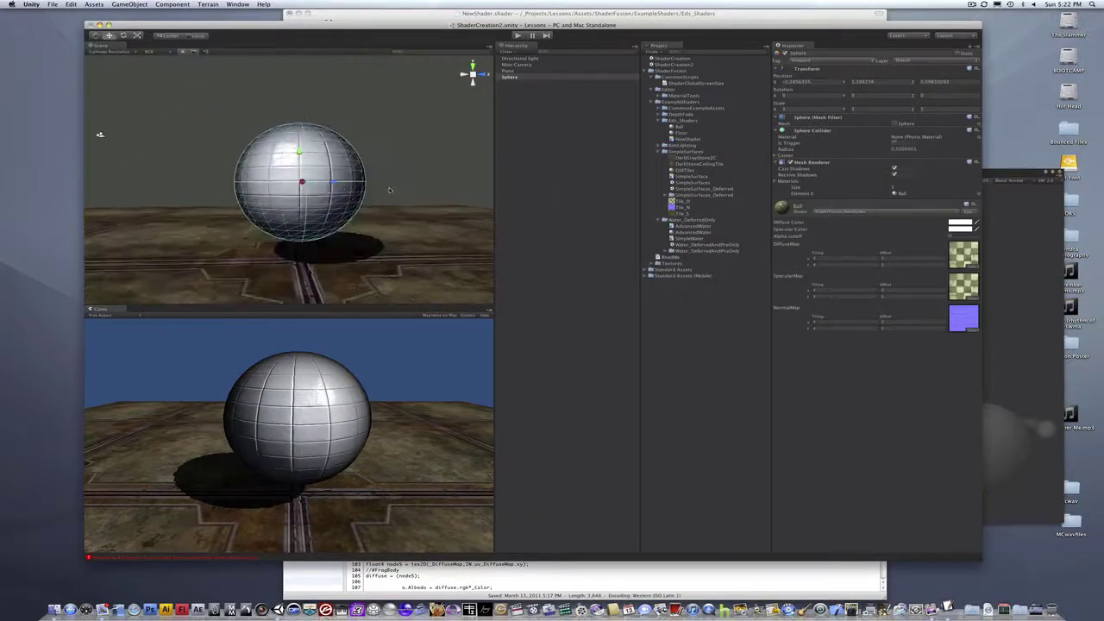
{"action": "left_click_drag", "start_coordinate": [98, 133], "coordinate": [350, 198], "text": "alt"}
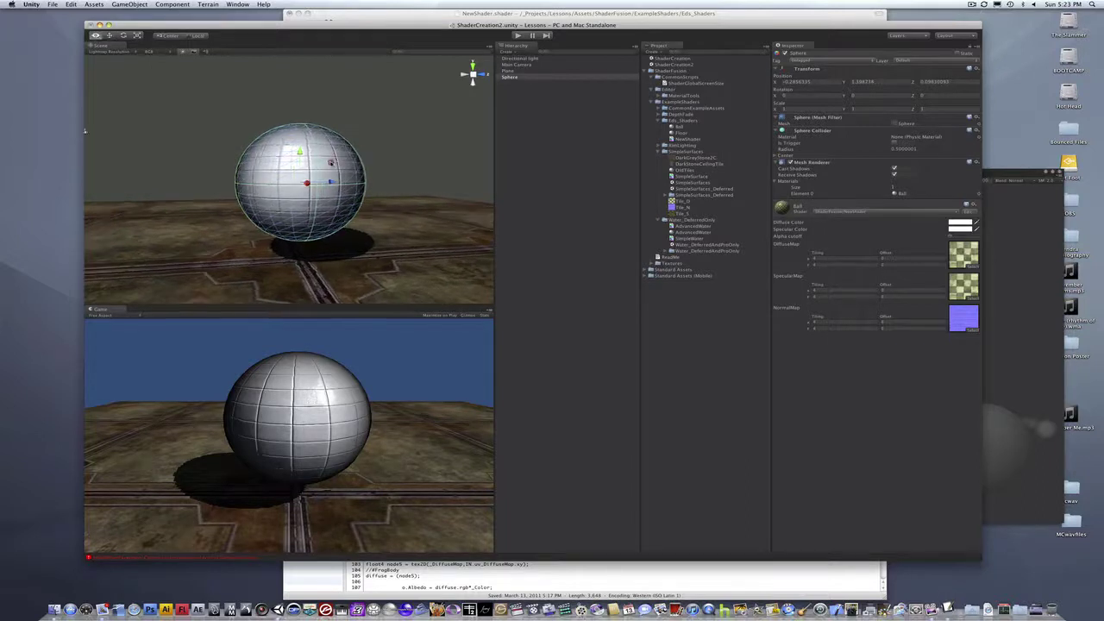
{"action": "left_click", "coordinate": [363, 161]}
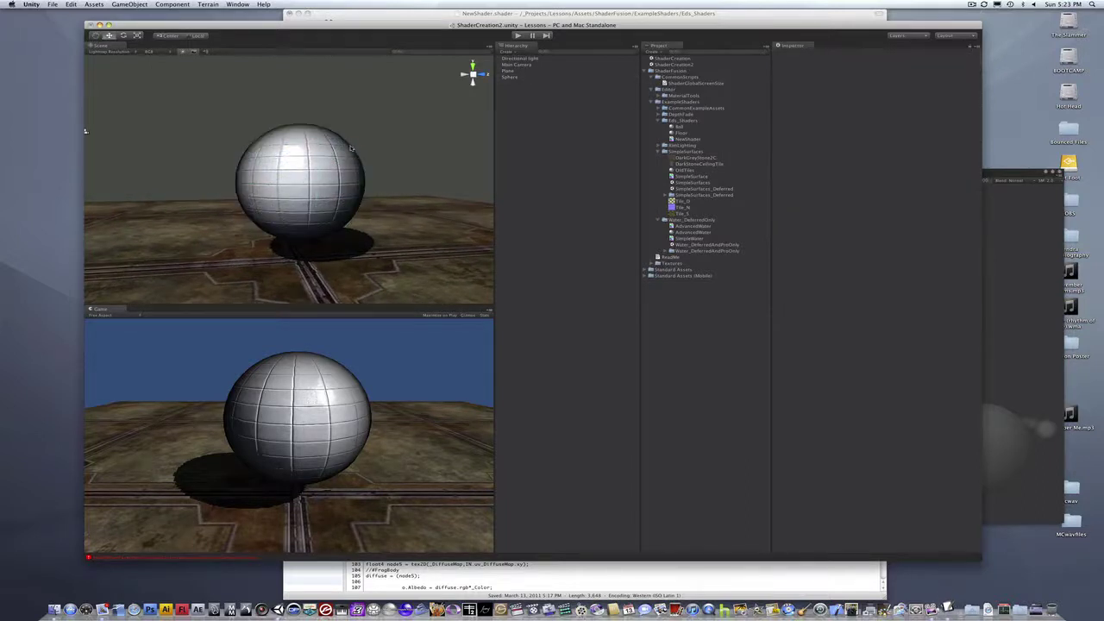
Step: Disconnect the Fresnel node from the master node's Diffuse input and add a Number node above it
{"action": "mouse_move", "coordinate": [328, 188]}
{"action": "left_mouse_down", "text": "alt"}
{"action": "mouse_move", "coordinate": [317, 120]}
{"action": "mouse_move", "coordinate": [341, 214]}
{"action": "mouse_move", "coordinate": [419, 146]}
{"action": "mouse_move", "coordinate": [361, 172]}
{"action": "left_mouse_up", "text": "alt"}
{"action": "scroll", "coordinate": [381, 178], "scroll_direction": "up", "scroll_amount": 2}
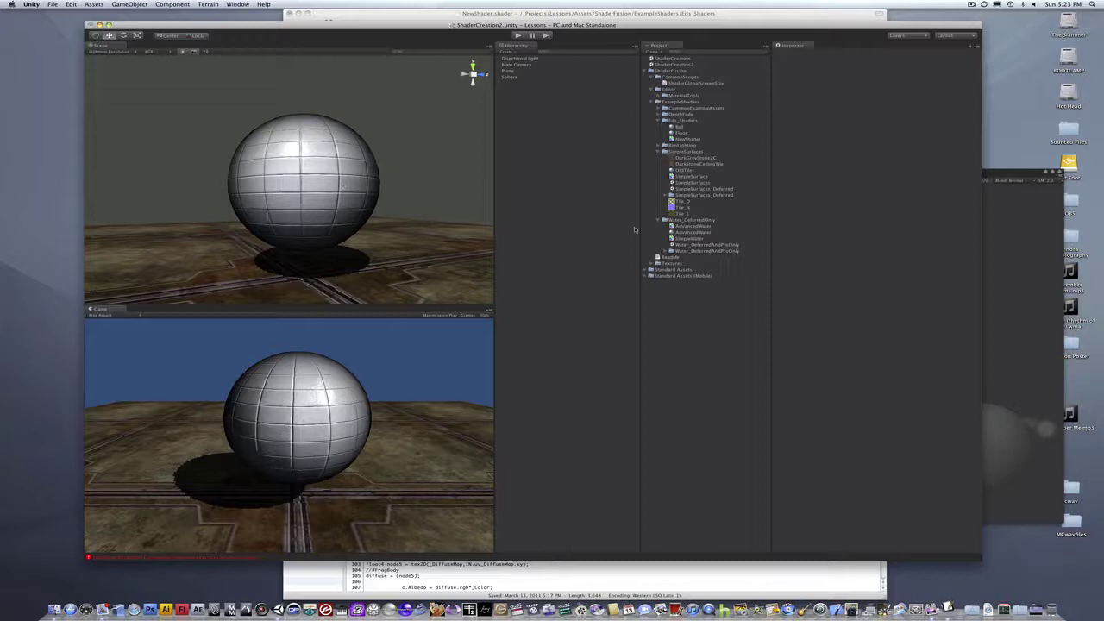
{"action": "left_click", "coordinate": [1014, 249]}
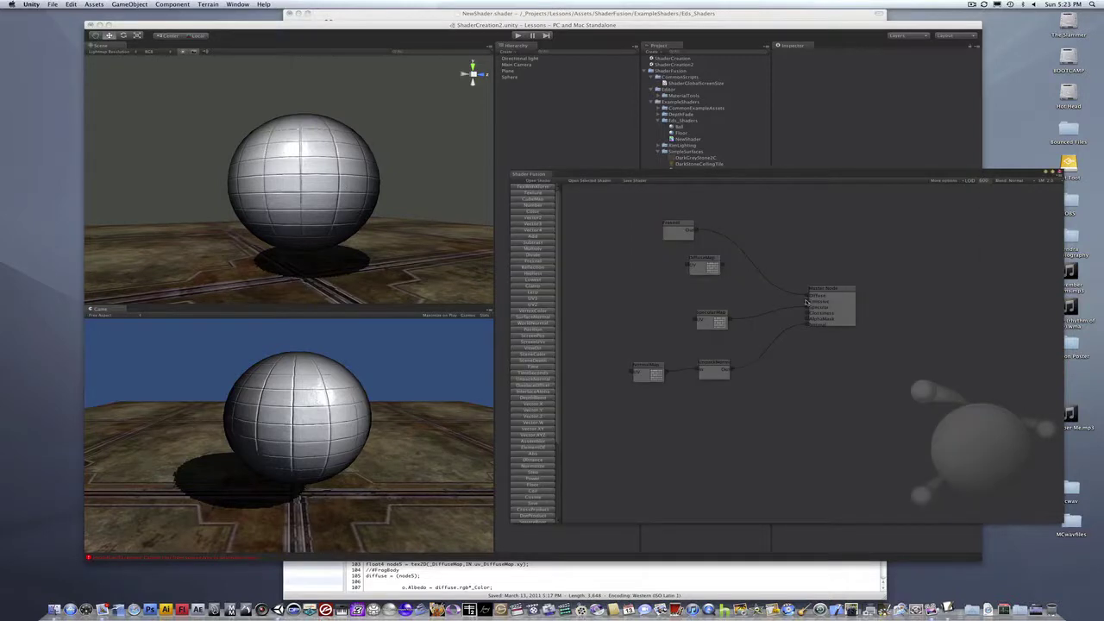
{"action": "left_click_drag", "start_coordinate": [806, 300], "coordinate": [691, 268]}
{"action": "left_click", "coordinate": [545, 208]}
{"action": "left_click_drag", "start_coordinate": [762, 344], "coordinate": [727, 192]}
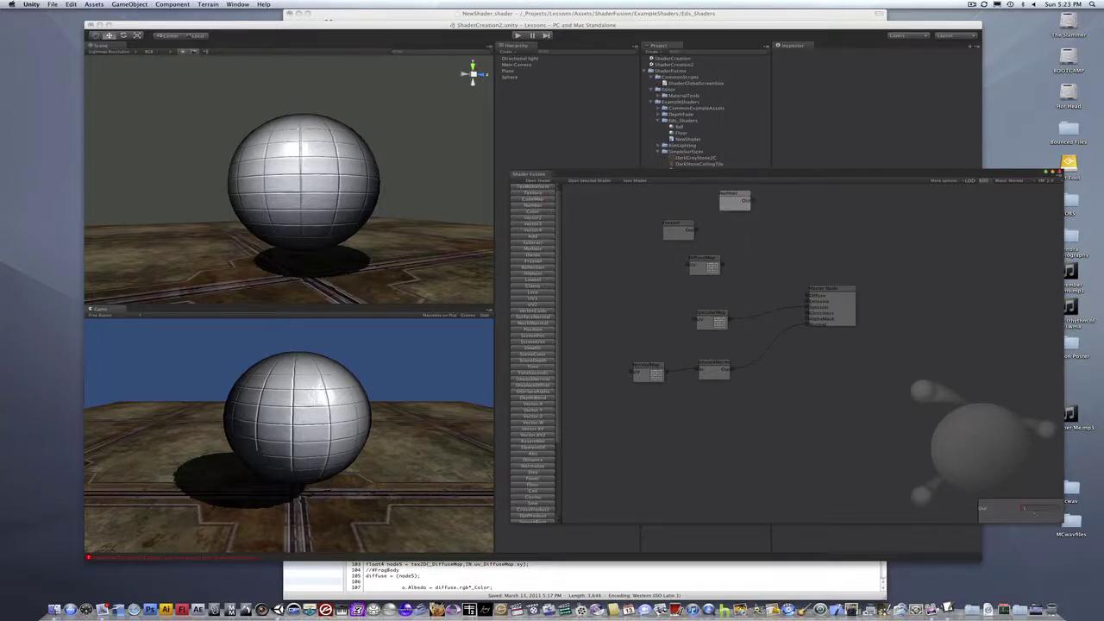
Step: Add a Subtract node that subtracts Fresnel from the Number node, connect its output to Diffuse and save the shader
{"action": "left_click", "coordinate": [533, 245]}
{"action": "left_click_drag", "start_coordinate": [773, 352], "coordinate": [764, 226]}
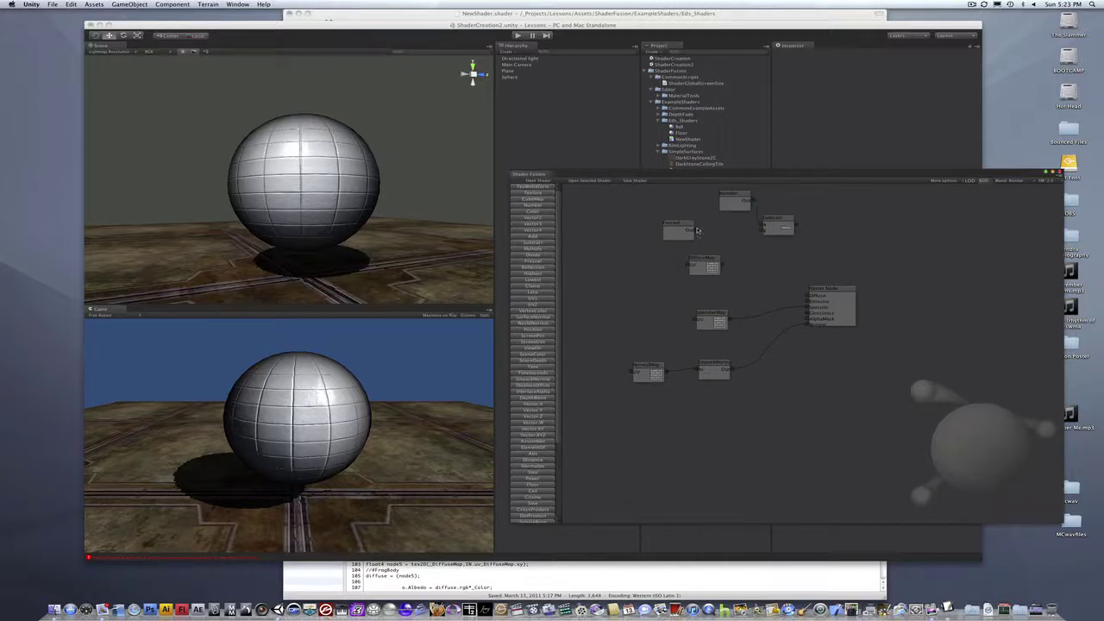
{"action": "left_click_drag", "start_coordinate": [698, 232], "coordinate": [811, 296]}
{"action": "left_click", "coordinate": [634, 180]}
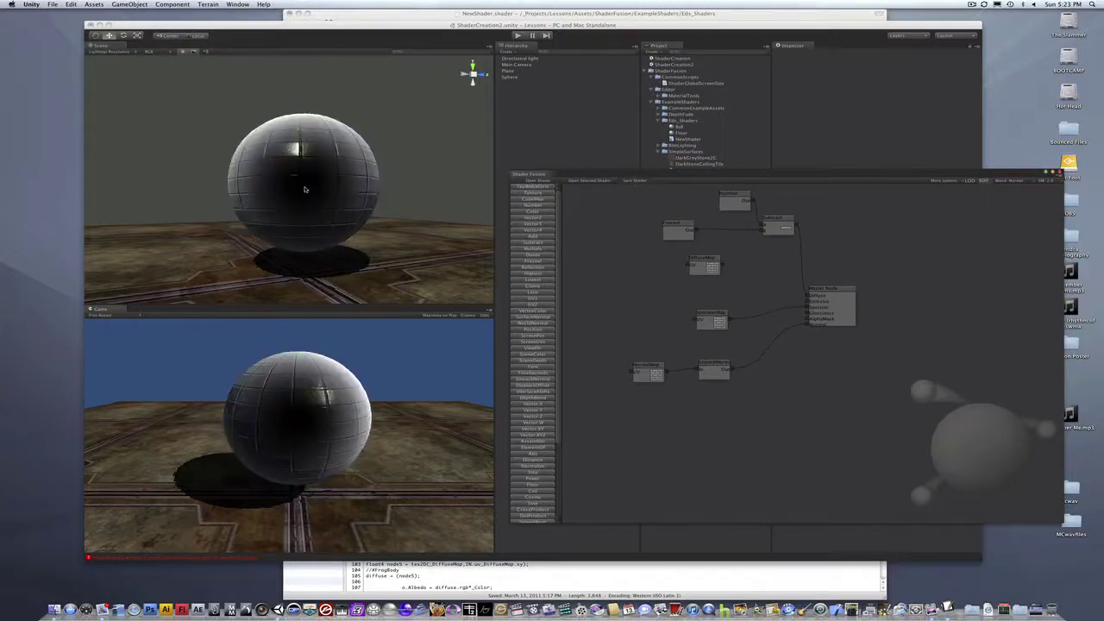
Step: Connect DiffuseMap to Diffuse and the Subtract output to Emissive, save the shader and inspect the sphere's lit and unlit sides
{"action": "left_click_drag", "start_coordinate": [348, 182], "coordinate": [358, 140], "text": "alt"}
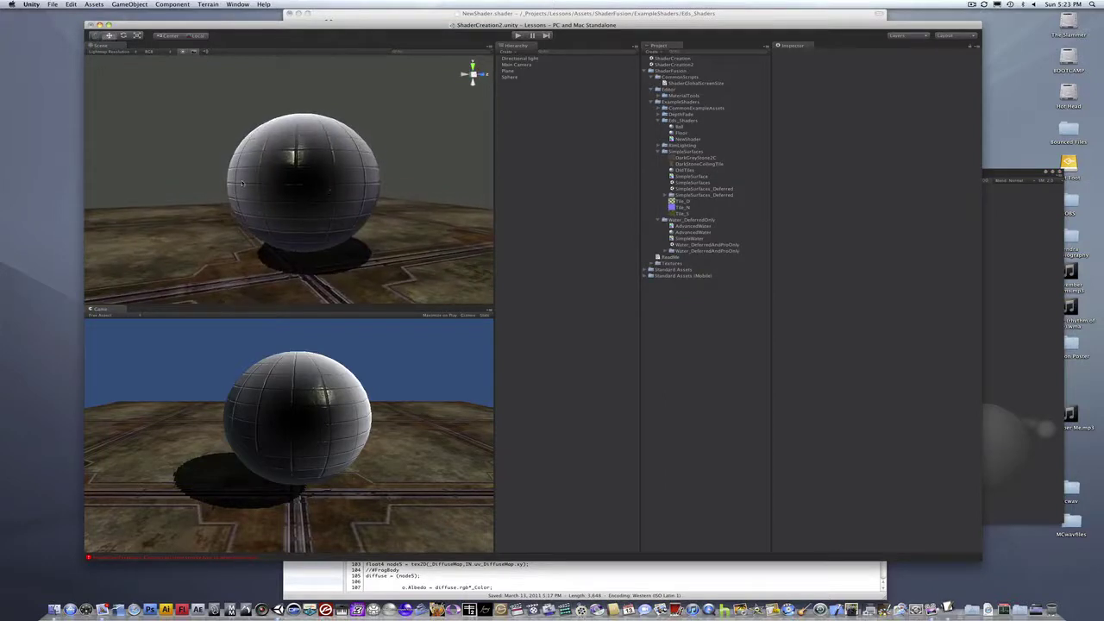
{"action": "mouse_move", "coordinate": [343, 206]}
{"action": "left_mouse_down", "text": "alt"}
{"action": "mouse_move", "coordinate": [331, 177]}
{"action": "mouse_move", "coordinate": [333, 189]}
{"action": "left_mouse_up", "text": "alt"}
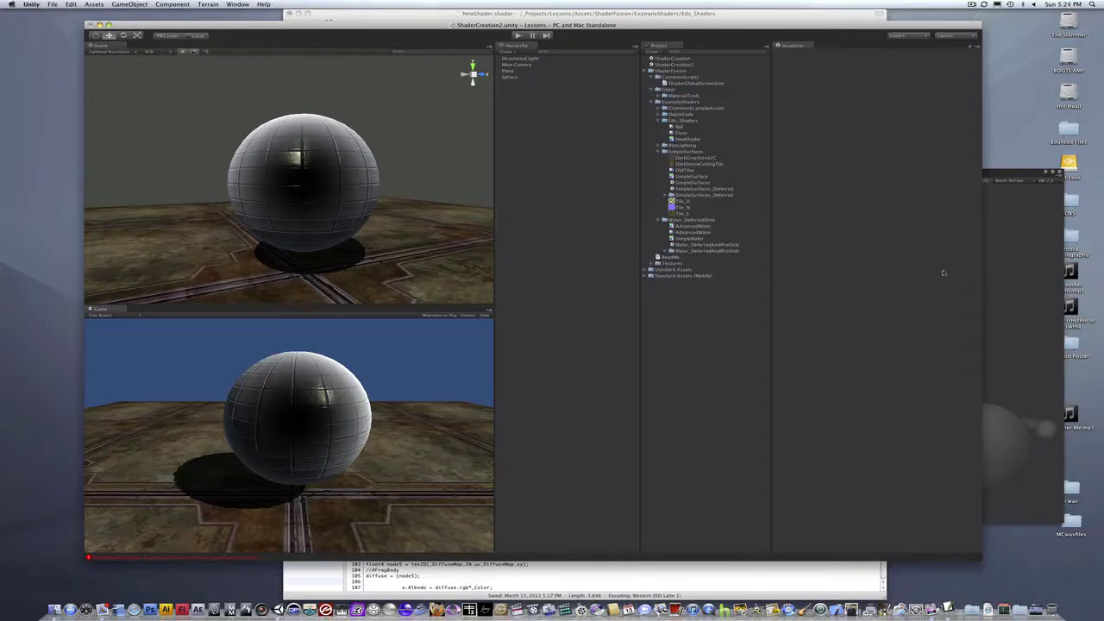
{"action": "left_click", "coordinate": [1000, 262]}
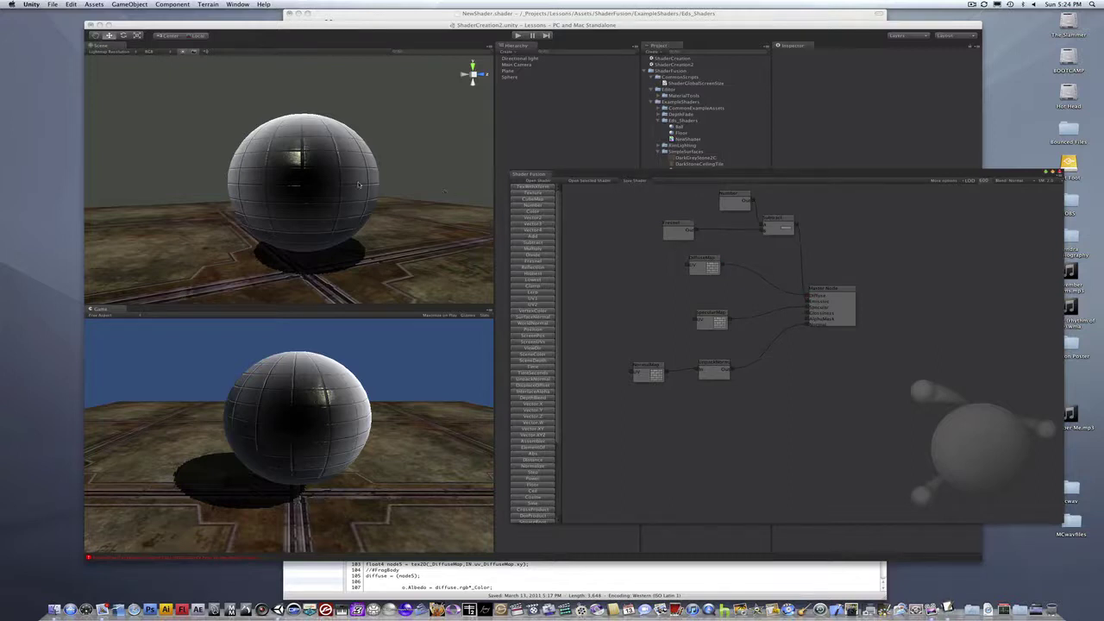
{"action": "left_click_drag", "start_coordinate": [328, 189], "coordinate": [384, 178], "text": "alt"}
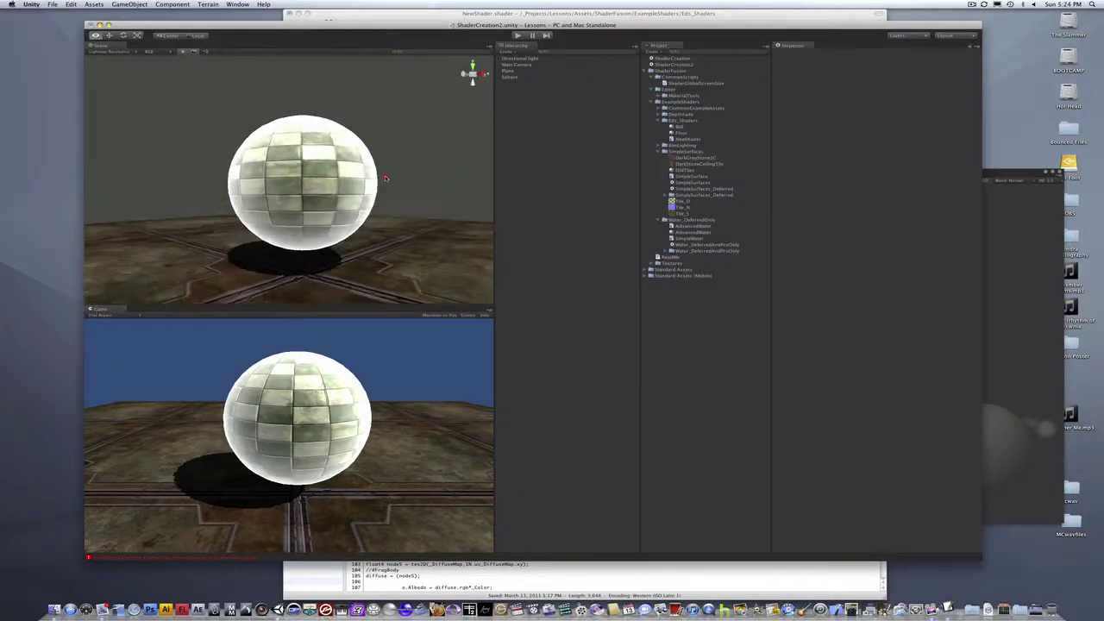
{"action": "left_click_drag", "start_coordinate": [342, 149], "coordinate": [438, 182], "text": "alt"}
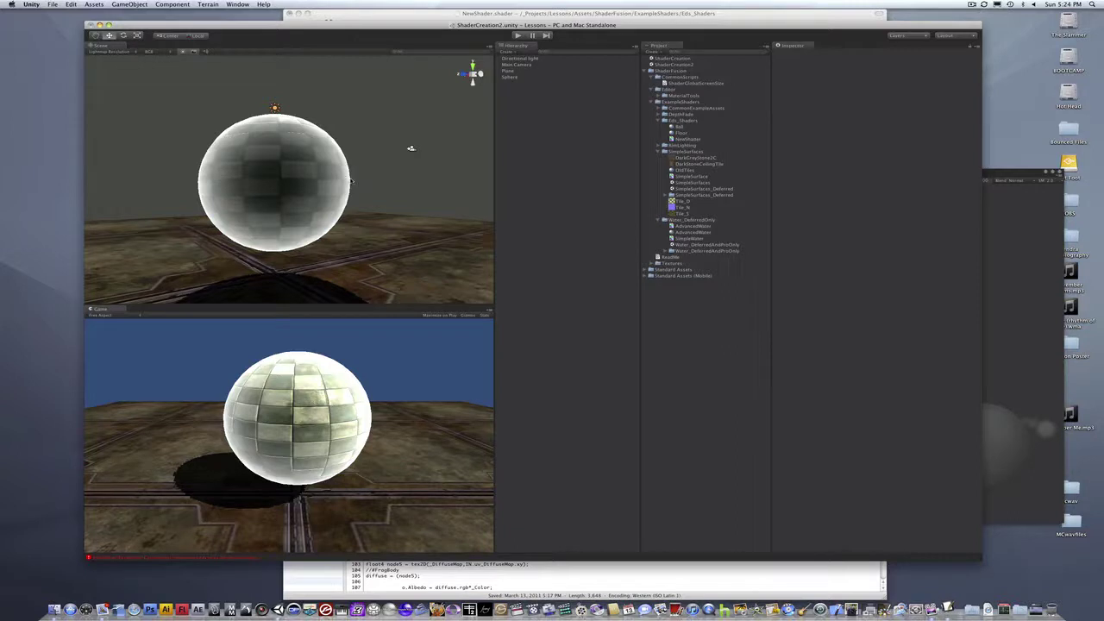
Step: Add a ParamFloat node below the normal map nodes and name it FresnelContrast
{"action": "left_click", "coordinate": [1021, 261]}
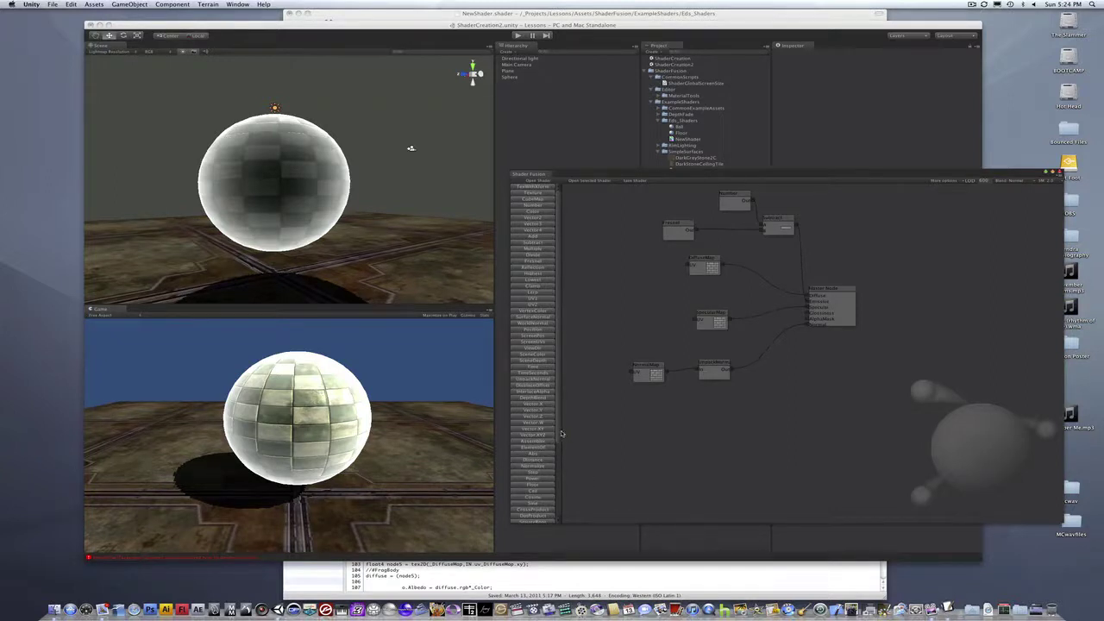
{"action": "left_click_drag", "start_coordinate": [560, 434], "coordinate": [561, 512]}
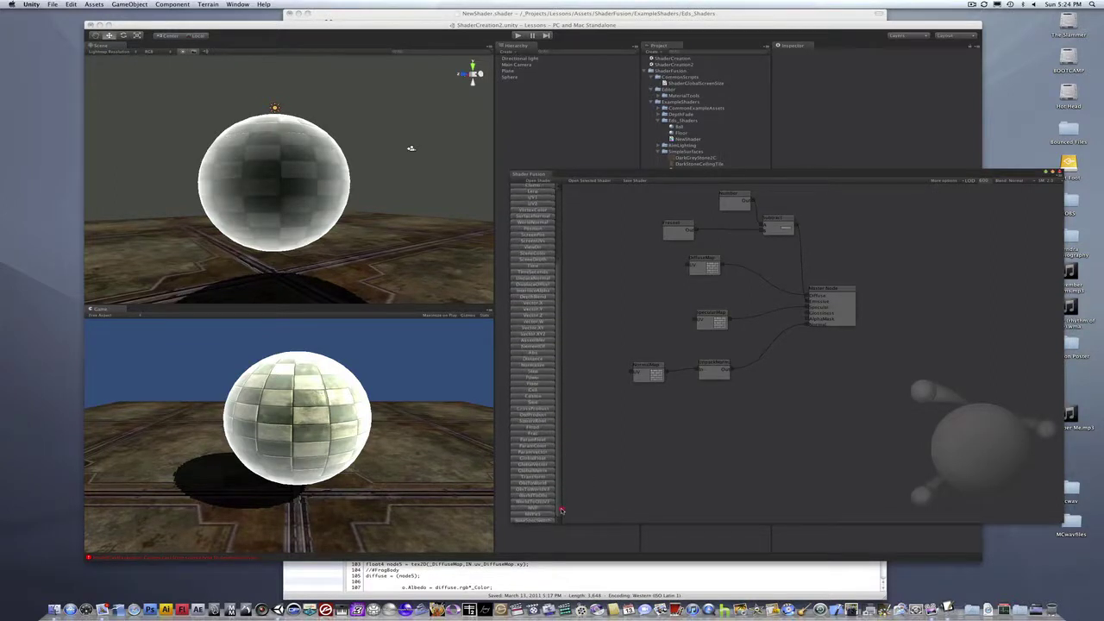
{"action": "left_click_drag", "start_coordinate": [537, 440], "coordinate": [778, 399]}
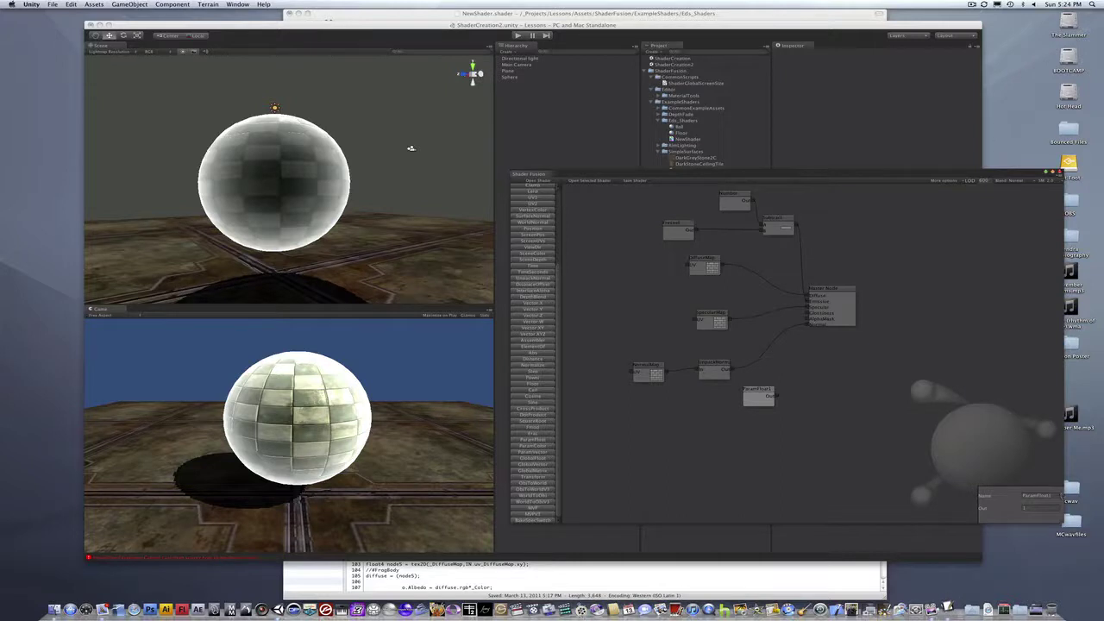
{"action": "left_click_drag", "start_coordinate": [1059, 496], "coordinate": [937, 495]}
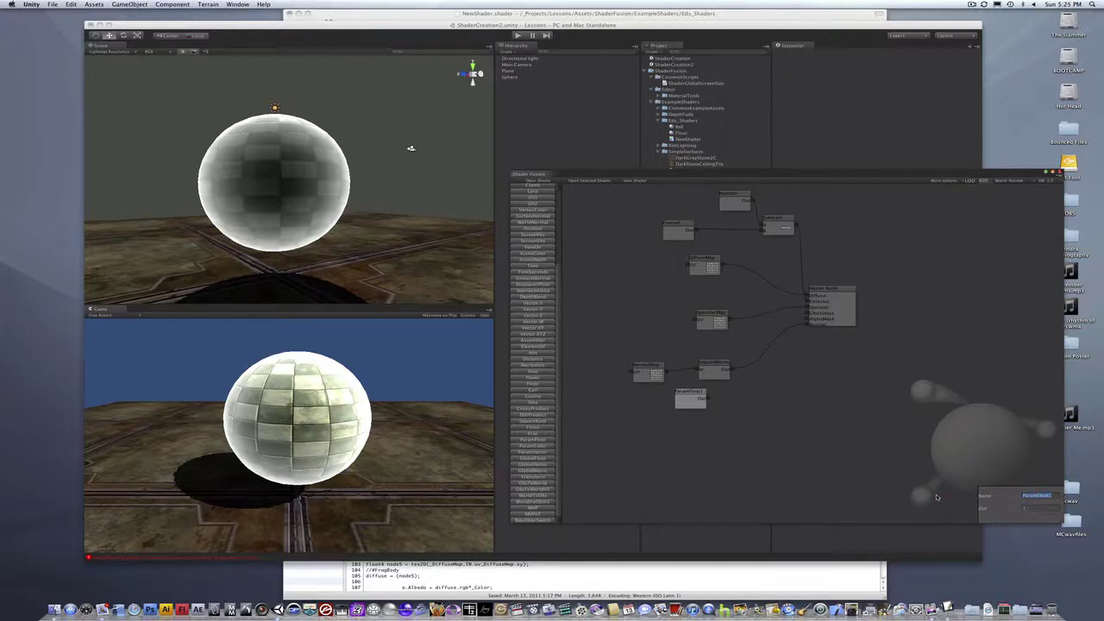
{"action": "type", "text": "FresnelContrast"}
Step: Add a Power node and feed it the Subtract output as base and FresnelContrast as exponent
{"action": "left_click", "coordinate": [533, 377]}
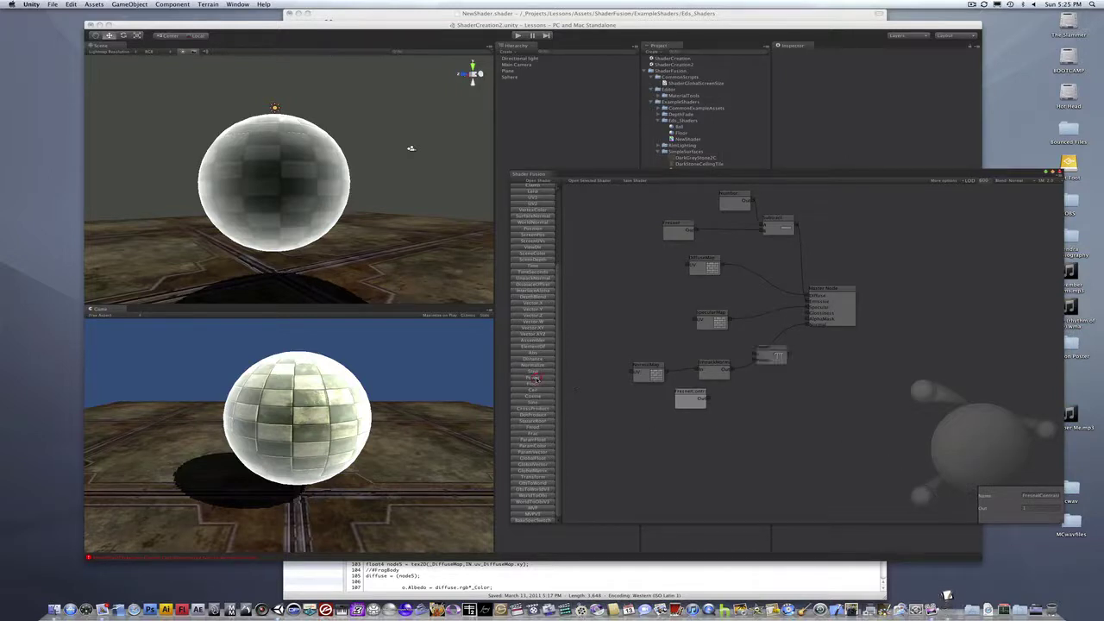
{"action": "left_click_drag", "start_coordinate": [778, 354], "coordinate": [830, 372]}
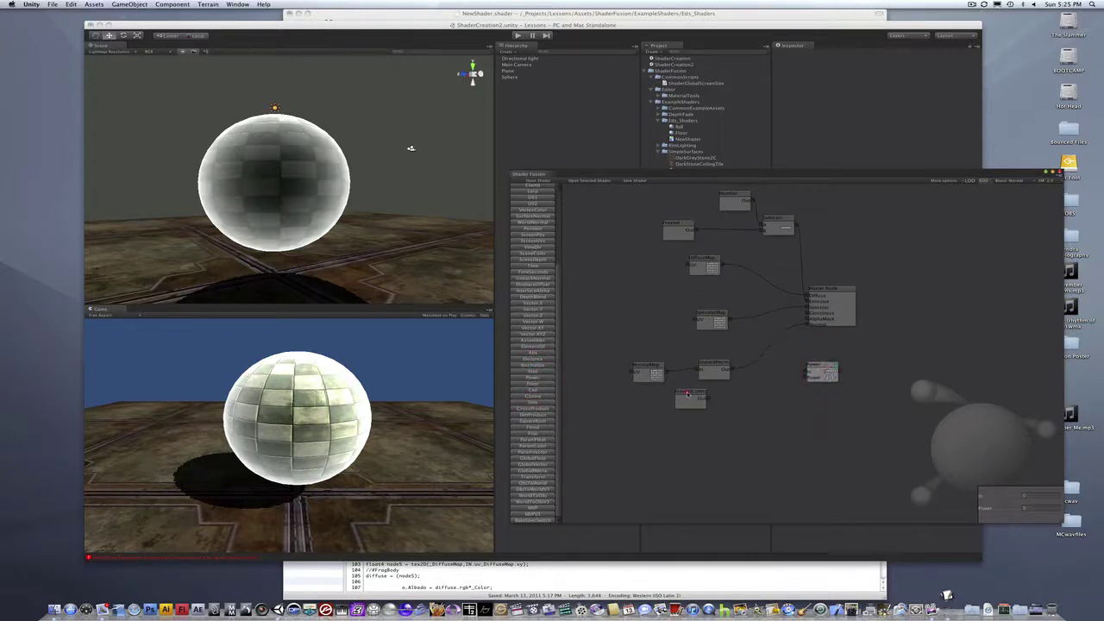
{"action": "left_click_drag", "start_coordinate": [688, 395], "coordinate": [821, 396]}
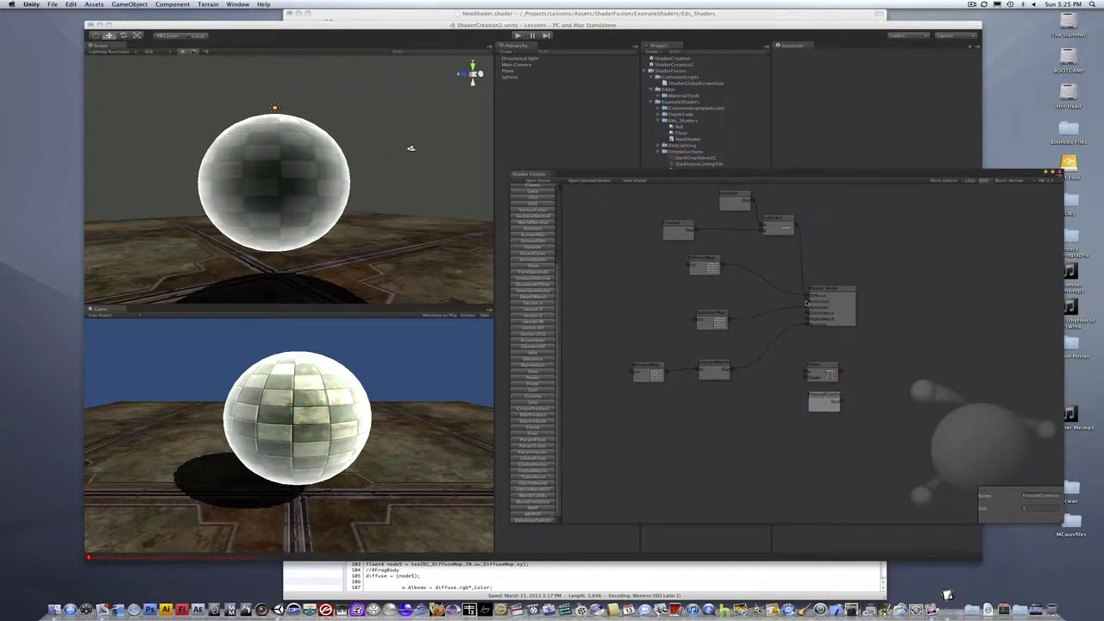
{"action": "left_click_drag", "start_coordinate": [807, 301], "coordinate": [808, 377]}
{"action": "left_click", "coordinate": [794, 226]}
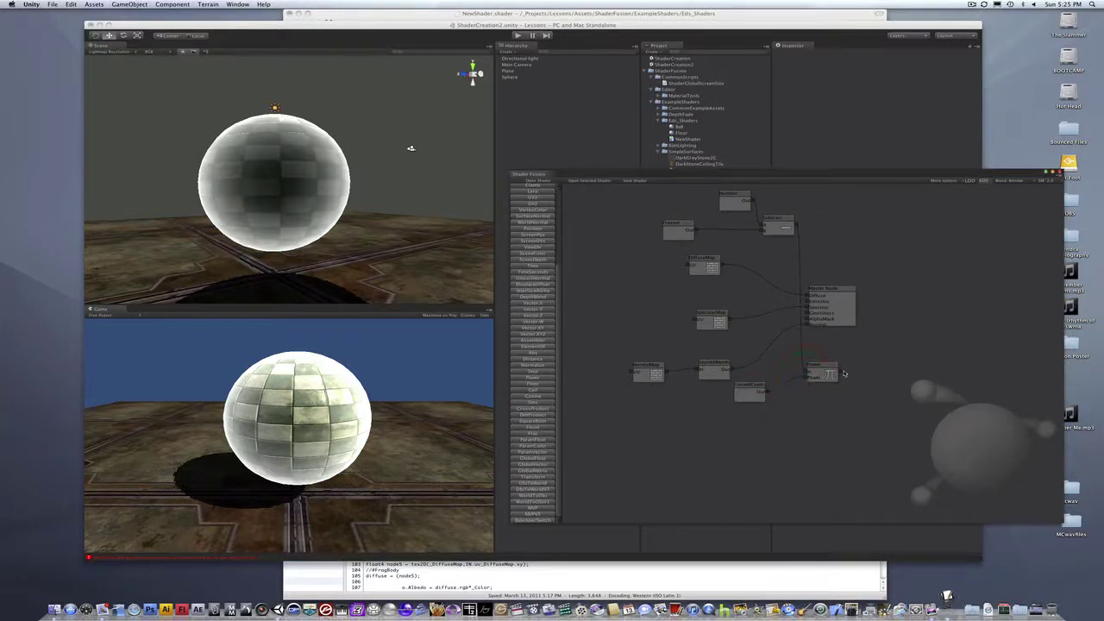
Step: Connect the Power output to Emissive, place Power and FresnelContrast beside the Subtract node and save the shader
{"action": "left_click_drag", "start_coordinate": [830, 356], "coordinate": [810, 302]}
{"action": "left_click_drag", "start_coordinate": [825, 376], "coordinate": [869, 229]}
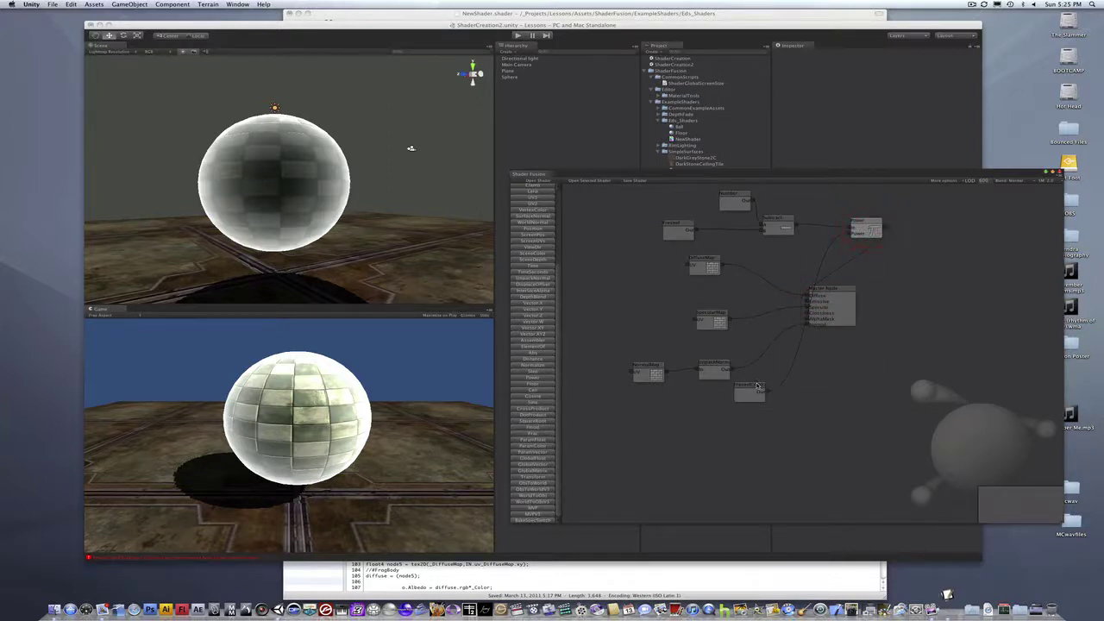
{"action": "left_click_drag", "start_coordinate": [757, 387], "coordinate": [802, 248]}
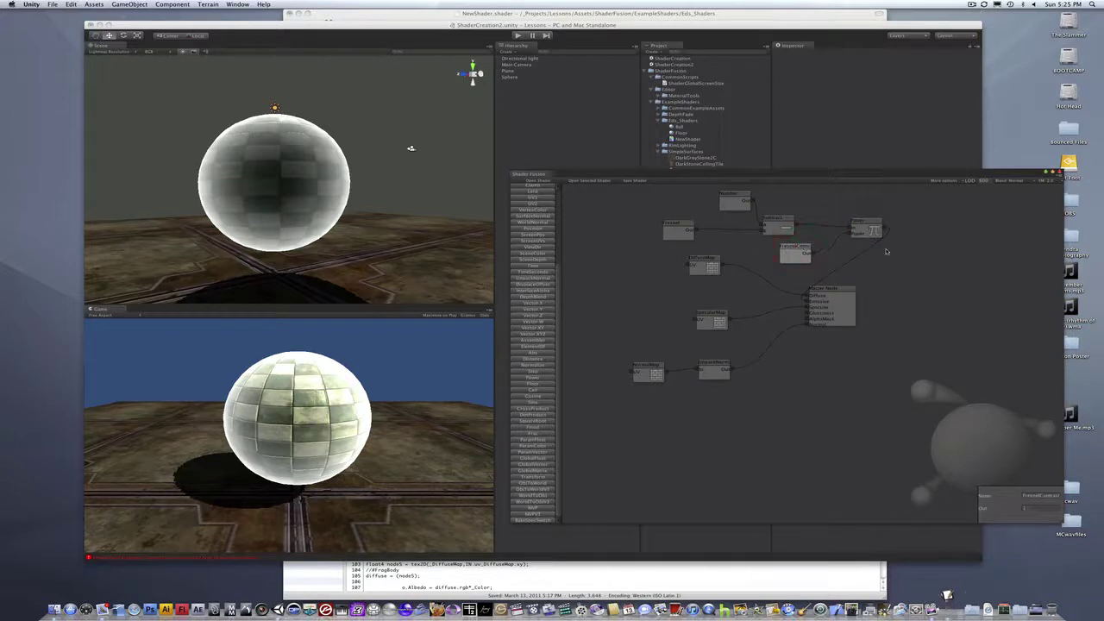
{"action": "left_click", "coordinate": [635, 181]}
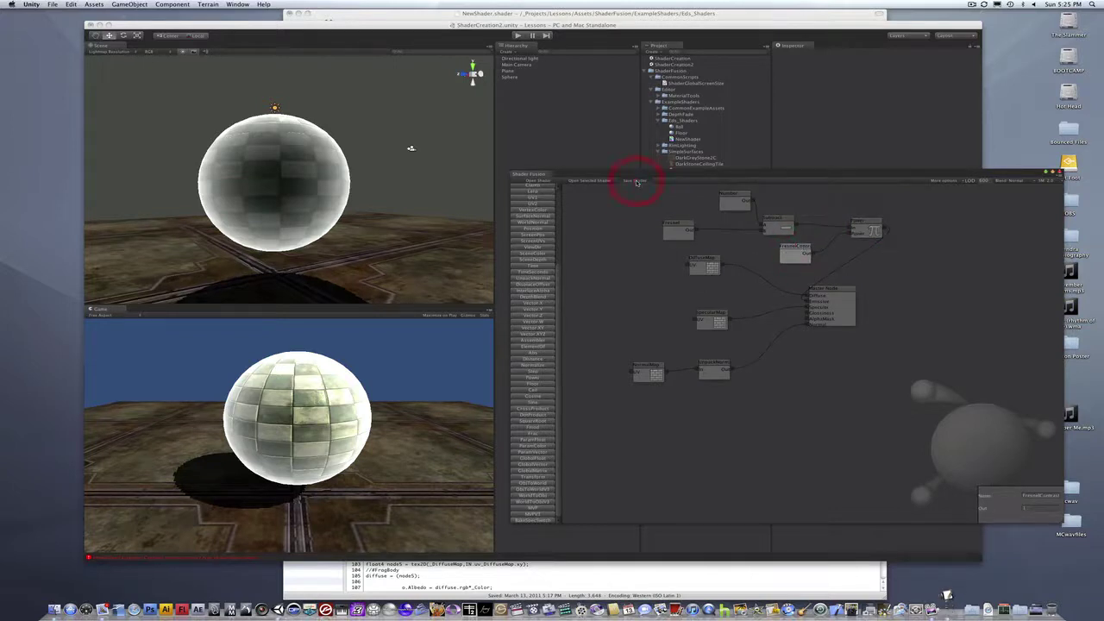
Step: Lower the FresnelContrast value on the sphere's material to widen the rim glow, and deselect the sphere
{"action": "left_click", "coordinate": [279, 176]}
{"action": "left_click_drag", "start_coordinate": [279, 175], "coordinate": [323, 162], "text": "alt"}
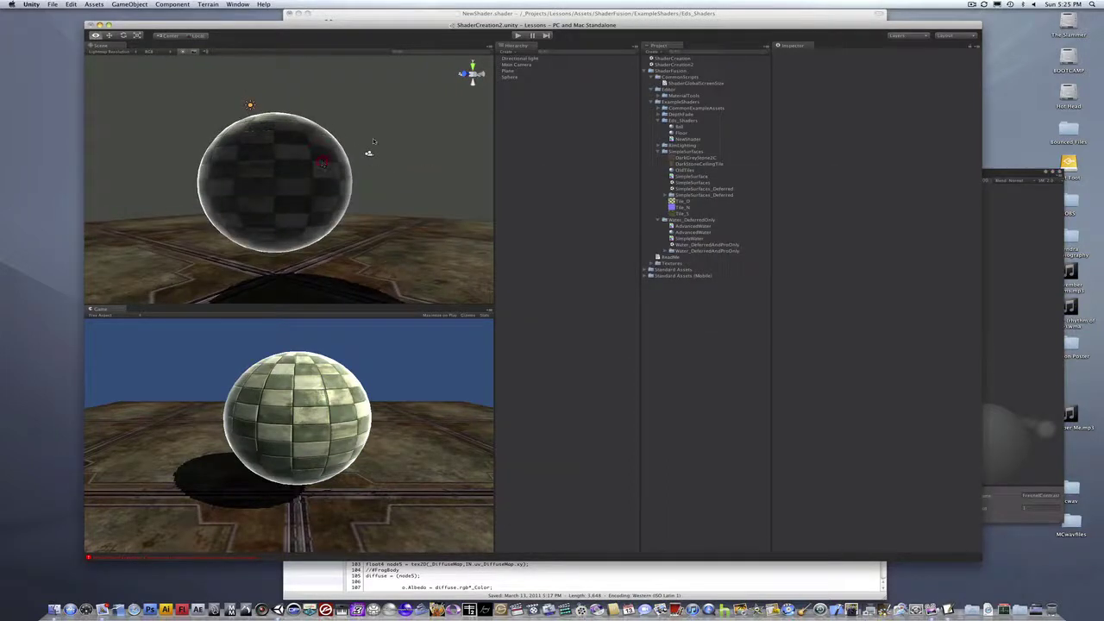
{"action": "left_click", "coordinate": [510, 77]}
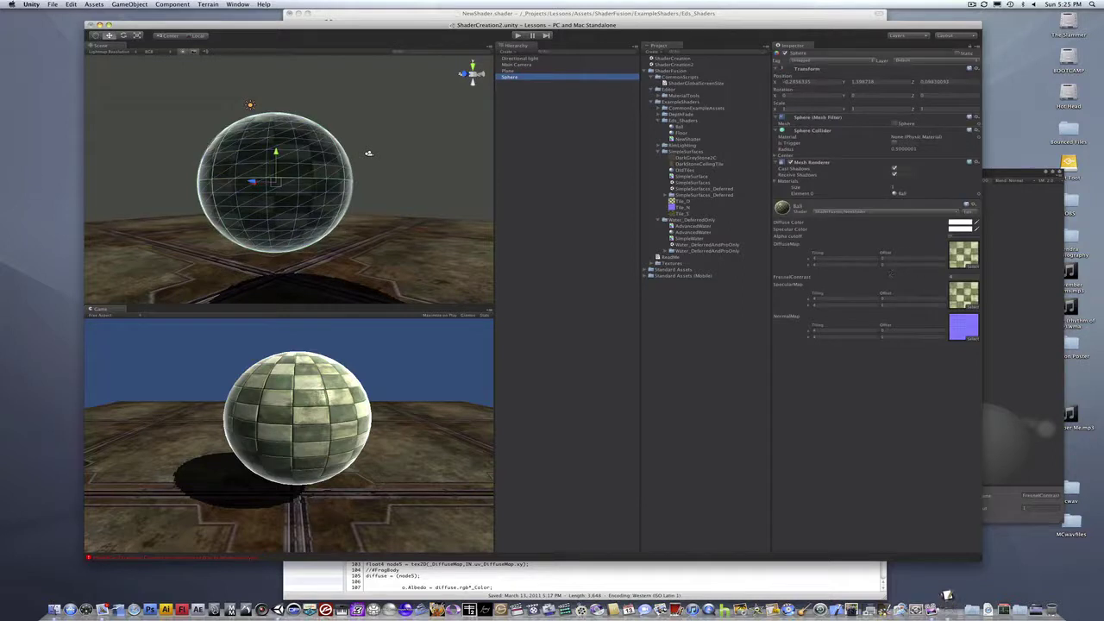
{"action": "mouse_move", "coordinate": [810, 281]}
{"action": "left_mouse_down"}
{"action": "mouse_move", "coordinate": [820, 281]}
{"action": "mouse_move", "coordinate": [764, 281]}
{"action": "mouse_move", "coordinate": [837, 285]}
{"action": "mouse_move", "coordinate": [796, 279]}
{"action": "left_mouse_up"}
{"action": "left_click", "coordinate": [412, 131]}
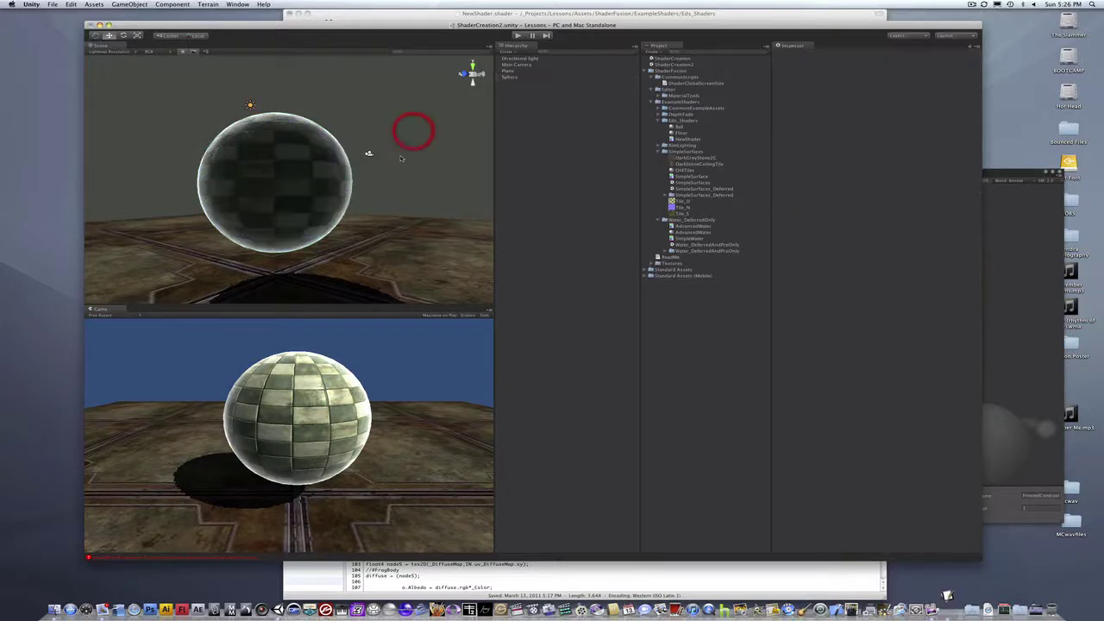
Step: Inspect the adjusted rim glow on the sphere's lit side and up close on its unlit side
{"action": "left_click_drag", "start_coordinate": [257, 179], "coordinate": [1, 186], "text": "alt"}
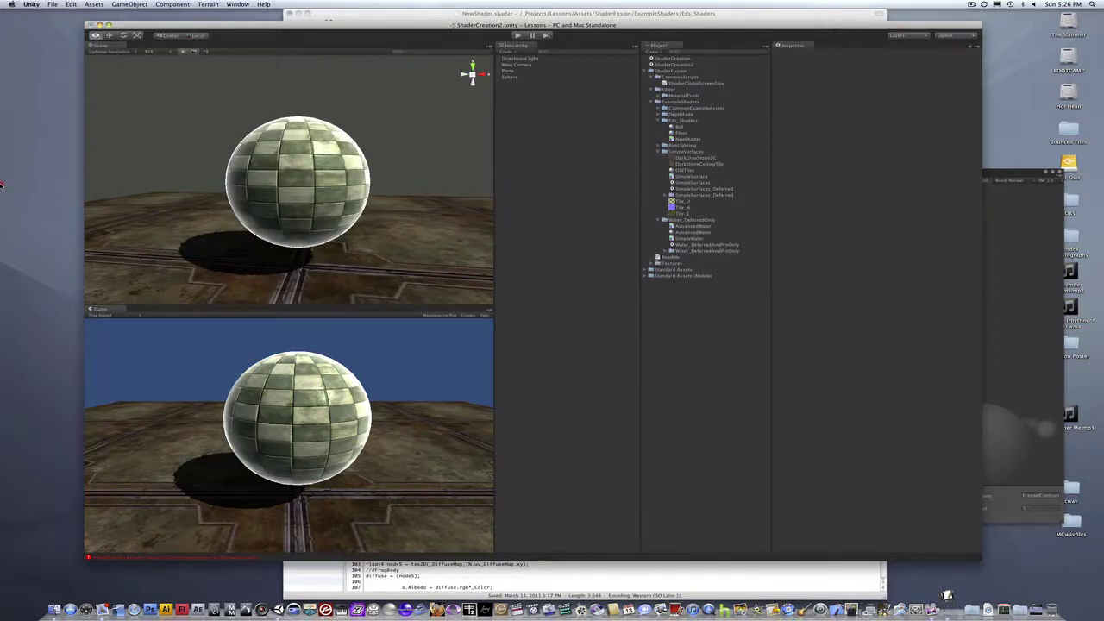
{"action": "left_click_drag", "start_coordinate": [1, 184], "coordinate": [364, 178], "text": "alt"}
{"action": "scroll", "coordinate": [365, 179], "scroll_direction": "up", "scroll_amount": 2}
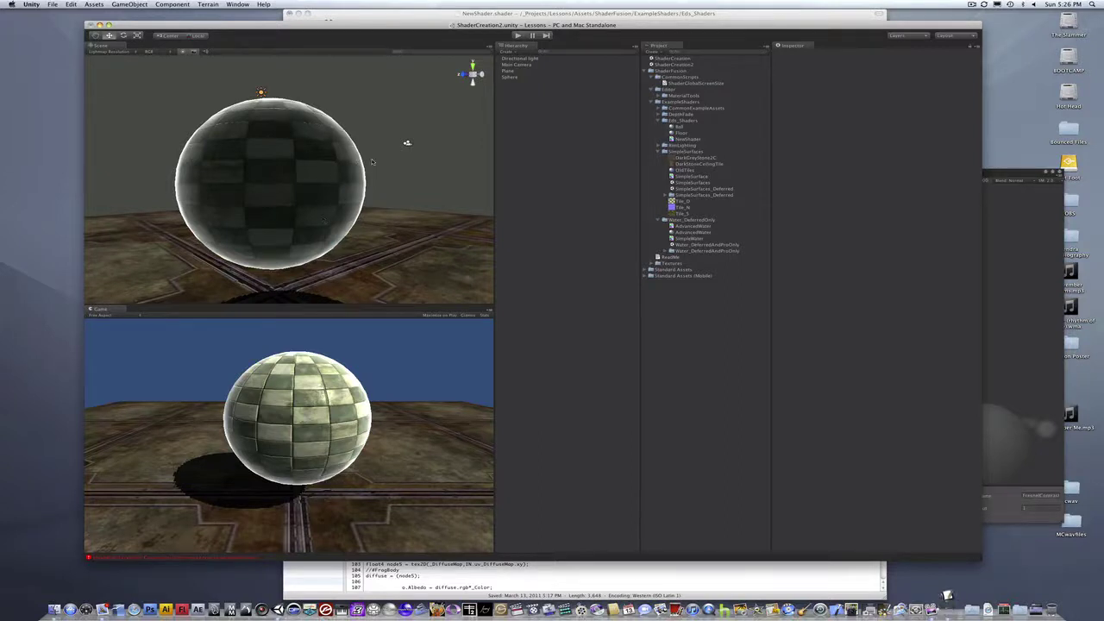
Step: Move DiffuseMap farther from the master node and Power closer to Subtract, keeping DiffuseMap connected to the Diffuse input
{"action": "left_click", "coordinate": [1011, 239]}
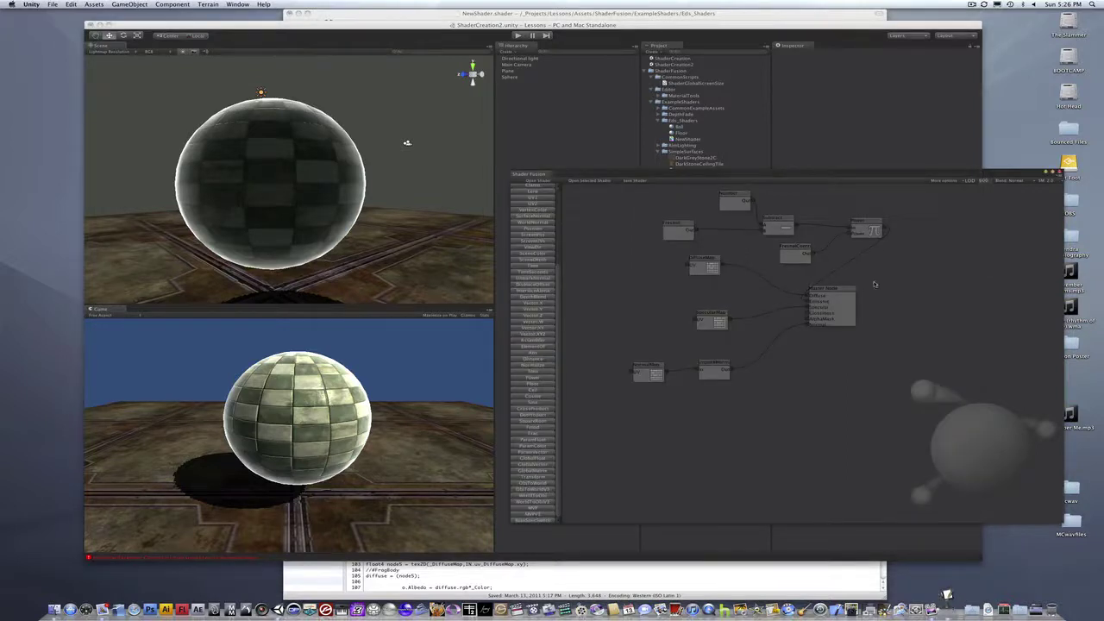
{"action": "mouse_move", "coordinate": [876, 223]}
{"action": "left_mouse_down"}
{"action": "mouse_move", "coordinate": [853, 219]}
{"action": "mouse_move", "coordinate": [862, 223]}
{"action": "left_mouse_up"}
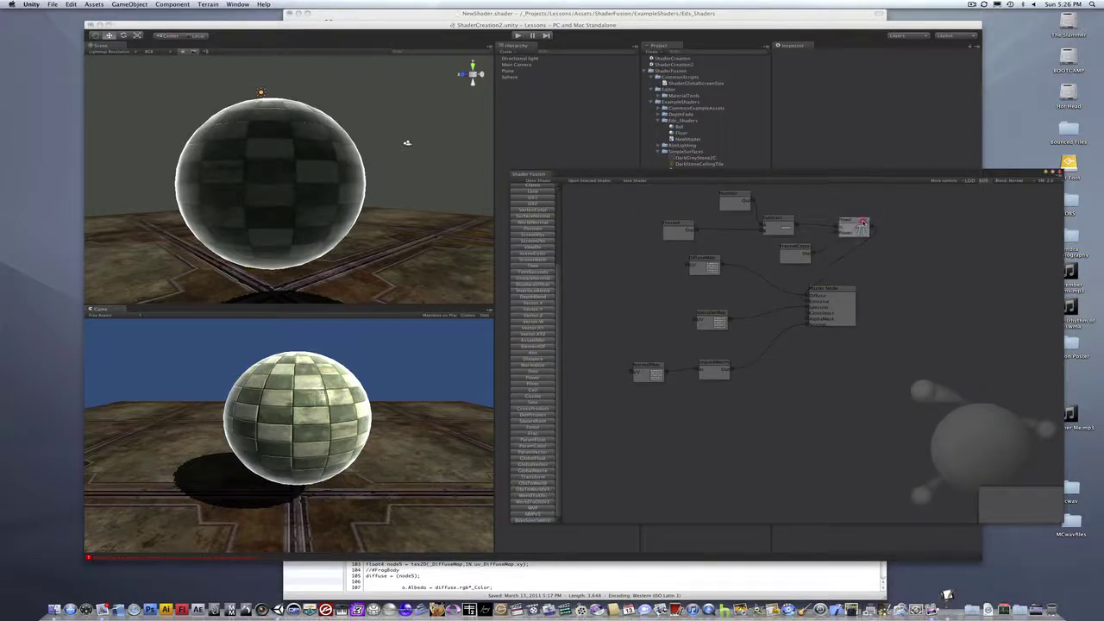
{"action": "left_click_drag", "start_coordinate": [703, 262], "coordinate": [616, 285]}
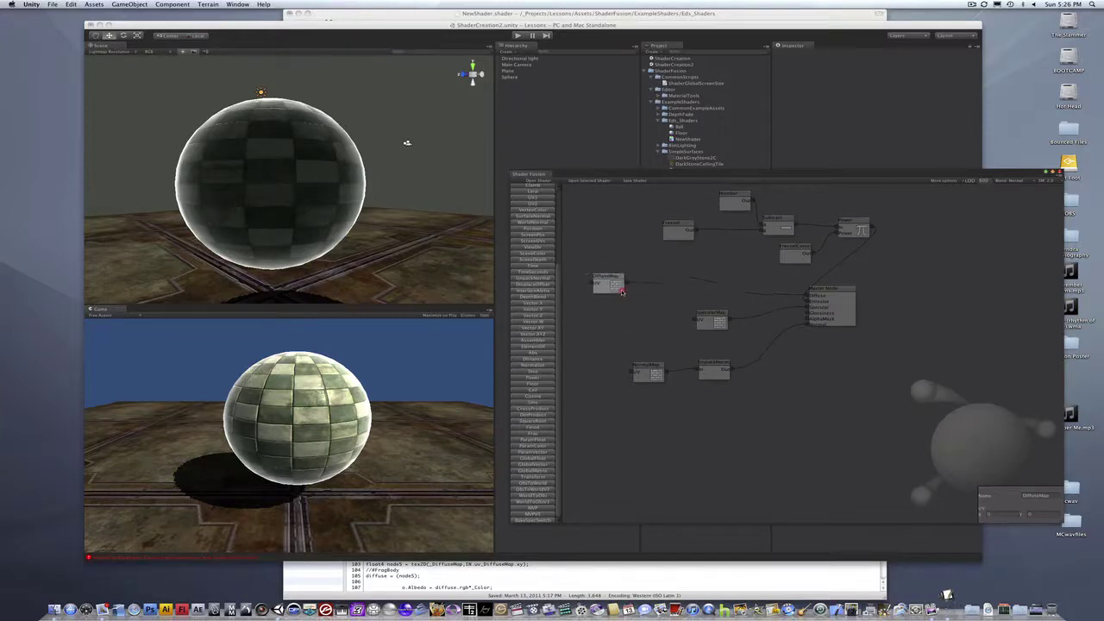
{"action": "left_click", "coordinate": [806, 298]}
{"action": "left_click", "coordinate": [628, 284]}
{"action": "left_click", "coordinate": [807, 297]}
{"action": "left_click", "coordinate": [806, 297]}
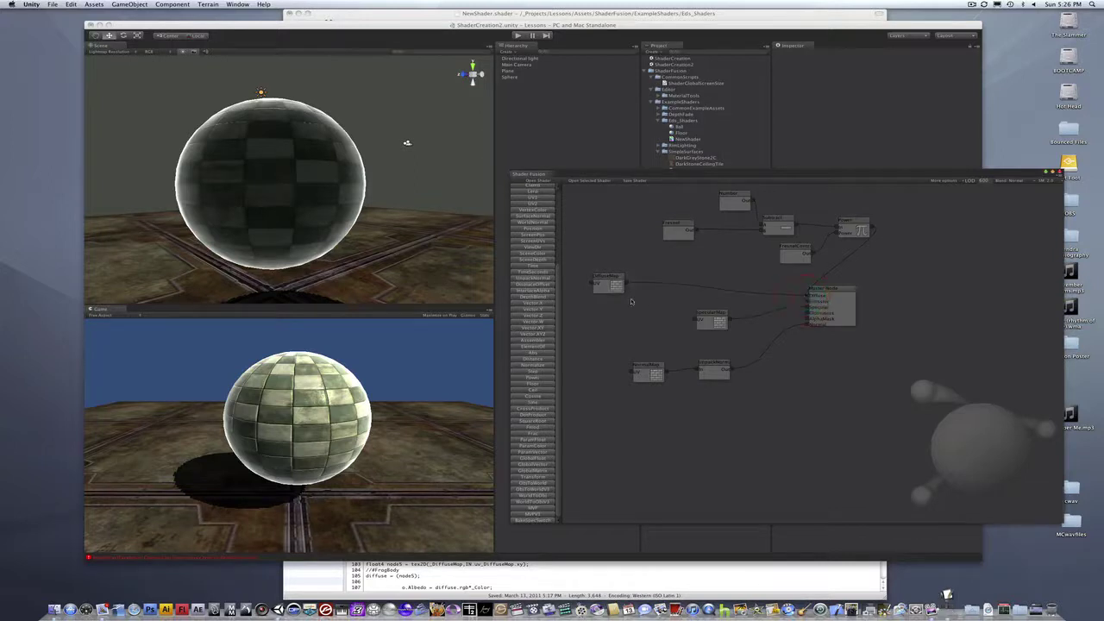
{"action": "left_click_drag", "start_coordinate": [858, 219], "coordinate": [842, 213]}
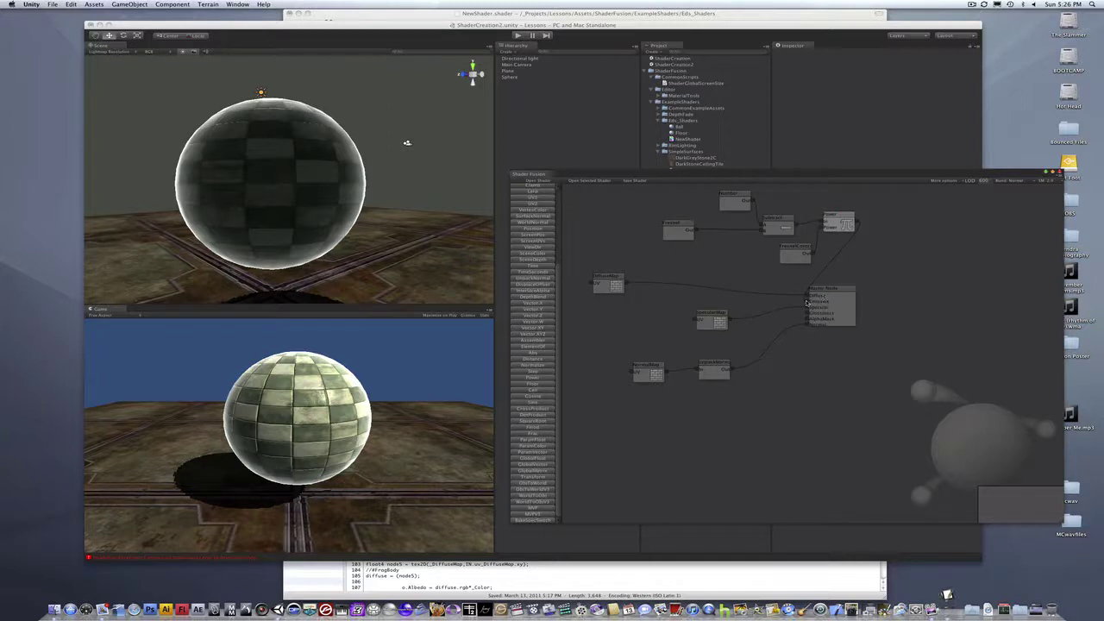
Step: Disconnect Power from Emissive and add a Multiply node that multiplies the Power output by DiffuseMap
{"action": "scroll", "coordinate": [538, 228], "scroll_direction": "up", "scroll_amount": 5}
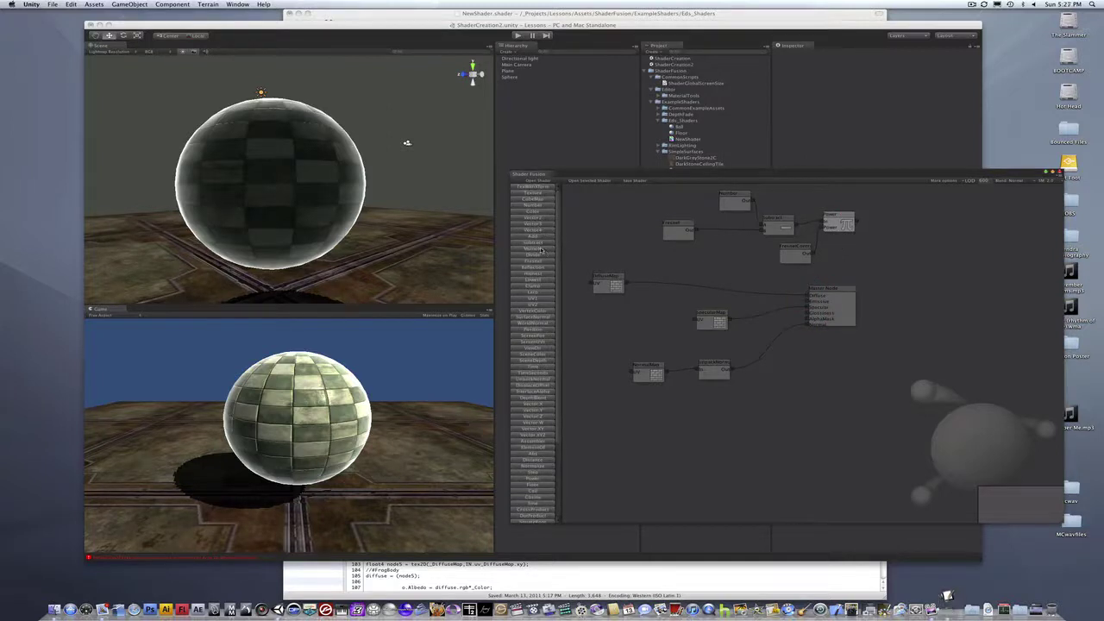
{"action": "left_click", "coordinate": [537, 248]}
{"action": "left_click_drag", "start_coordinate": [779, 354], "coordinate": [913, 217]}
{"action": "left_click_drag", "start_coordinate": [626, 283], "coordinate": [803, 303]}
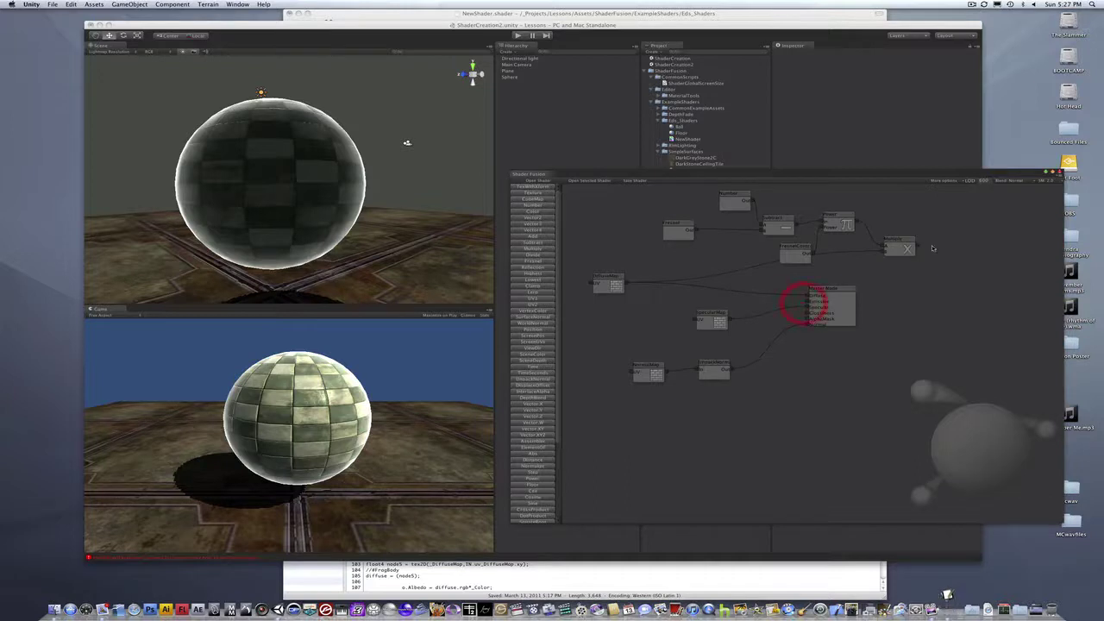
Step: Connect the Multiply output to the master node's Emissive input, save the shader and view the sphere's unlit side
{"action": "left_click", "coordinate": [923, 256]}
{"action": "left_click", "coordinate": [913, 244]}
{"action": "left_click_drag", "start_coordinate": [919, 248], "coordinate": [810, 301]}
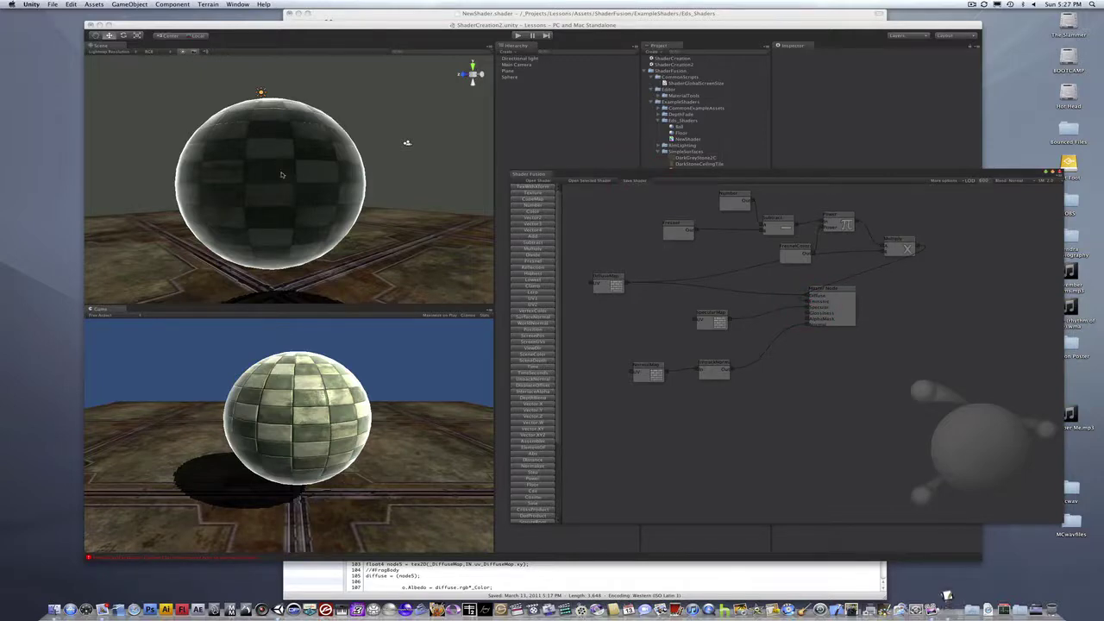
{"action": "mouse_move", "coordinate": [275, 200]}
{"action": "left_mouse_down", "text": "alt"}
{"action": "mouse_move", "coordinate": [389, 185]}
{"action": "mouse_move", "coordinate": [412, 207]}
{"action": "mouse_move", "coordinate": [407, 197]}
{"action": "left_mouse_up", "text": "alt"}
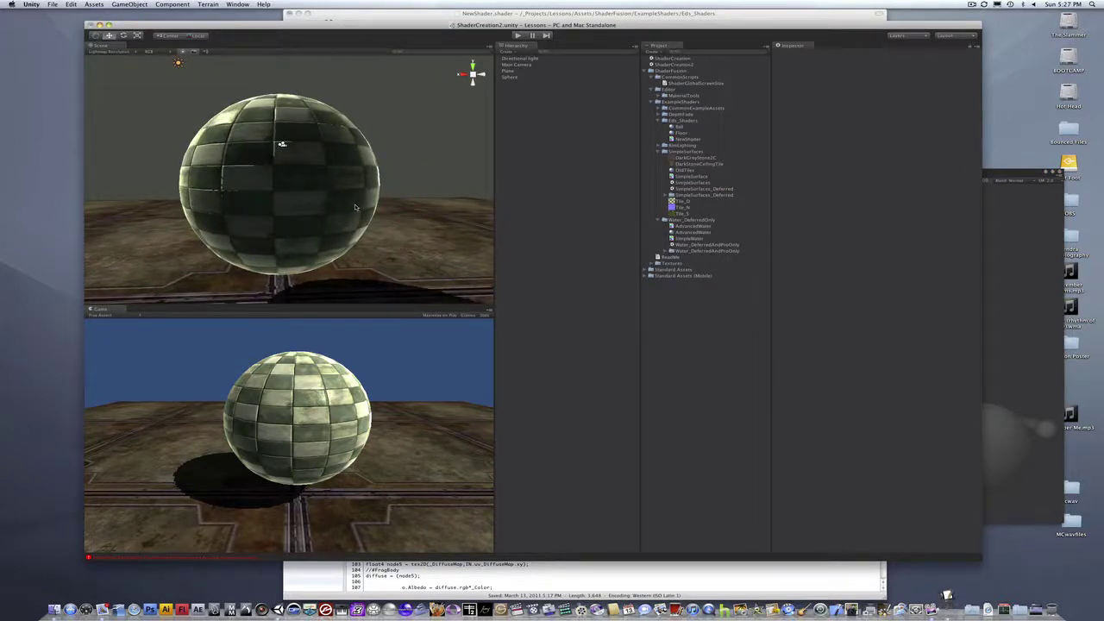
Step: Inspect the texture-tinted rim glow around the sphere's lit and unlit sides, up close and from farther away
{"action": "left_click_drag", "start_coordinate": [355, 207], "coordinate": [439, 177], "text": "alt"}
{"action": "right_click_drag", "start_coordinate": [452, 181], "coordinate": [418, 173], "text": "alt"}
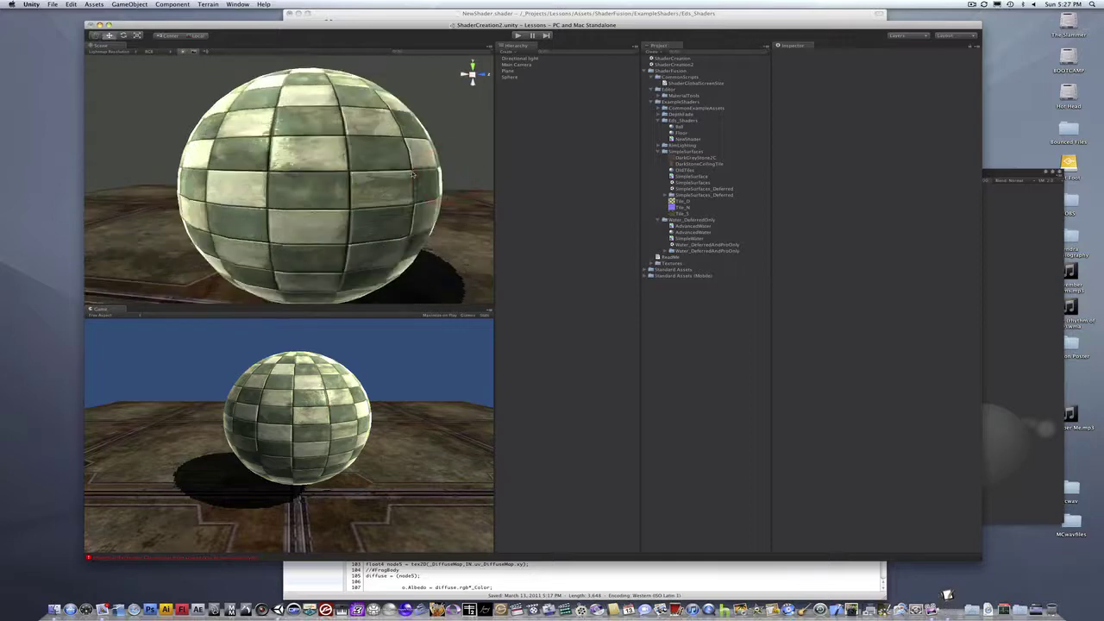
{"action": "left_click_drag", "start_coordinate": [407, 172], "coordinate": [400, 163], "text": "alt"}
{"action": "middle_click_drag", "start_coordinate": [393, 163], "coordinate": [380, 186]}
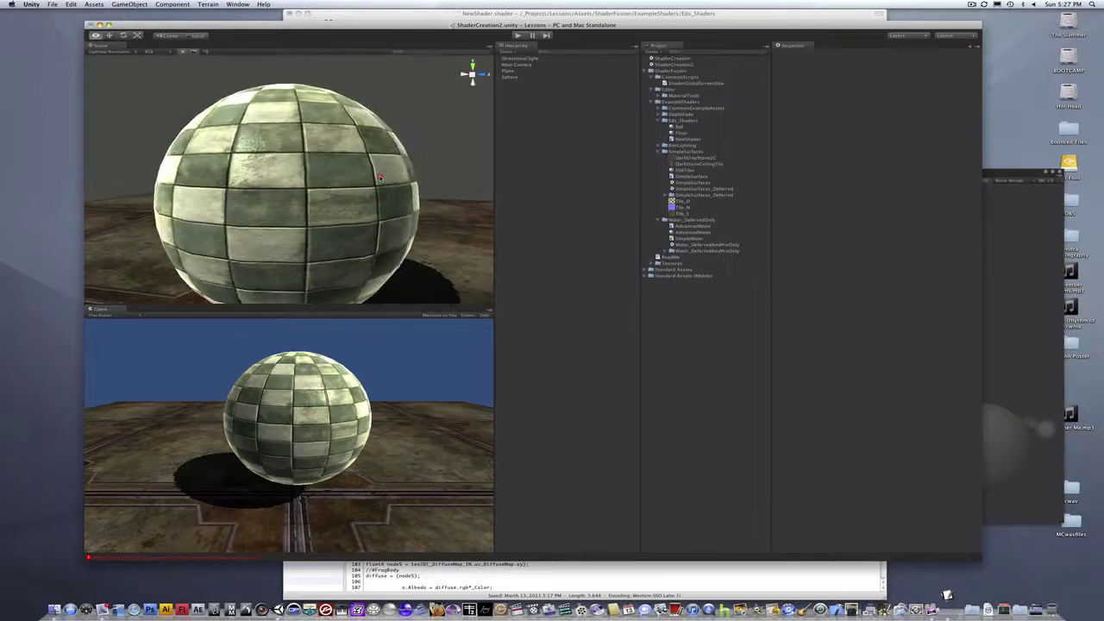
{"action": "left_click_drag", "start_coordinate": [379, 186], "coordinate": [606, 202], "text": "alt"}
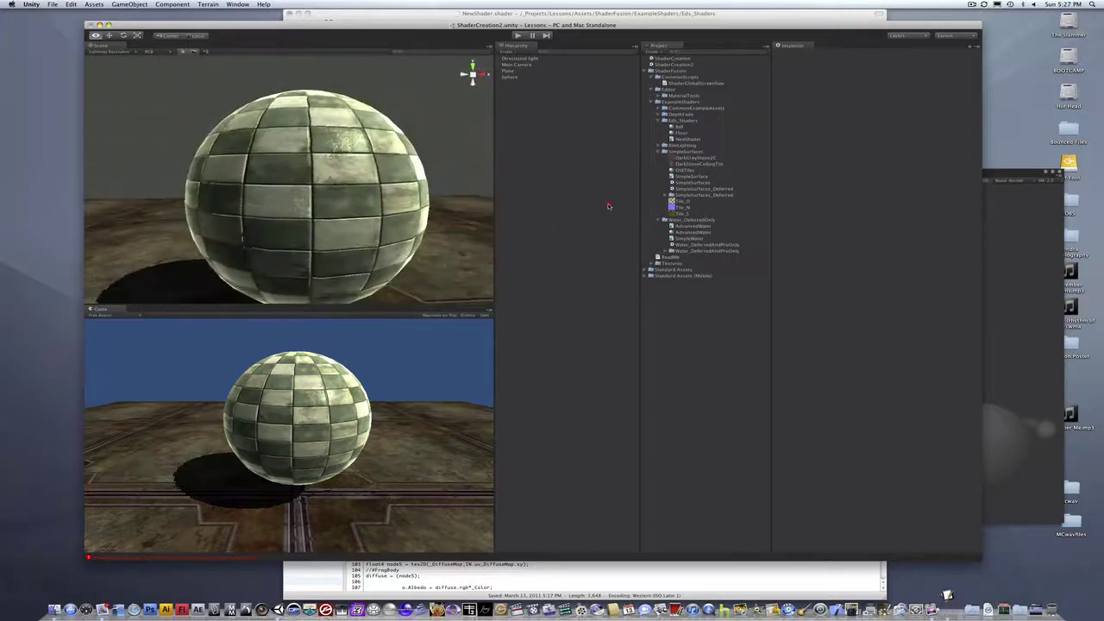
{"action": "scroll", "coordinate": [341, 208], "scroll_direction": "up", "scroll_amount": 3}
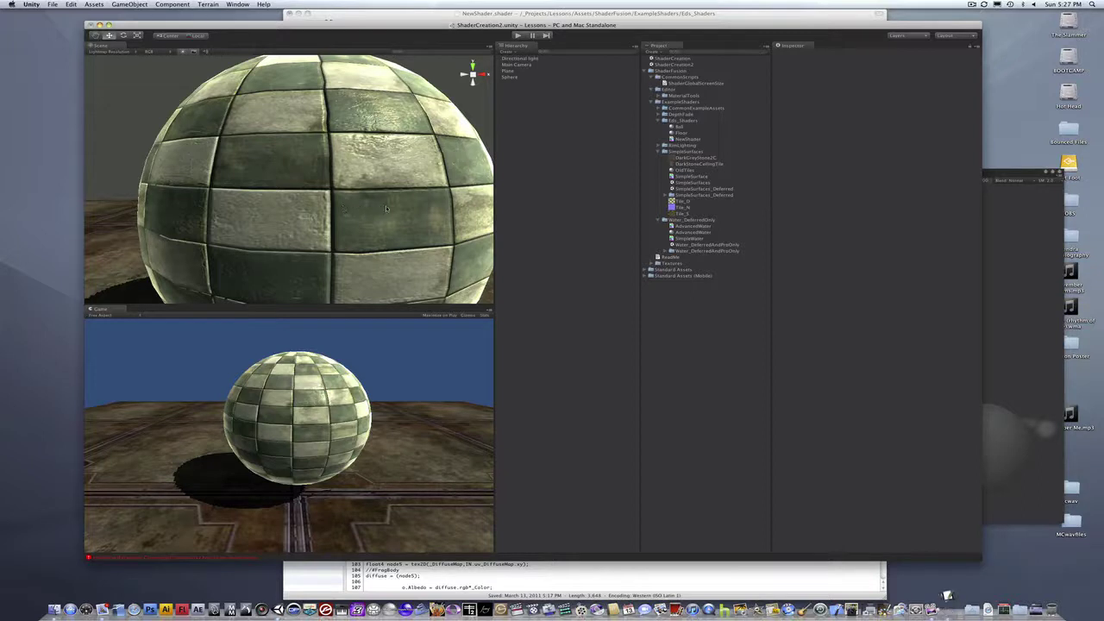
{"action": "scroll", "coordinate": [386, 205], "scroll_direction": "down", "scroll_amount": 5}
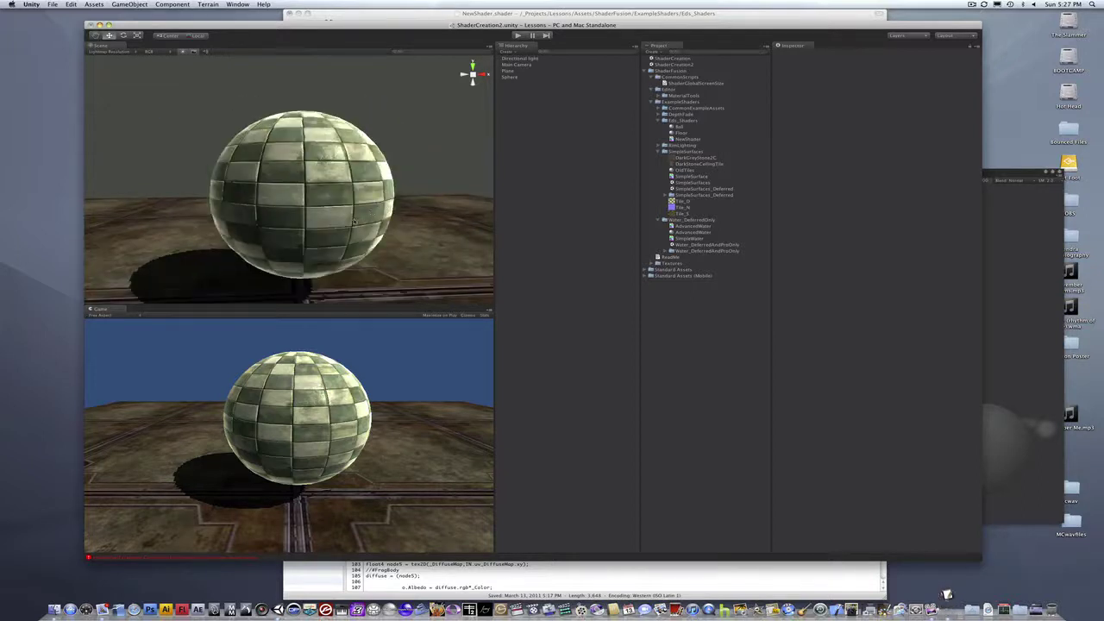
Step: Select the sphere and review the complete node network in the Shader Fusion editor
{"action": "left_click", "coordinate": [327, 205]}
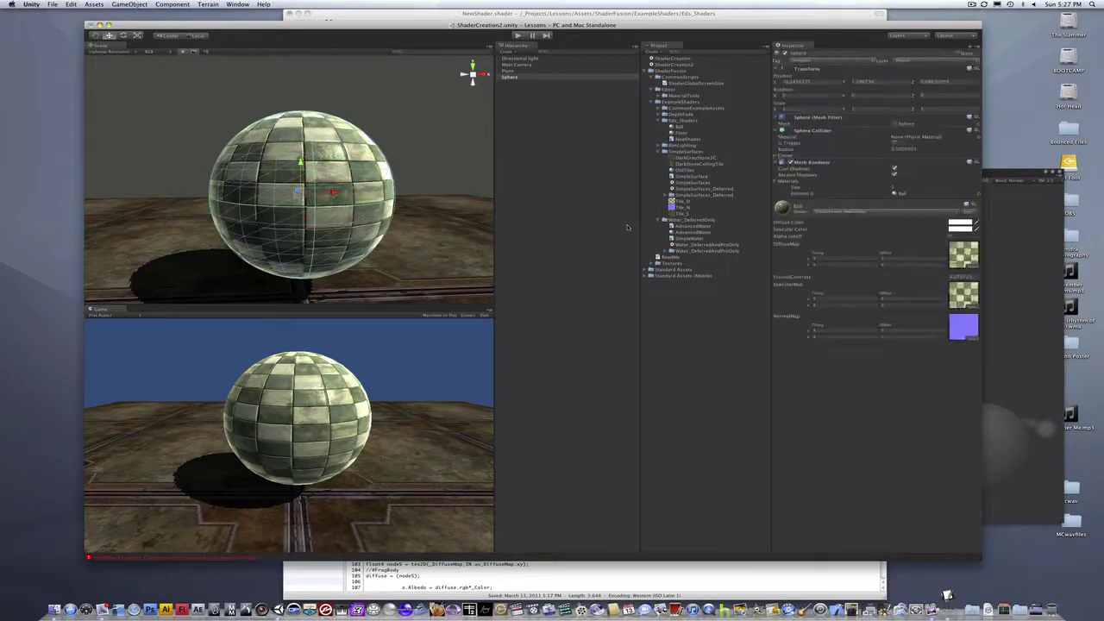
{"action": "left_click", "coordinate": [1036, 244]}
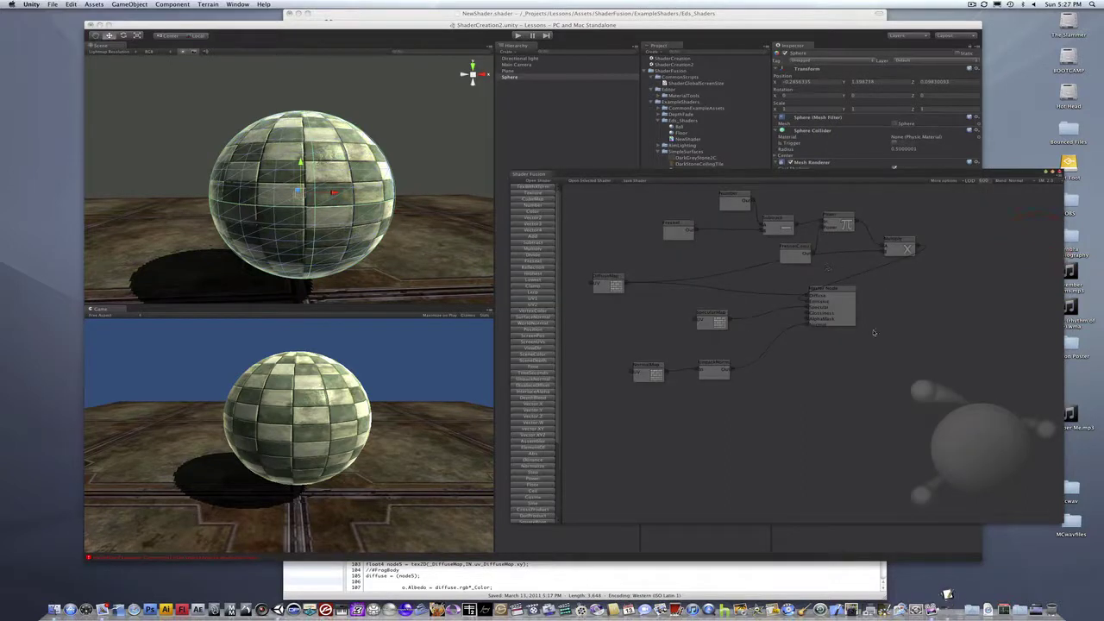
{"action": "mouse_move", "coordinate": [880, 336]}
{"action": "left_mouse_down"}
{"action": "mouse_move", "coordinate": [900, 340]}
{"action": "mouse_move", "coordinate": [923, 414]}
{"action": "mouse_move", "coordinate": [916, 389]}
{"action": "mouse_move", "coordinate": [942, 395]}
{"action": "left_mouse_up"}
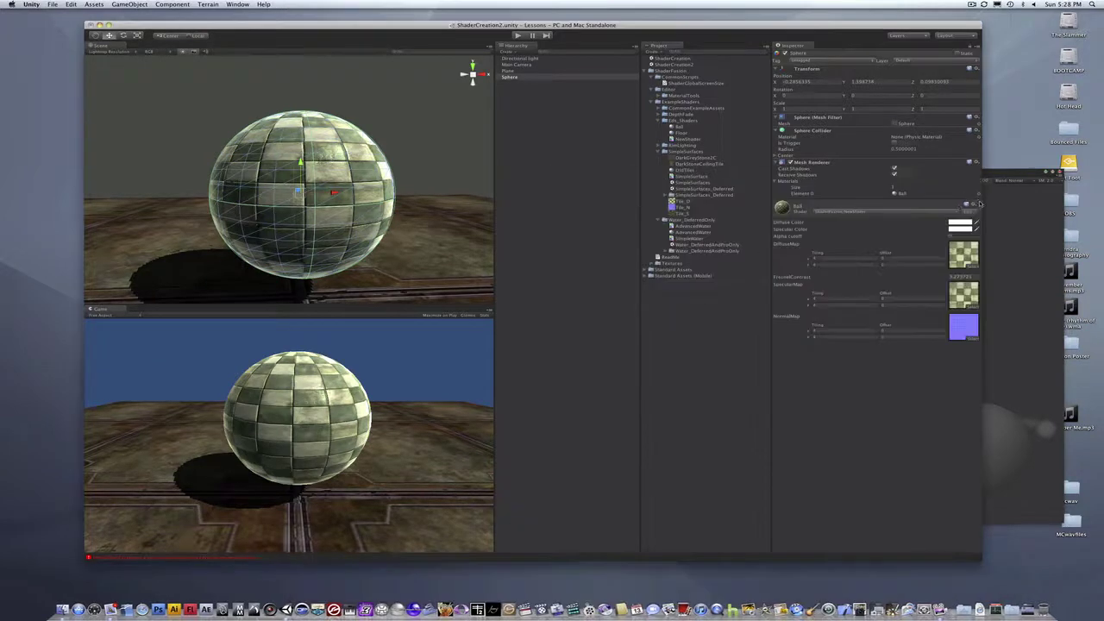
Step: Open the sphere's NewShader.shader source in the code editor and delete the node-data comment lines above //#blending=Normal
{"action": "left_click", "coordinate": [970, 212]}
{"action": "scroll", "coordinate": [738, 288], "scroll_direction": "down", "scroll_amount": 2}
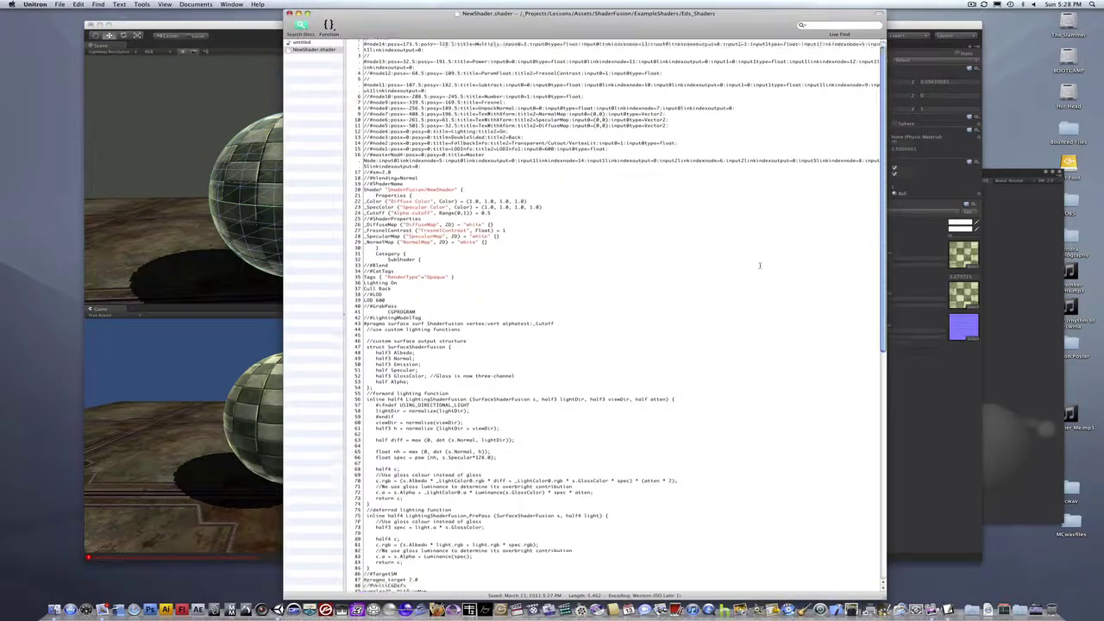
{"action": "scroll", "coordinate": [738, 288], "scroll_direction": "up", "scroll_amount": 6}
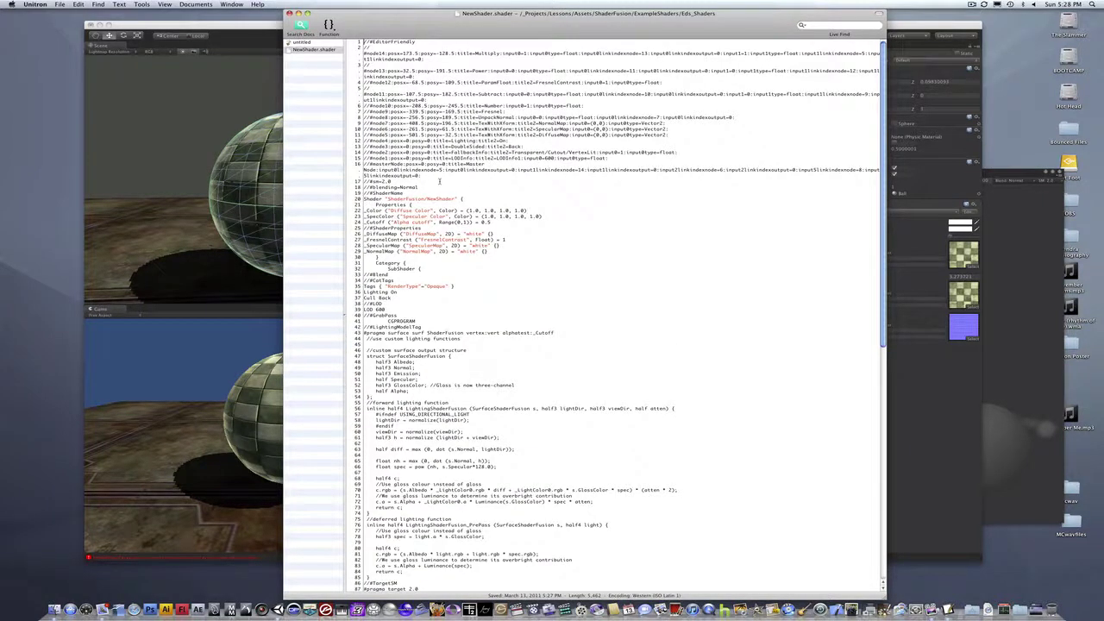
{"action": "left_click_drag", "start_coordinate": [439, 181], "coordinate": [365, 41]}
{"action": "key", "text": "BackSpace"}
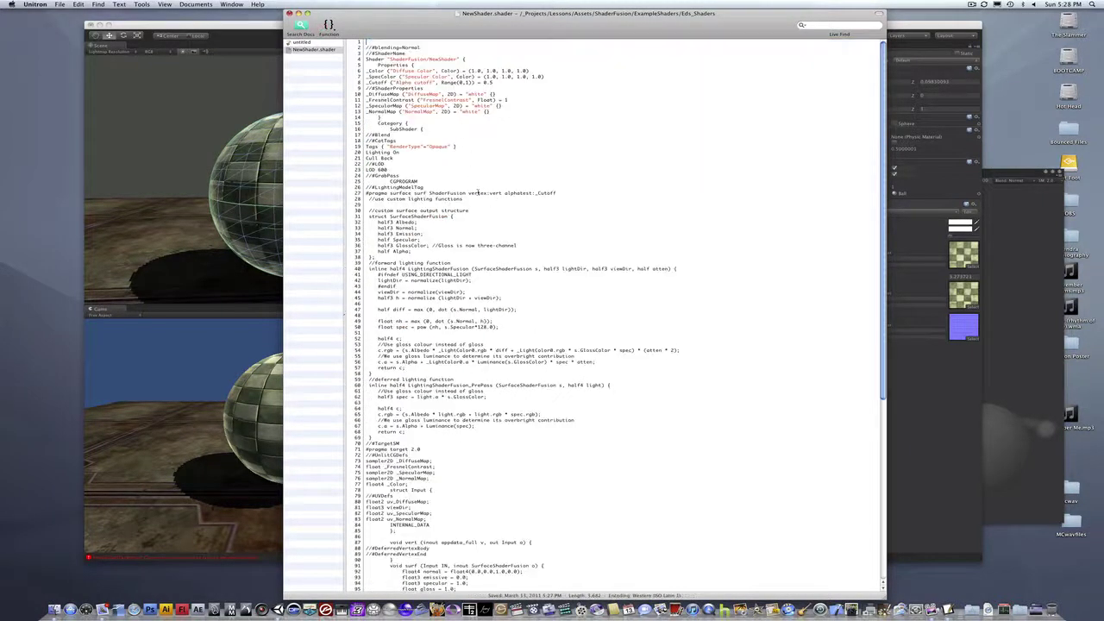
Step: Insert five blank lines between //#GrabPass and CGPROGRAM to separate the shader header from its program code
{"action": "right_click", "coordinate": [418, 175]}
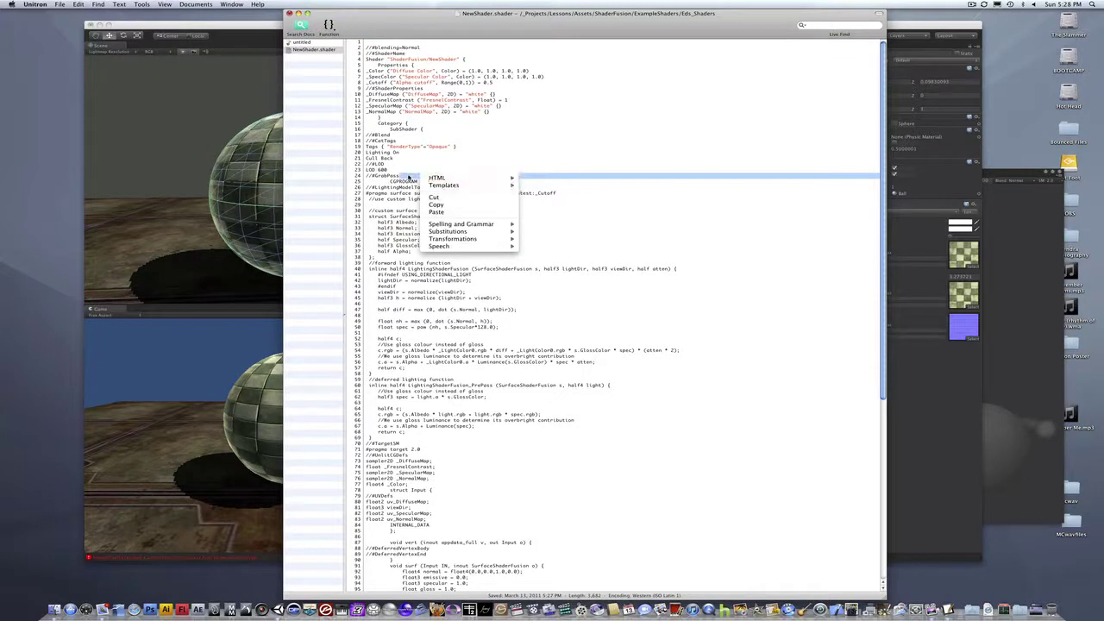
{"action": "left_click", "coordinate": [407, 176]}
{"action": "key", "text": "Return"}
{"action": "key", "text": "Return"}
{"action": "key", "text": "Return"}
{"action": "key", "text": "Return"}
{"action": "key", "text": "Return"}
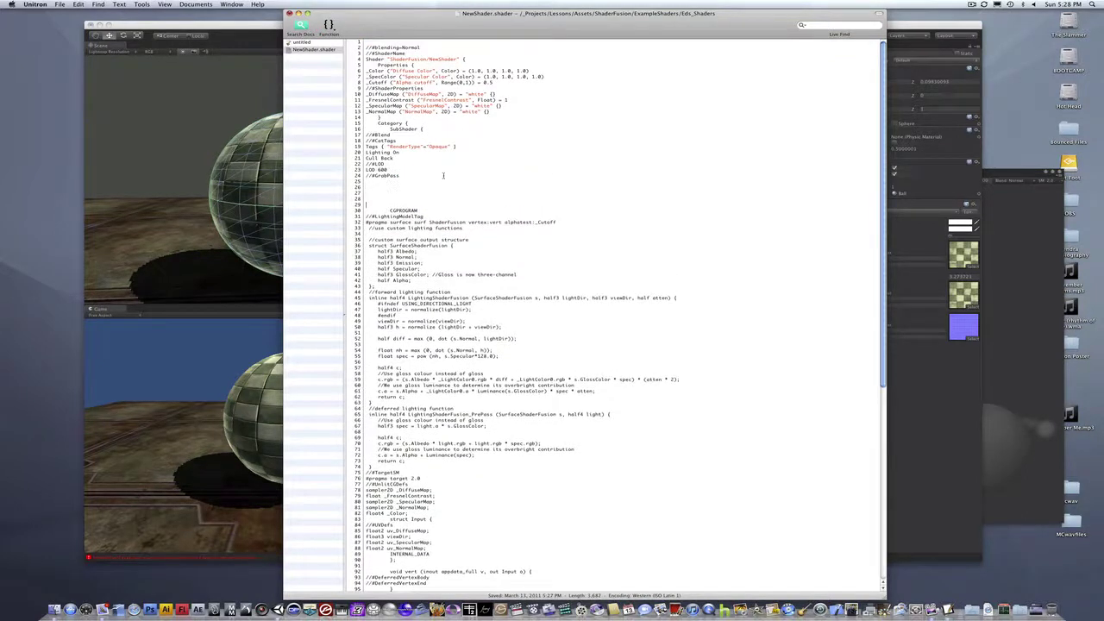
Step: Examine the shader's properties header, custom surface output structure, and forward and deferred lighting functions
{"action": "left_click_drag", "start_coordinate": [403, 175], "coordinate": [327, 12]}
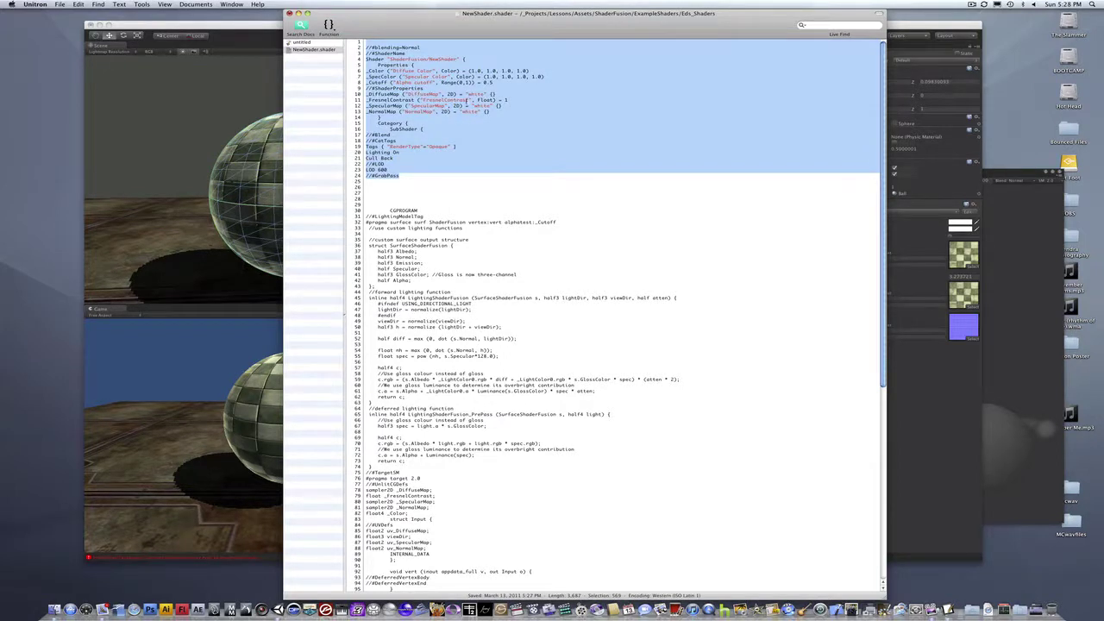
{"action": "left_click_drag", "start_coordinate": [616, 245], "coordinate": [610, 239]}
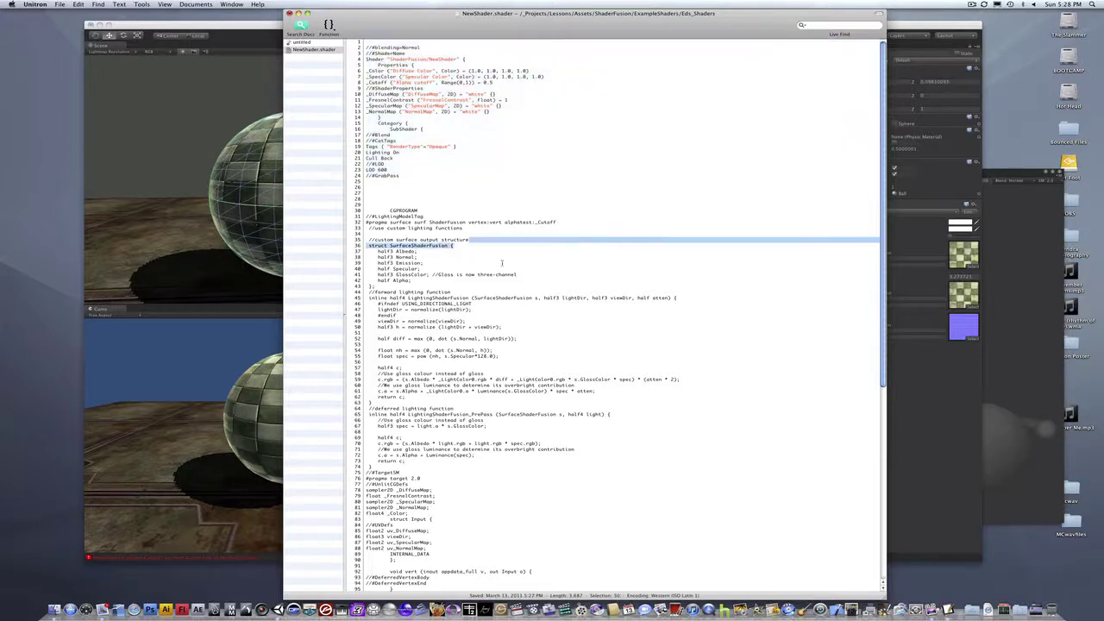
{"action": "left_click_drag", "start_coordinate": [489, 290], "coordinate": [402, 228]}
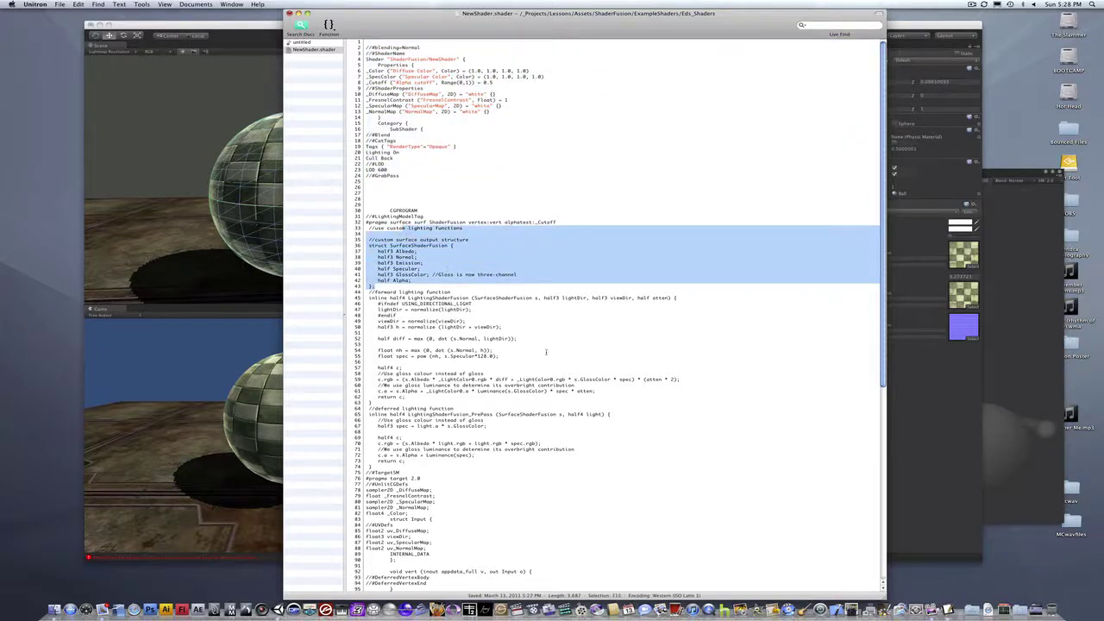
{"action": "left_click_drag", "start_coordinate": [546, 351], "coordinate": [444, 280]}
{"action": "left_click_drag", "start_coordinate": [560, 484], "coordinate": [401, 391]}
Step: Examine the Input structure and the surf function's node code, and quit the code editor without saving the edits
{"action": "scroll", "coordinate": [704, 297], "scroll_direction": "down", "scroll_amount": 10}
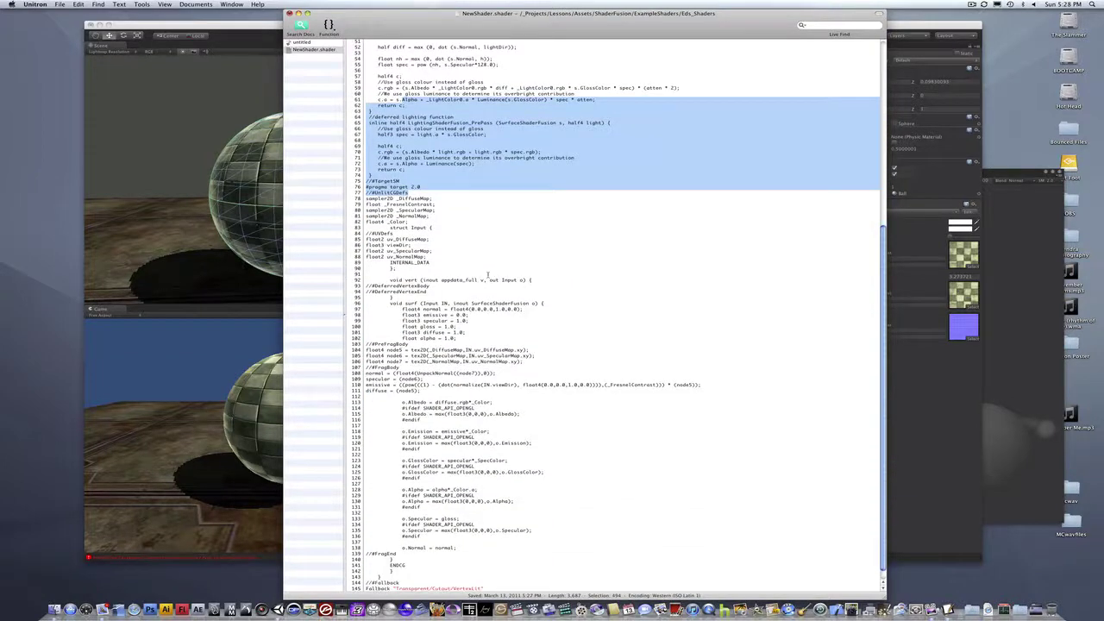
{"action": "left_click_drag", "start_coordinate": [487, 274], "coordinate": [371, 204]}
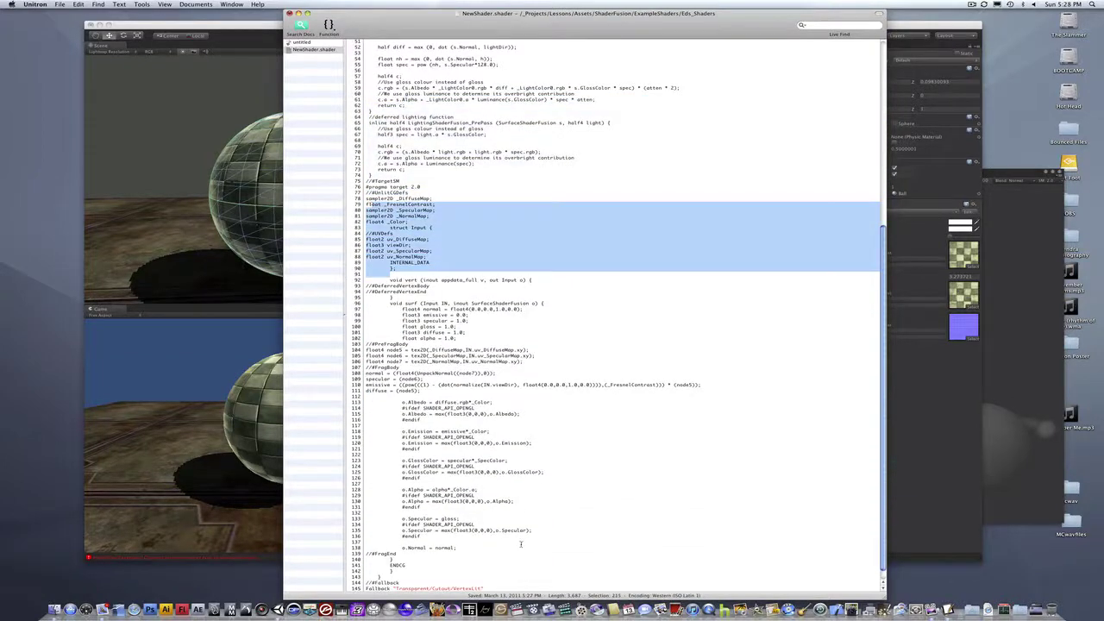
{"action": "left_click_drag", "start_coordinate": [522, 543], "coordinate": [366, 363]}
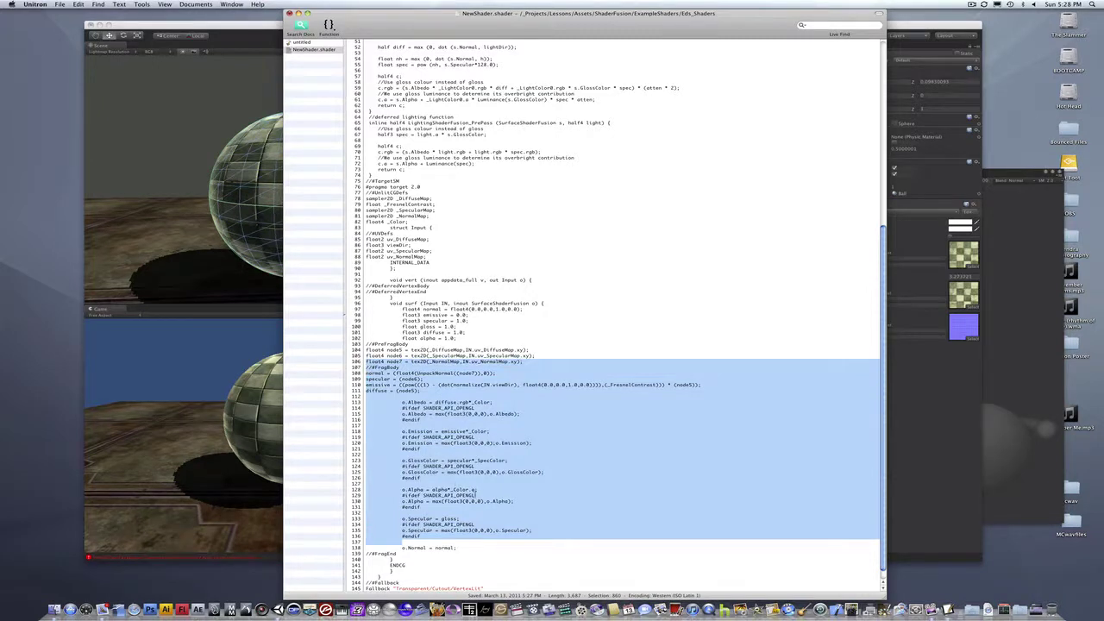
{"action": "left_click", "coordinate": [517, 340]}
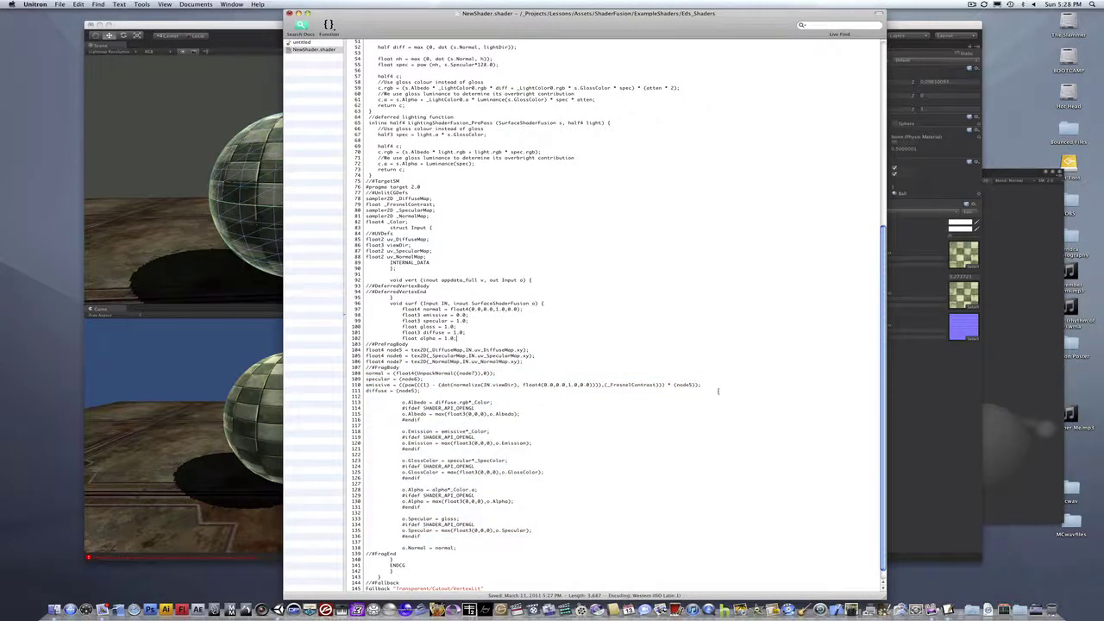
{"action": "left_click_drag", "start_coordinate": [717, 391], "coordinate": [552, 268]}
{"action": "scroll", "coordinate": [551, 261], "scroll_direction": "up", "scroll_amount": 3}
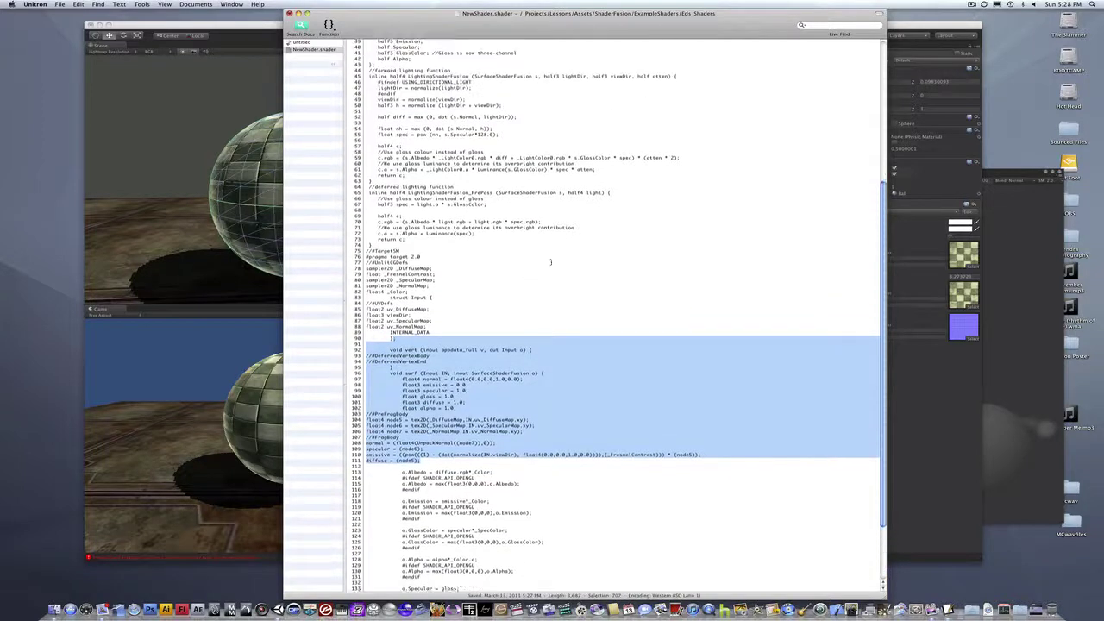
{"action": "scroll", "coordinate": [551, 261], "scroll_direction": "up", "scroll_amount": 10}
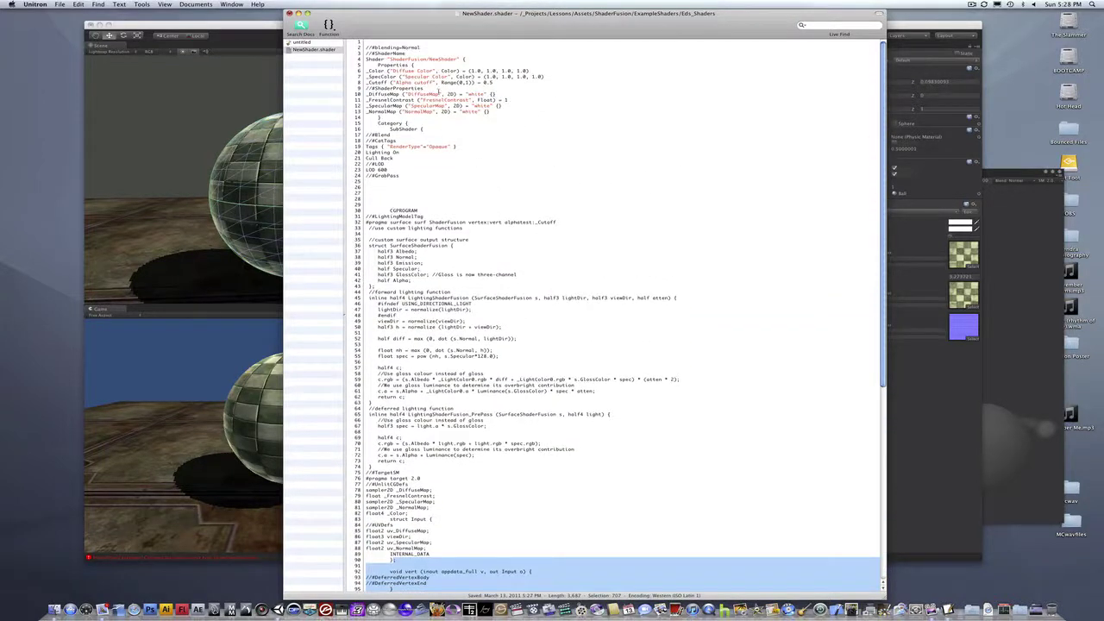
{"action": "scroll", "coordinate": [546, 226], "scroll_direction": "down", "scroll_amount": 14}
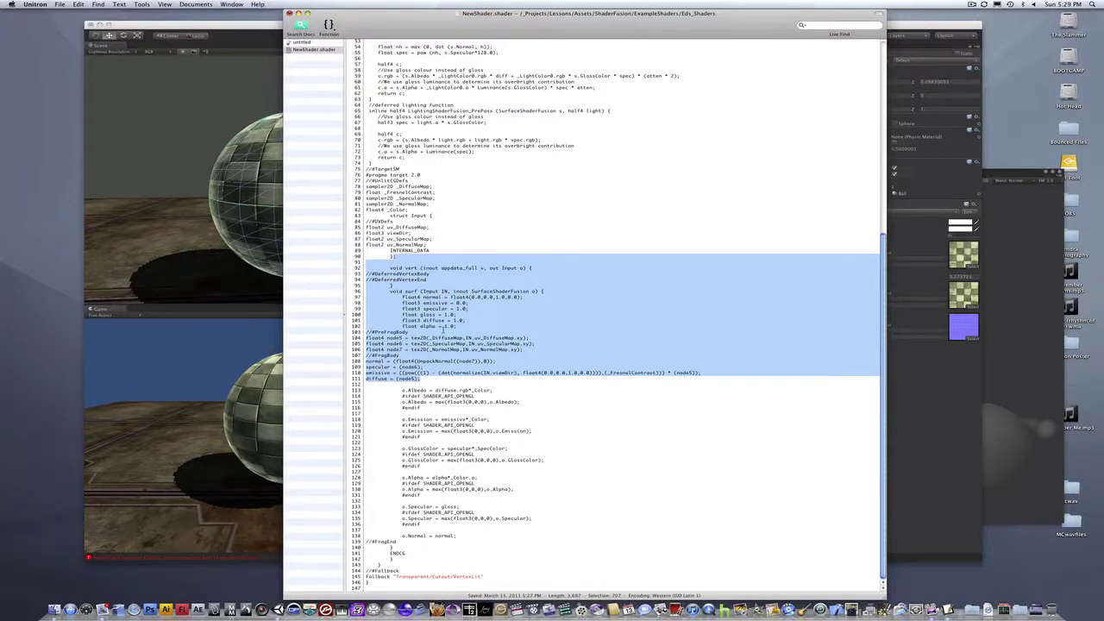
{"action": "left_click", "coordinate": [578, 460]}
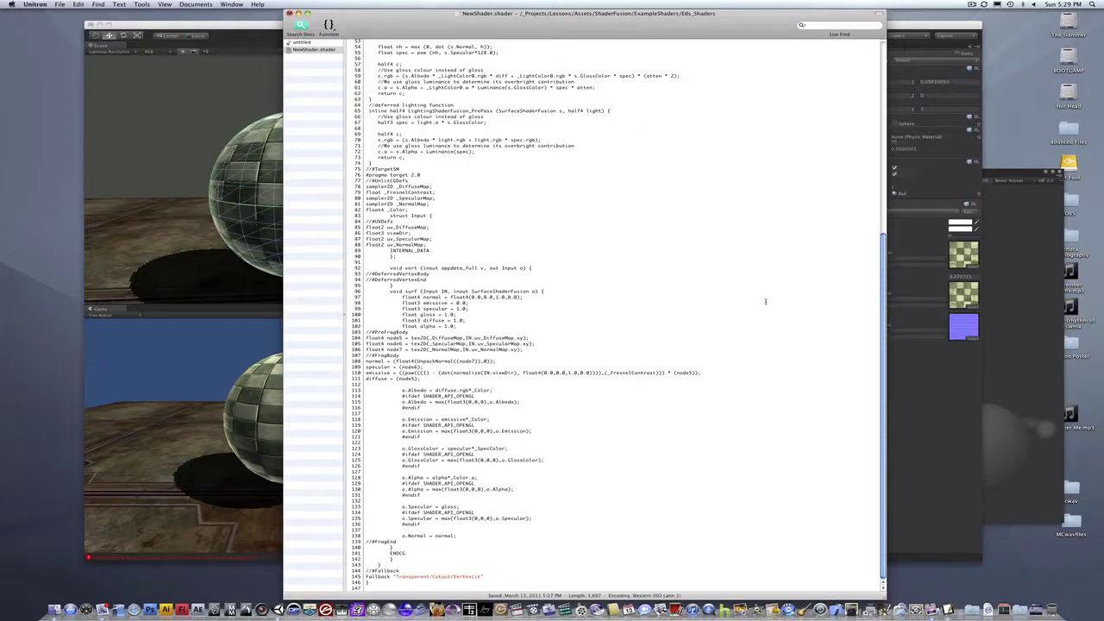
{"action": "key", "text": "super+q"}
{"action": "left_click", "coordinate": [557, 80]}
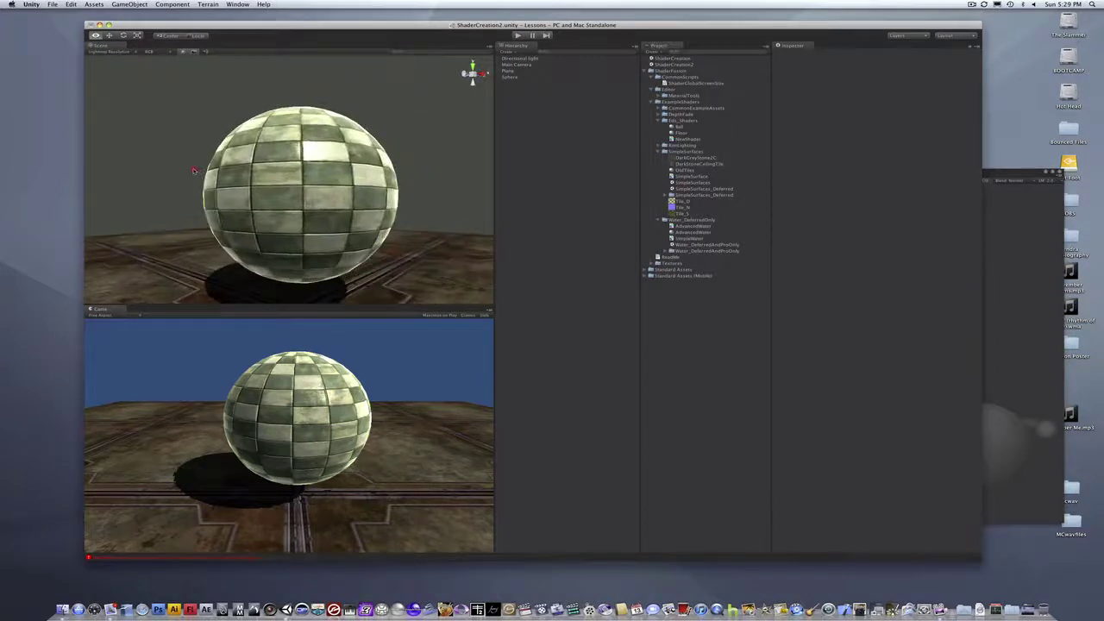
Step: Inspect the finished tiled sphere in Unity's scene view from several angles and distances
{"action": "left_click_drag", "start_coordinate": [233, 170], "coordinate": [263, 168], "text": "alt"}
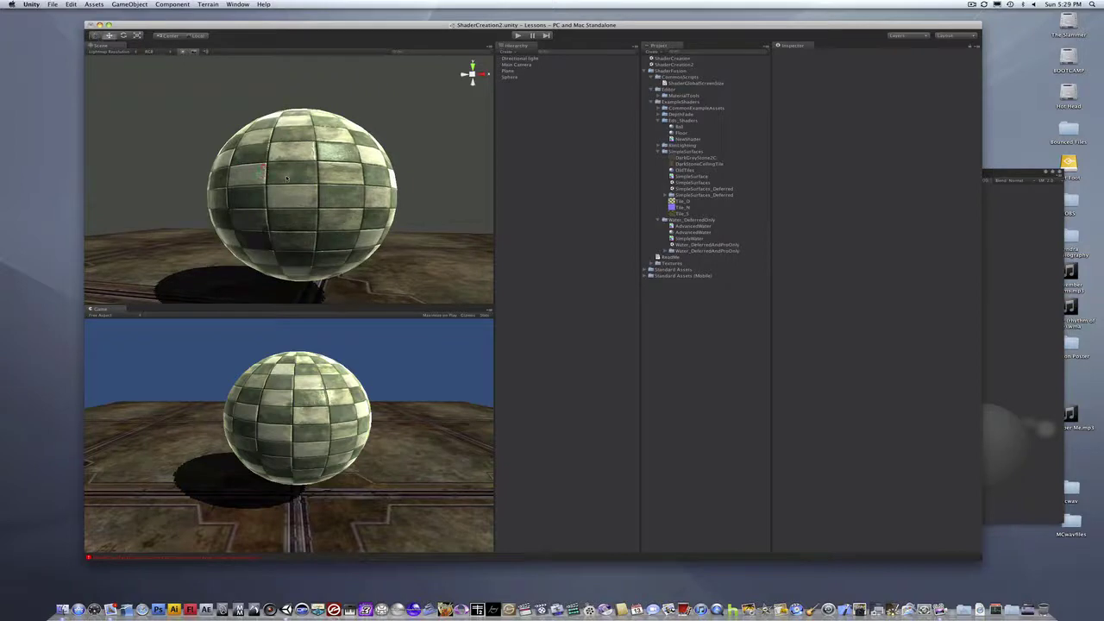
{"action": "scroll", "coordinate": [263, 167], "scroll_direction": "up", "scroll_amount": 3}
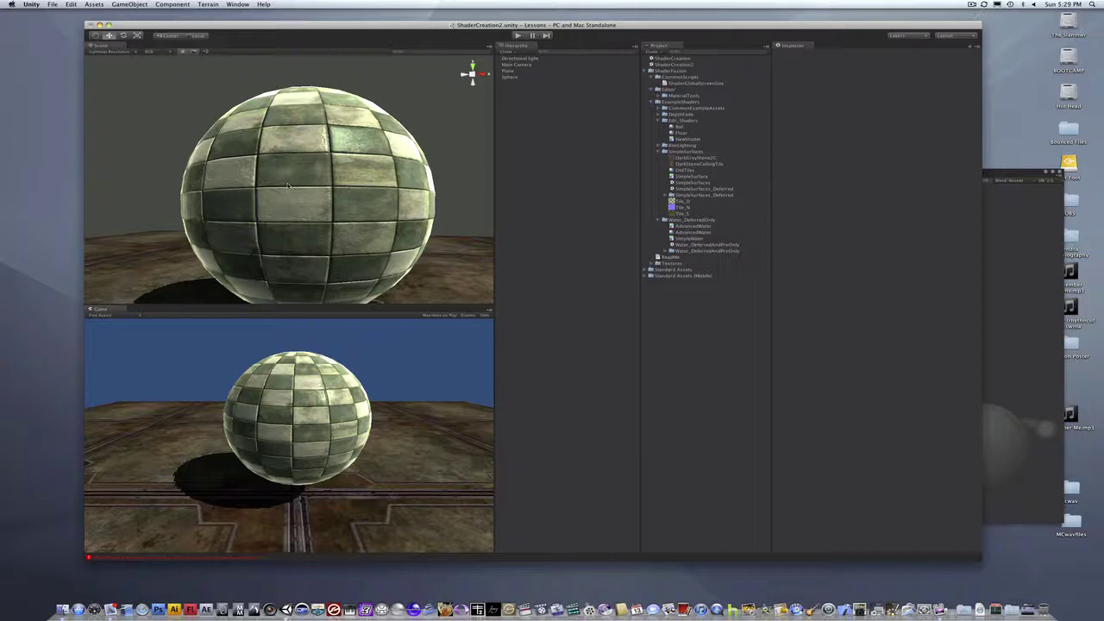
{"action": "left_click_drag", "start_coordinate": [296, 163], "coordinate": [393, 210], "text": "alt"}
{"action": "scroll", "coordinate": [392, 210], "scroll_direction": "down", "scroll_amount": 5}
{"action": "left_click_drag", "start_coordinate": [314, 224], "coordinate": [347, 205]}
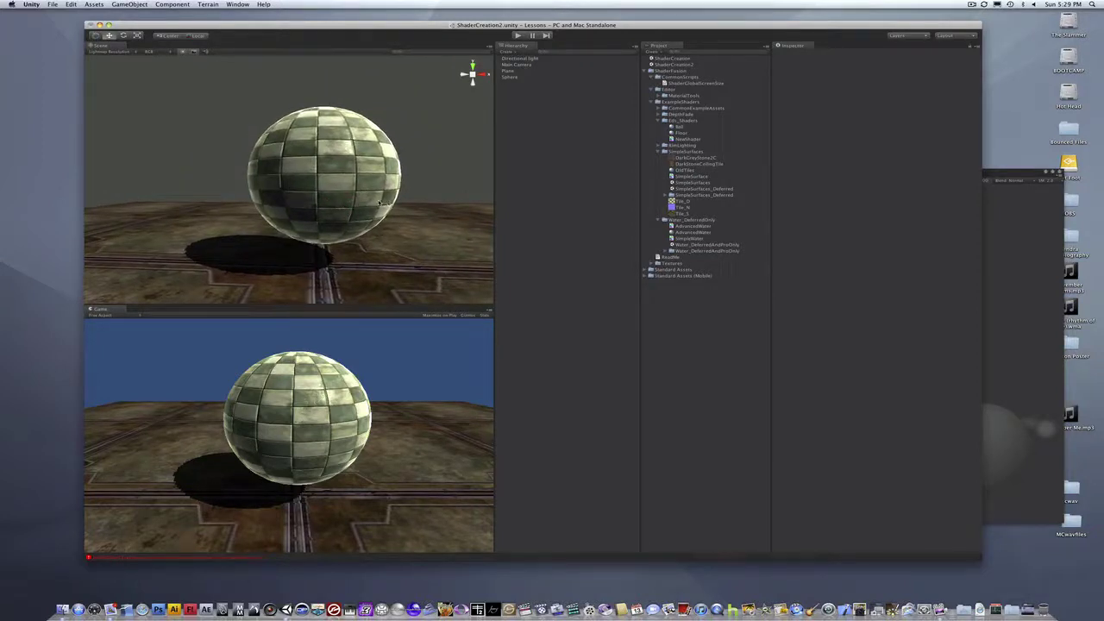